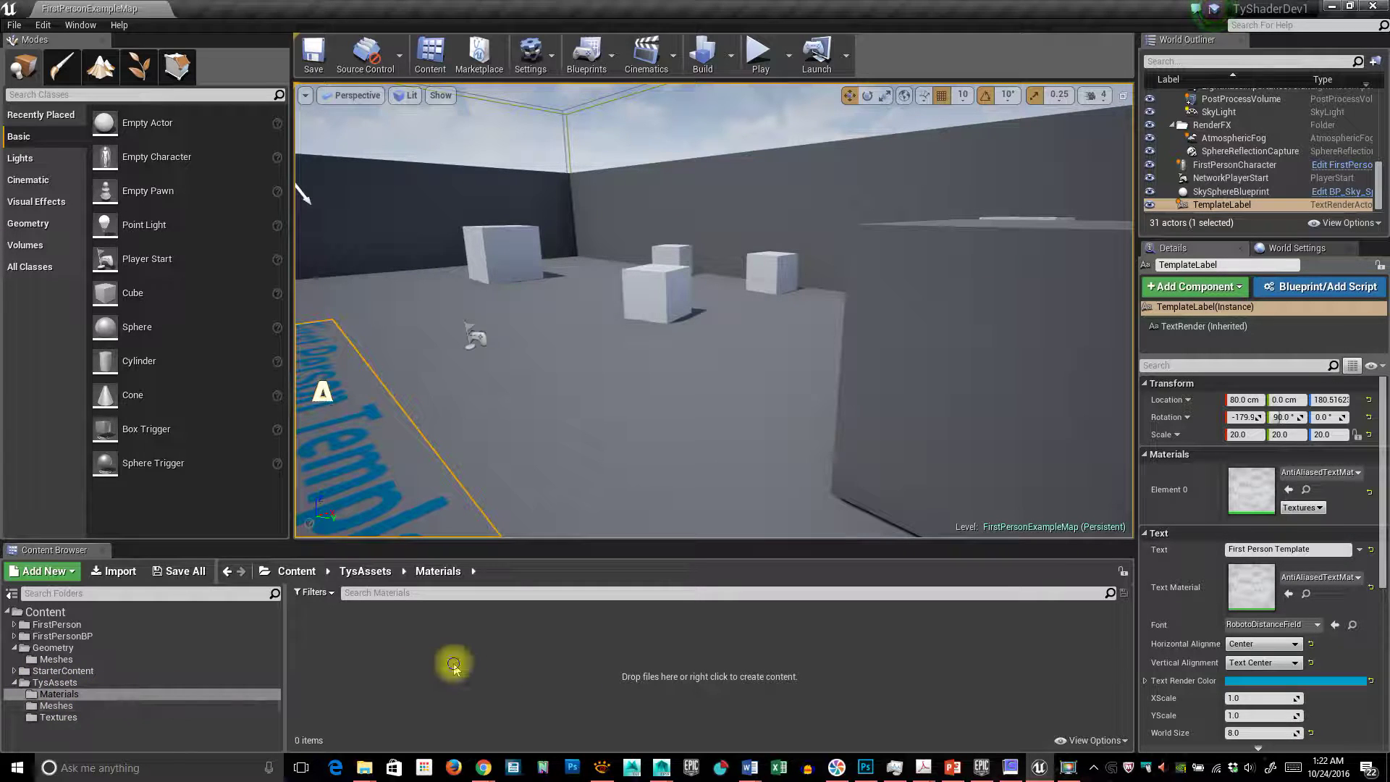
Create a new material named TestMat in the TysAssets Materials folder
right_click(455, 658)
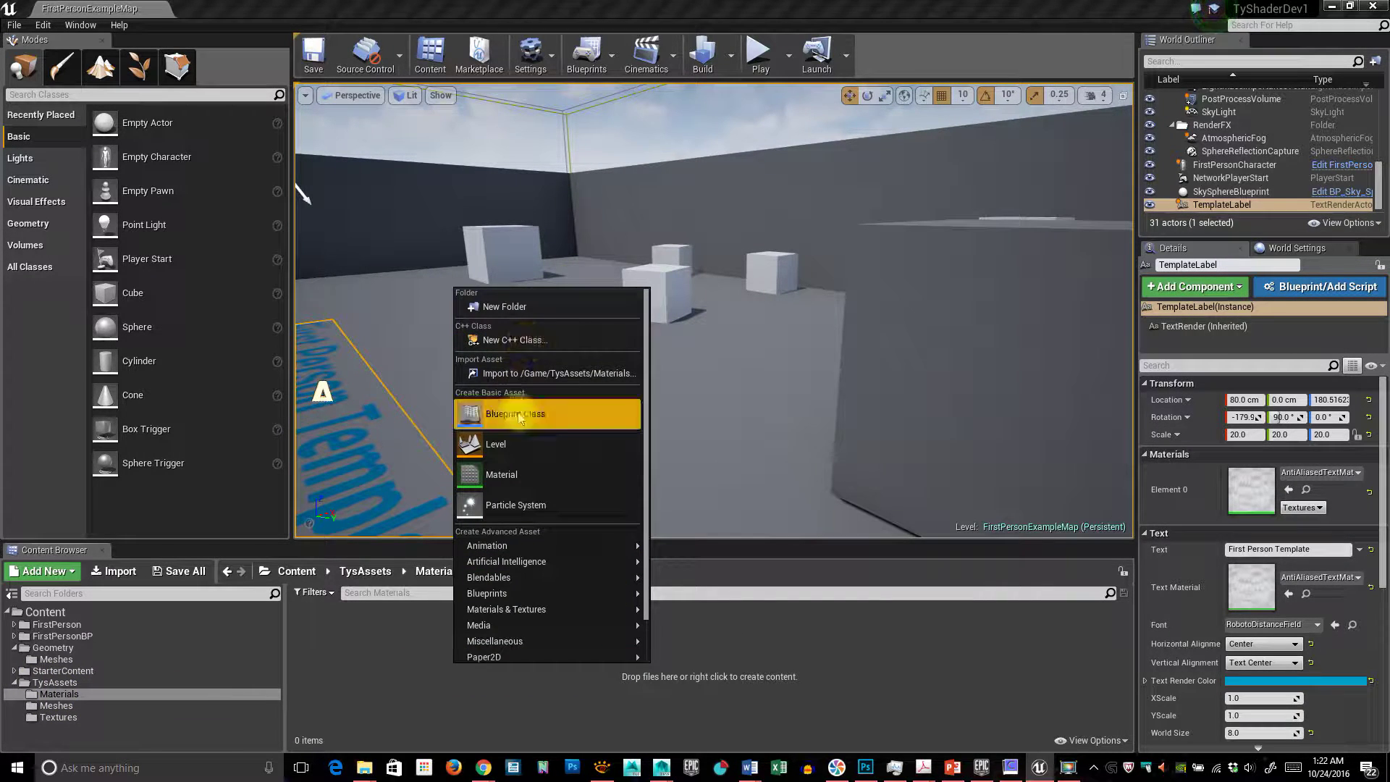
left_click(523, 472)
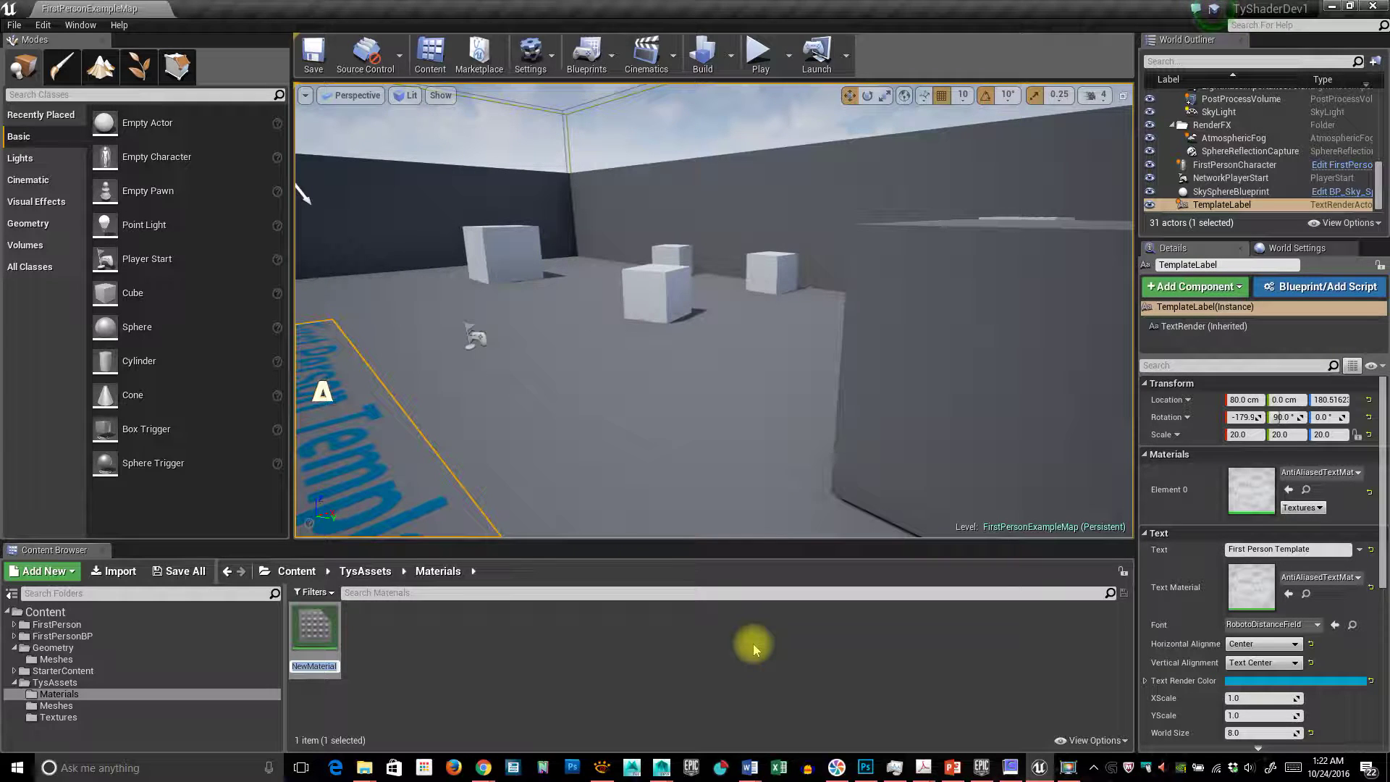
type("TestMat")
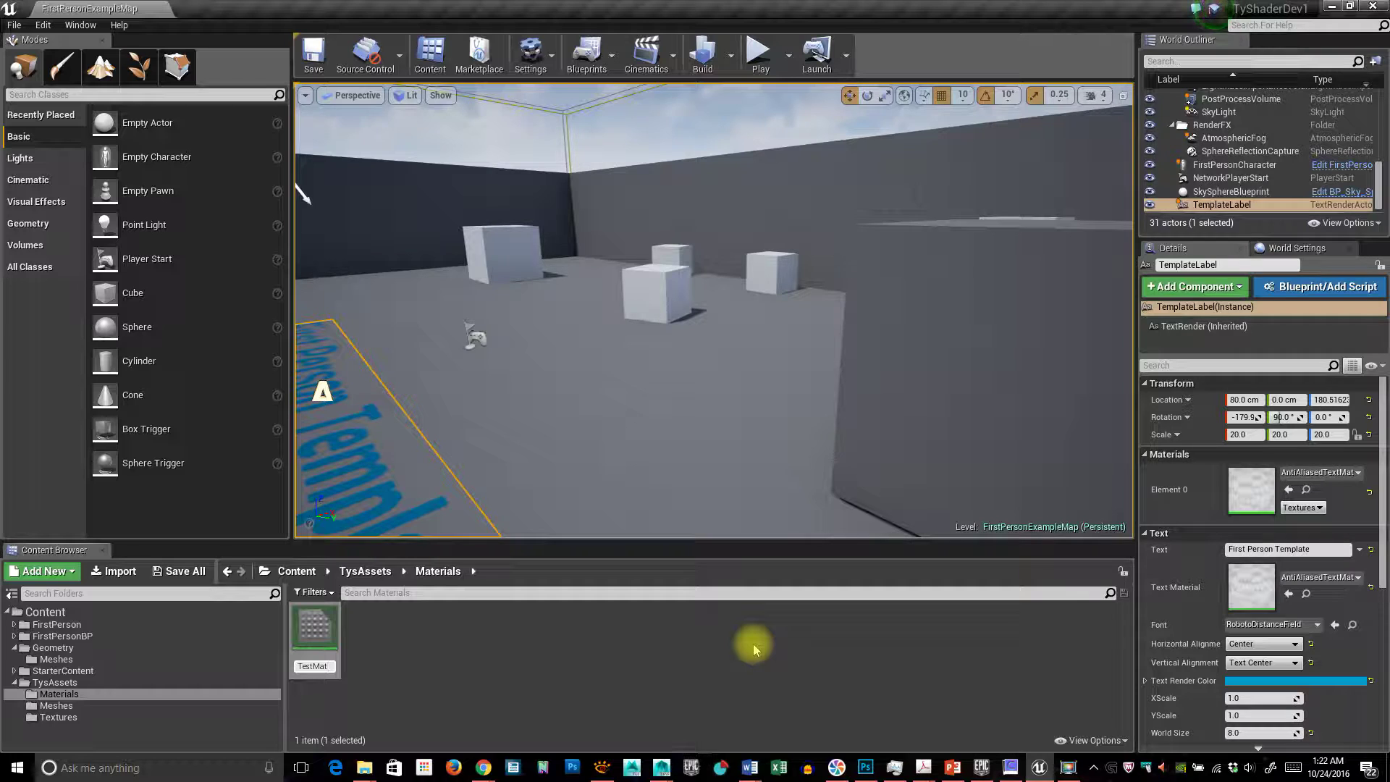
key("Return")
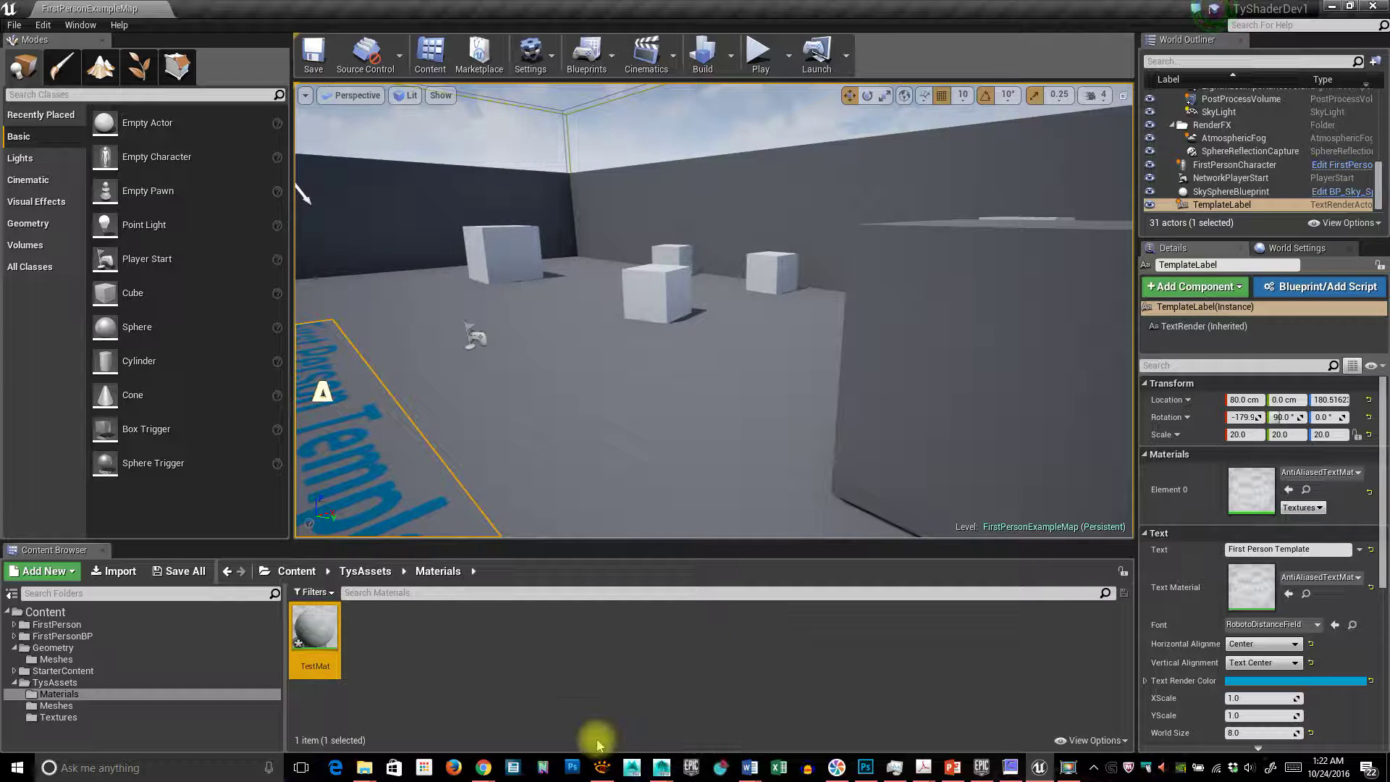
Save the unsaved TestMat material to the project content
mouse_move(309, 627)
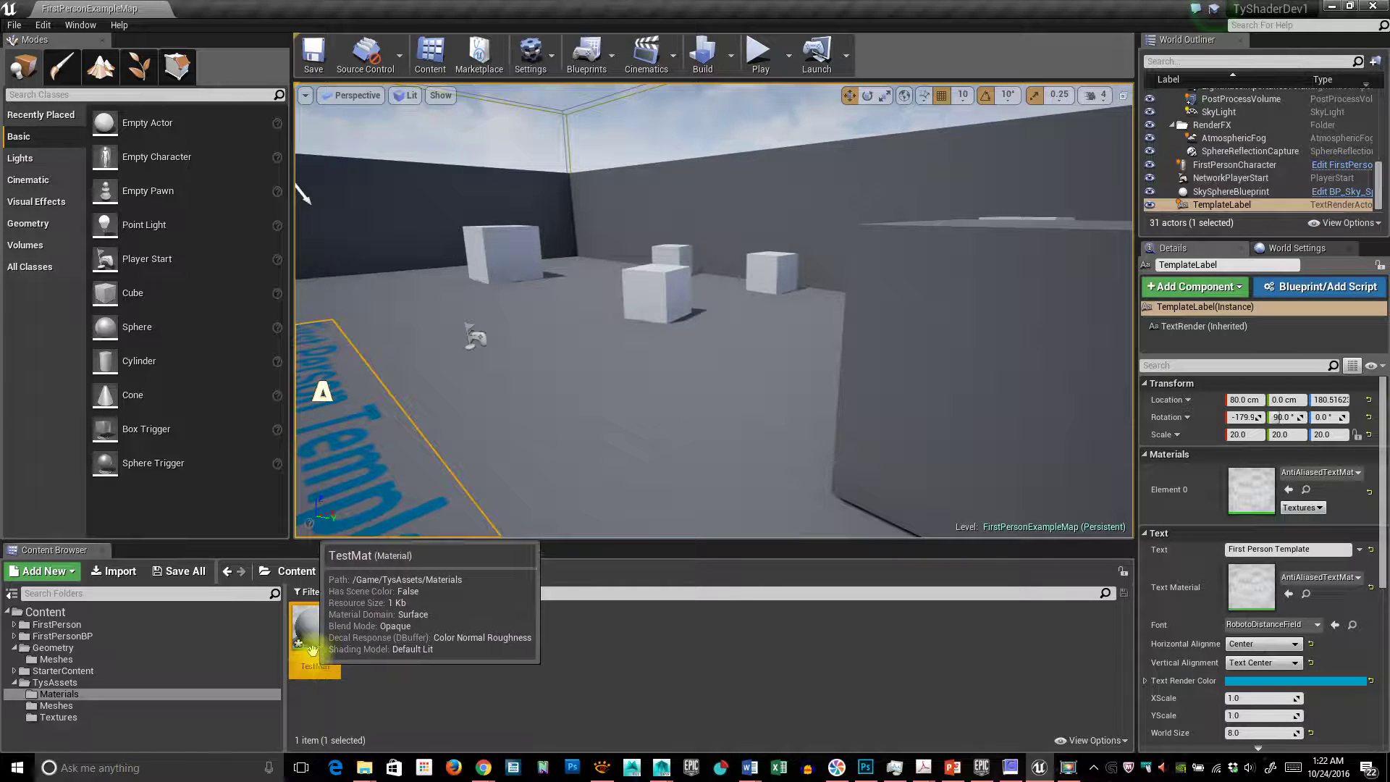
left_click(178, 571)
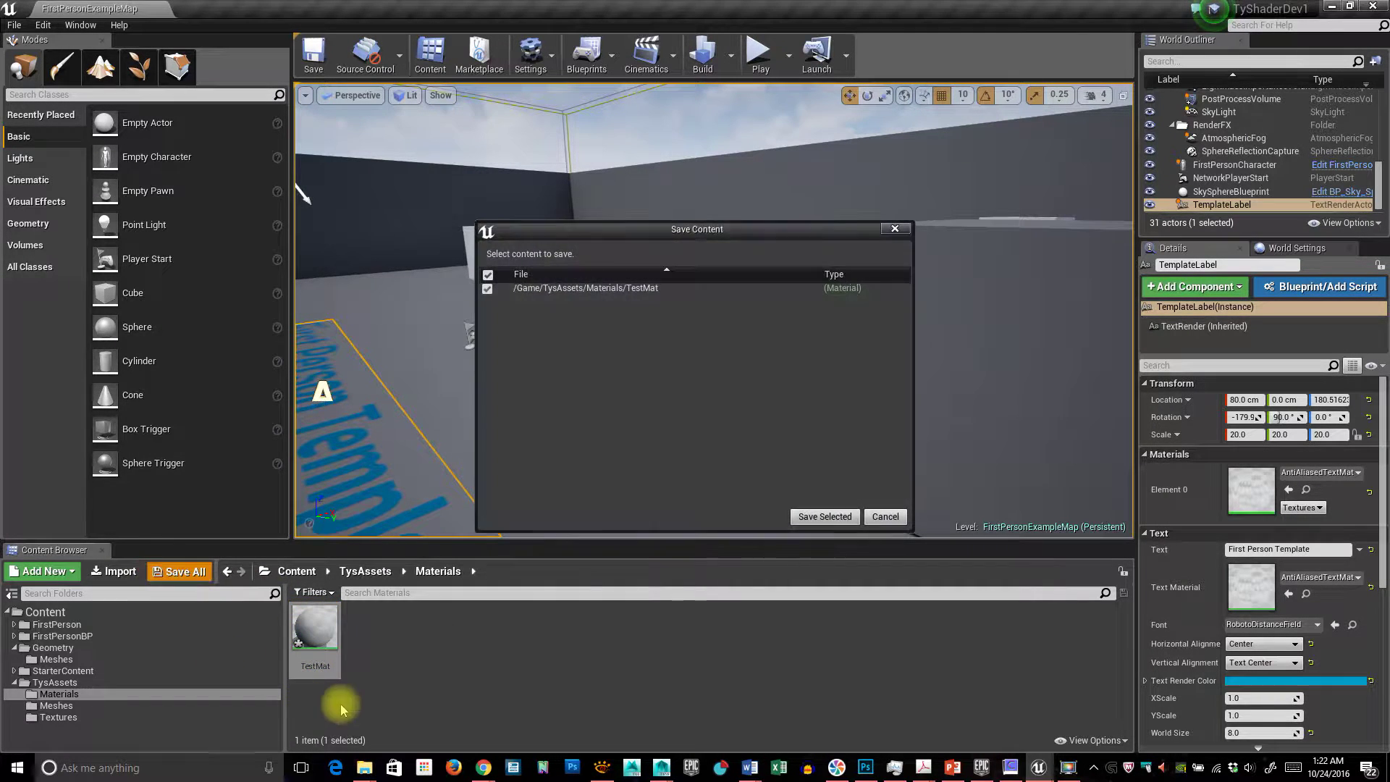
left_click(824, 516)
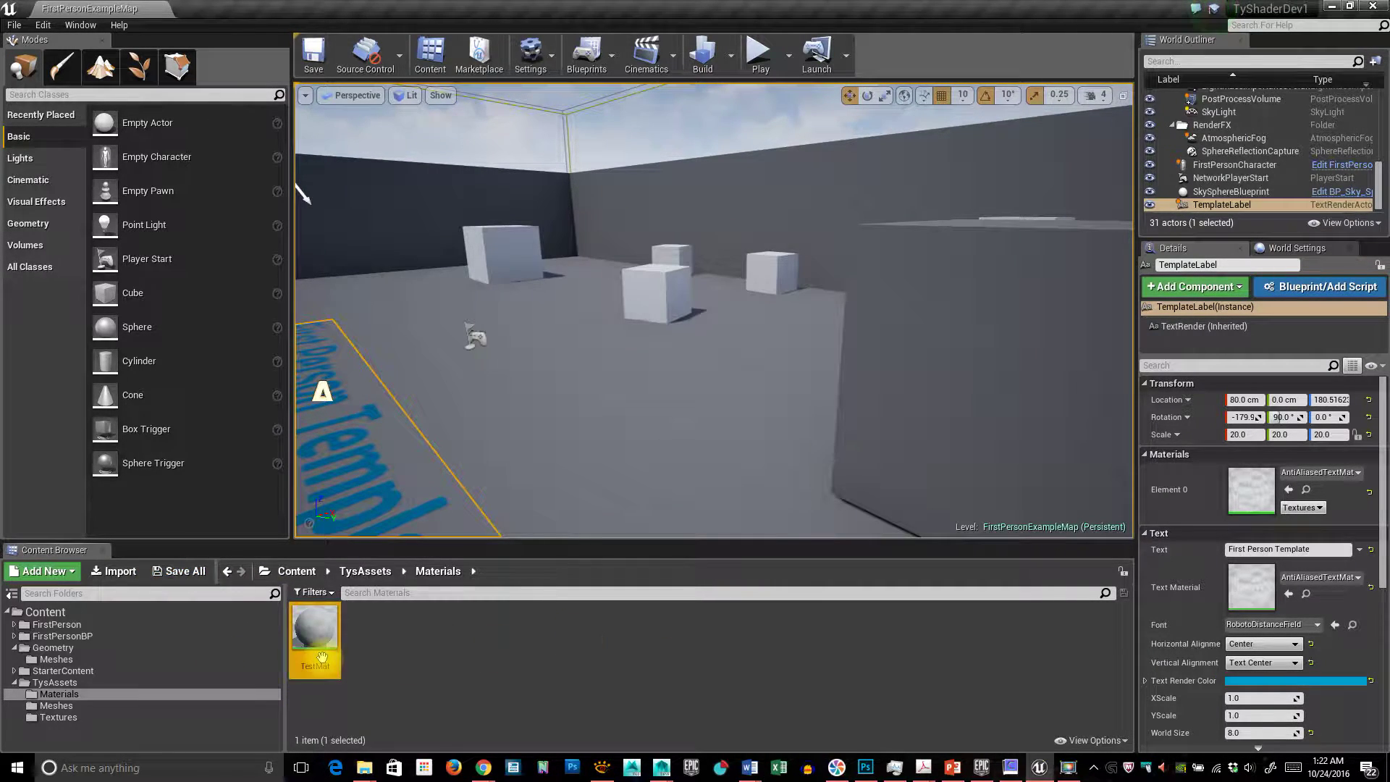
Open TestMat in the Material Editor and maximize the editor window, with the material's result node moved into clear graph space
mouse_move(328, 654)
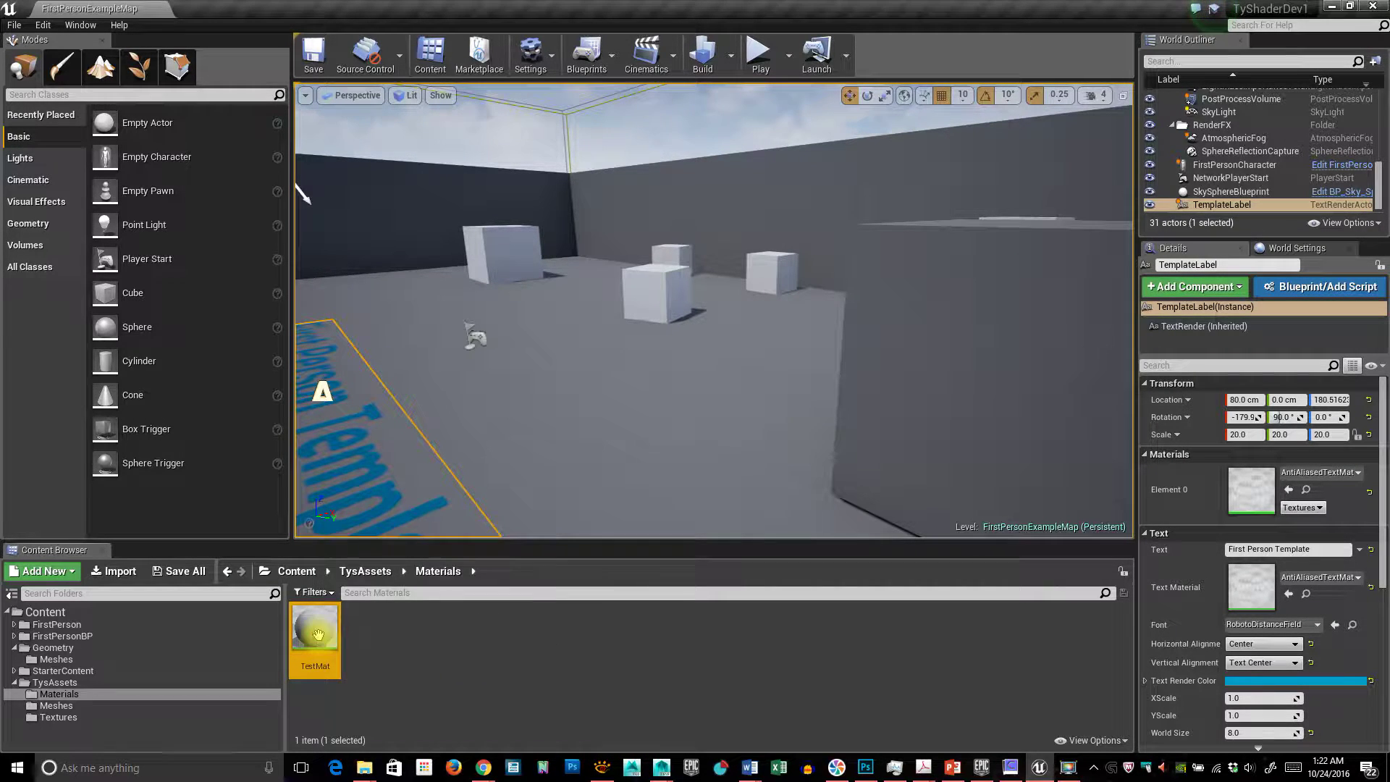
left_click(321, 634)
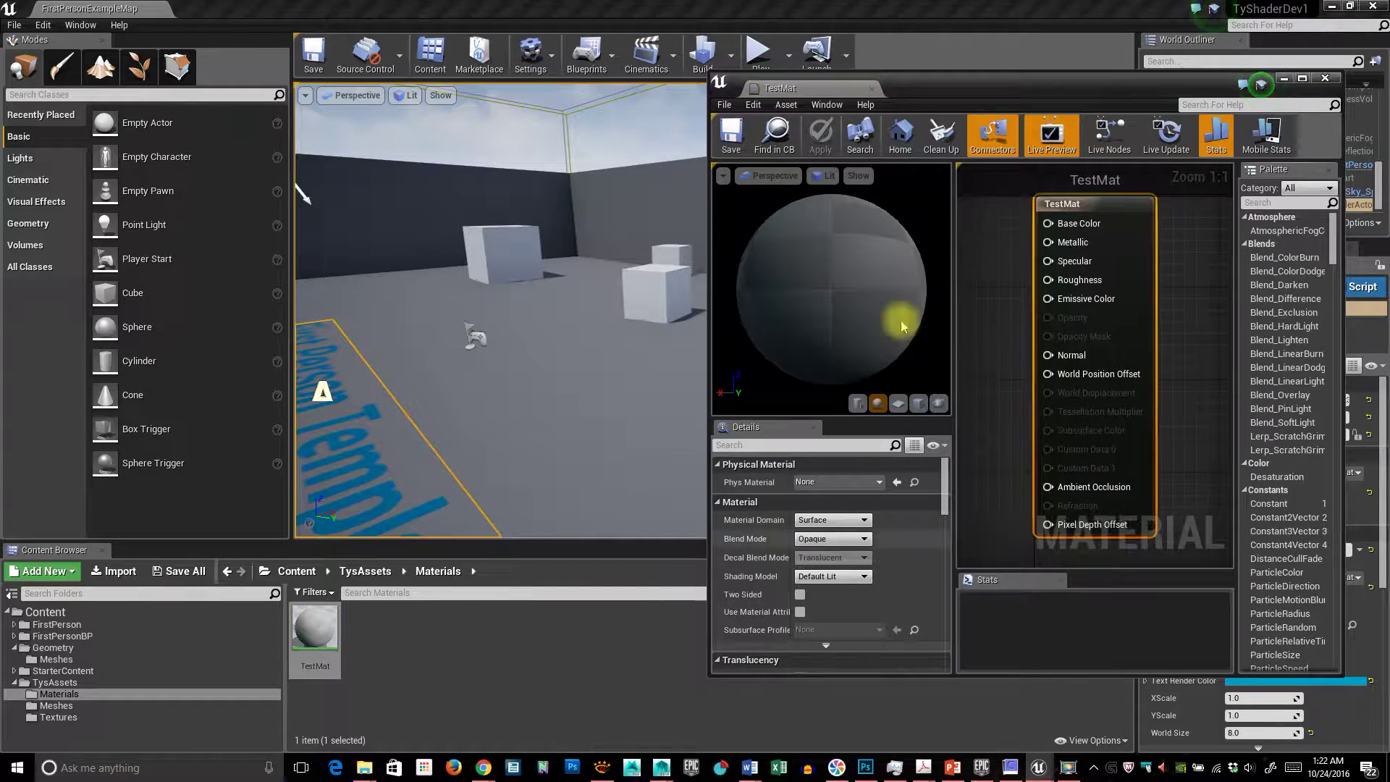
left_click_drag(1007, 90, 590, 31)
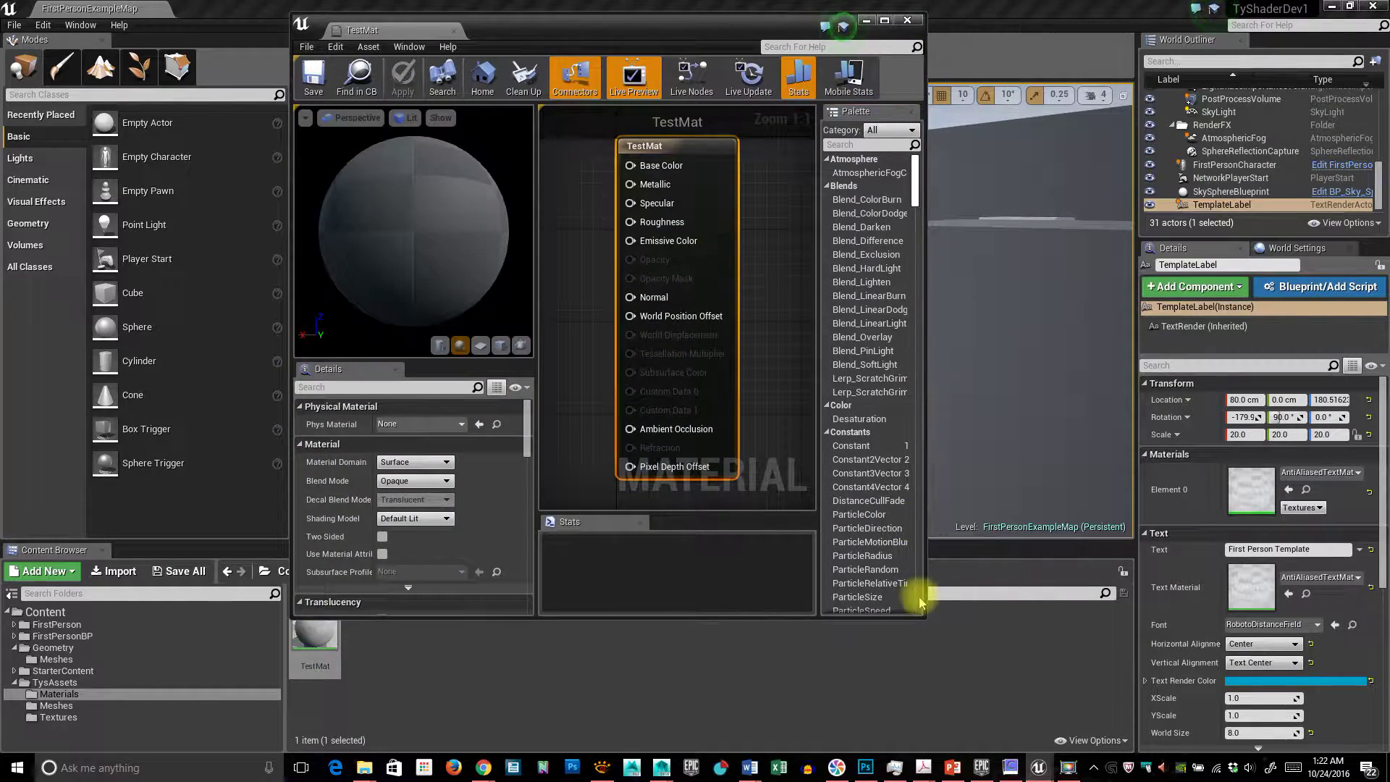
left_click_drag(925, 616, 1301, 753)
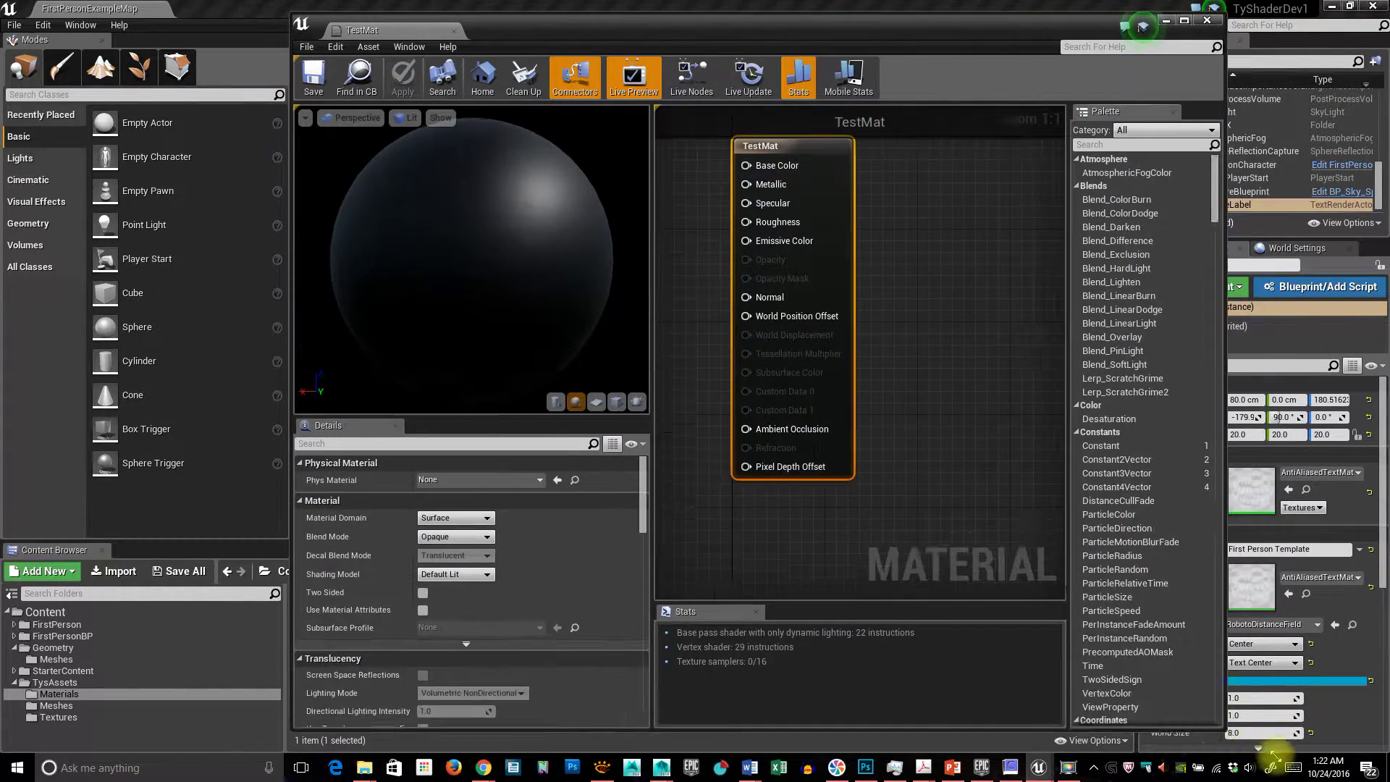
left_click_drag(800, 156, 985, 192)
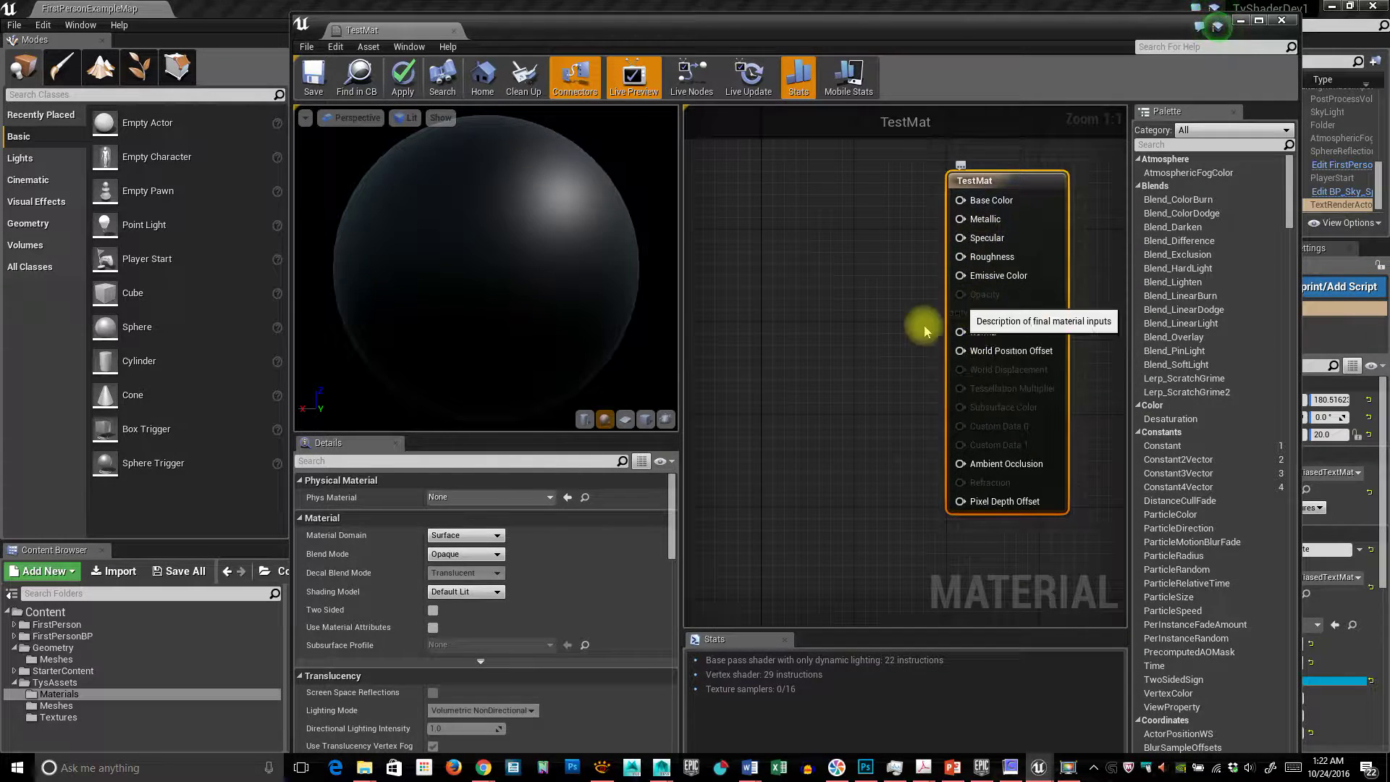
left_click_drag(484, 276, 745, 276)
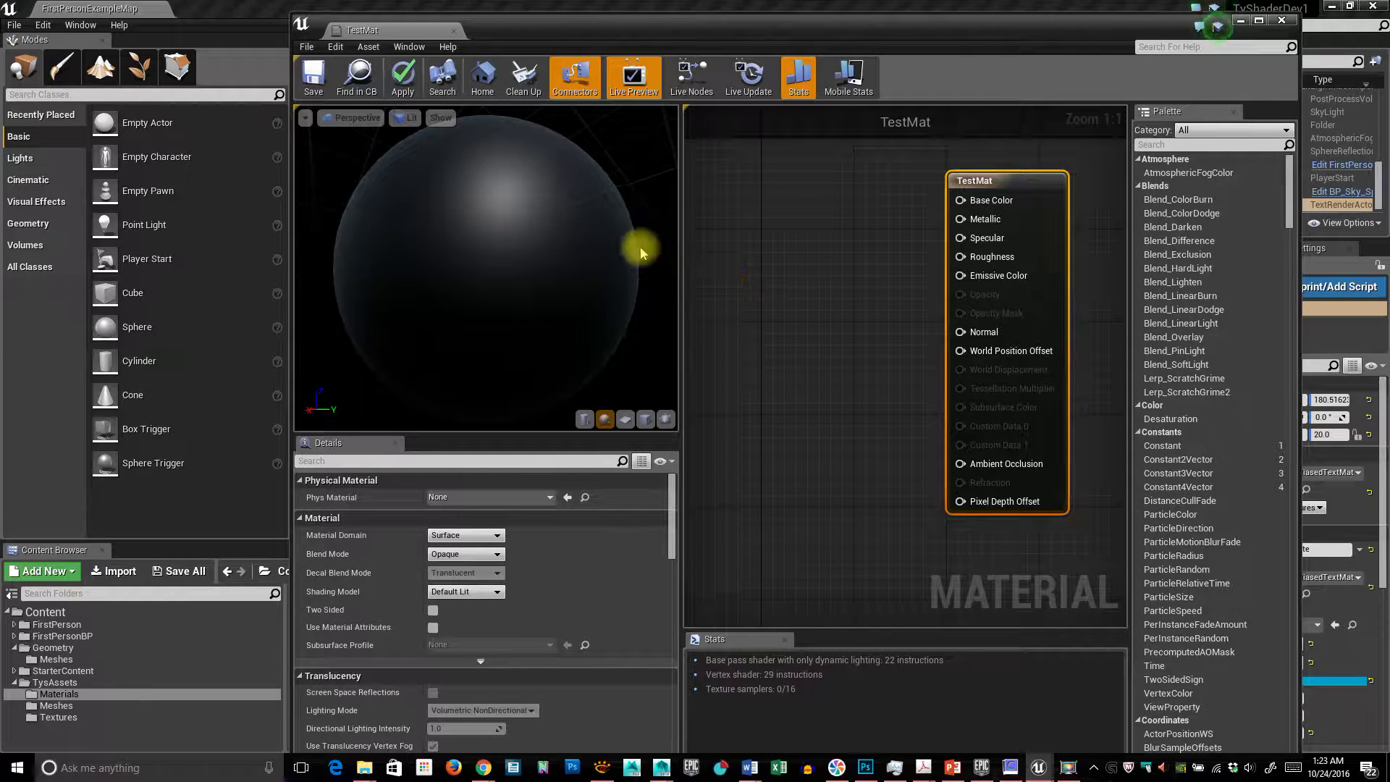
left_click_drag(640, 252, 639, 279)
double_click(708, 33)
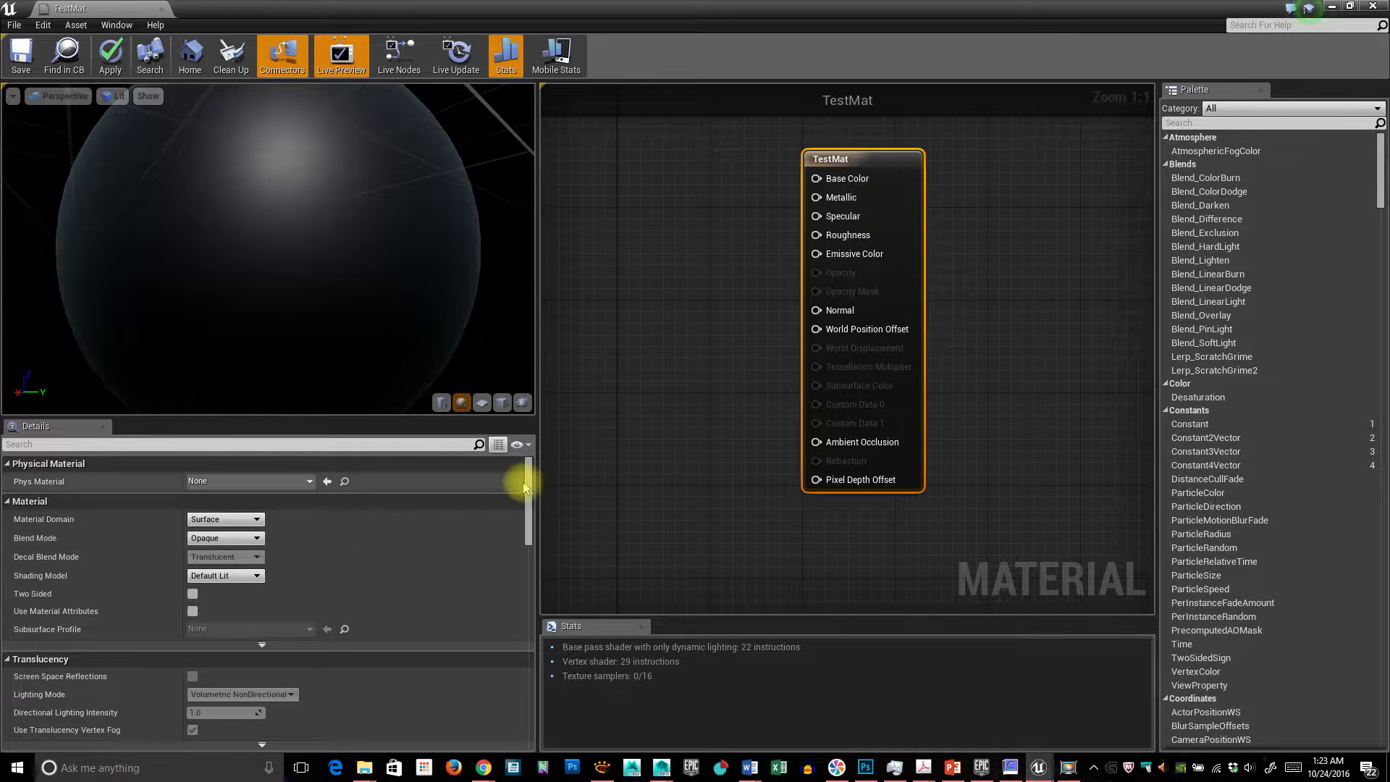
Try the cylinder, sphere and plane preview meshes, settle on the cube, and inspect it from several angles
mouse_move(529, 487)
left_mouse_down()
mouse_move(532, 606)
mouse_move(533, 478)
left_mouse_up()
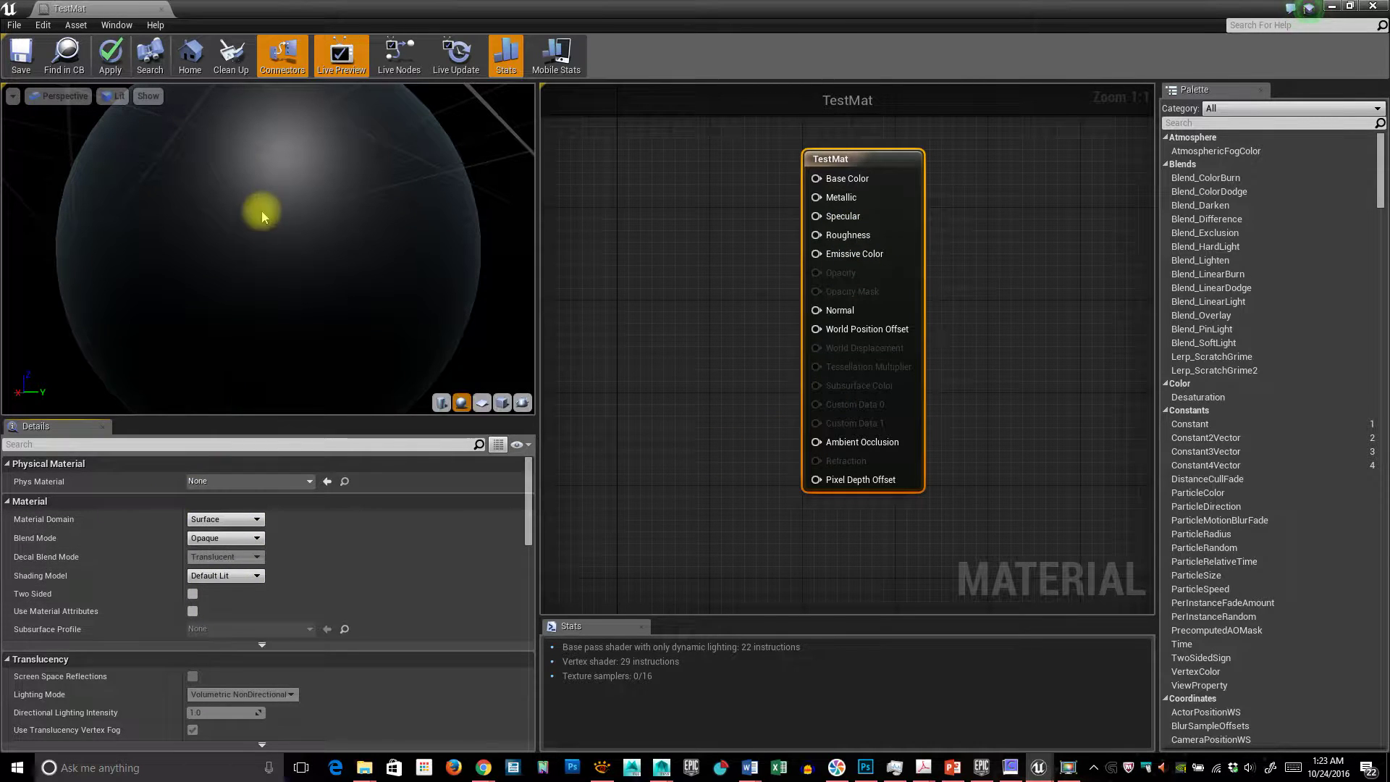
left_click_drag(260, 211, 319, 227)
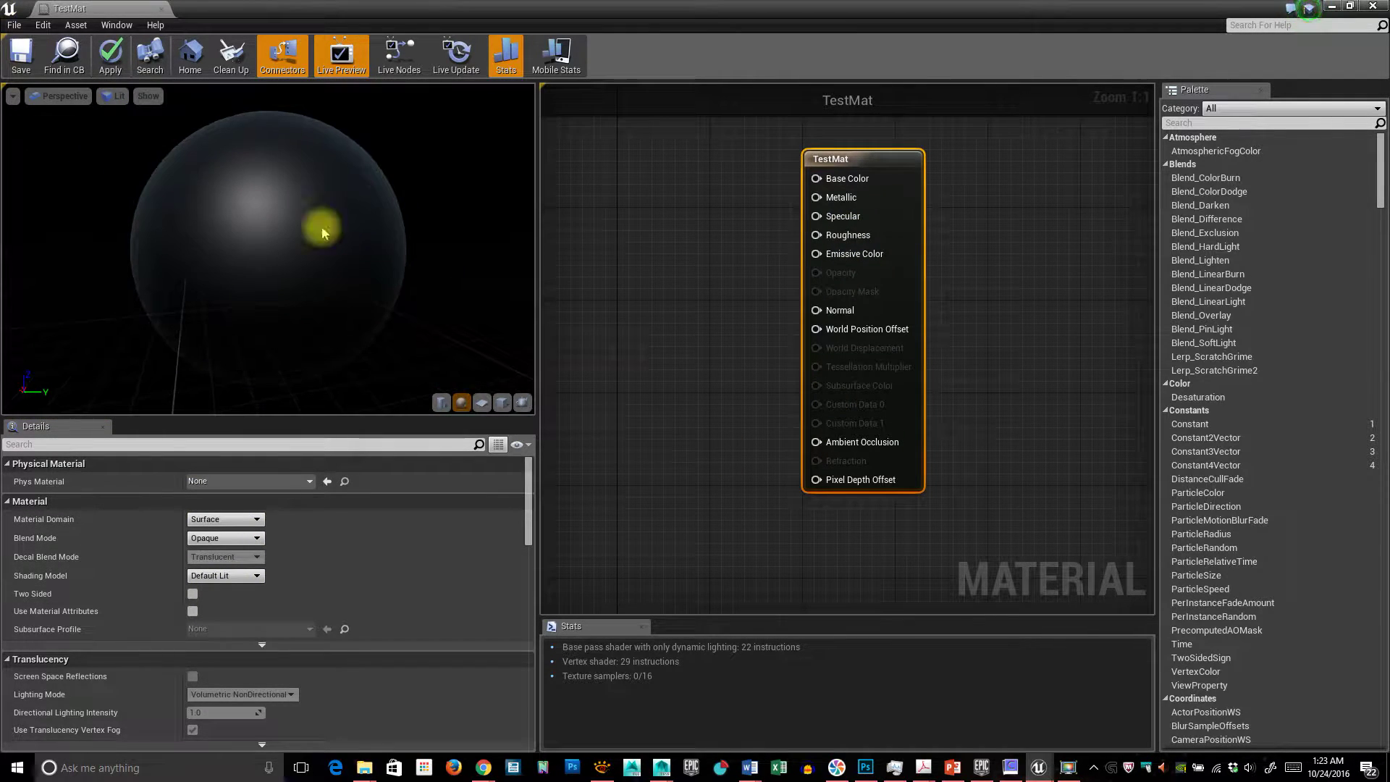
left_click(441, 402)
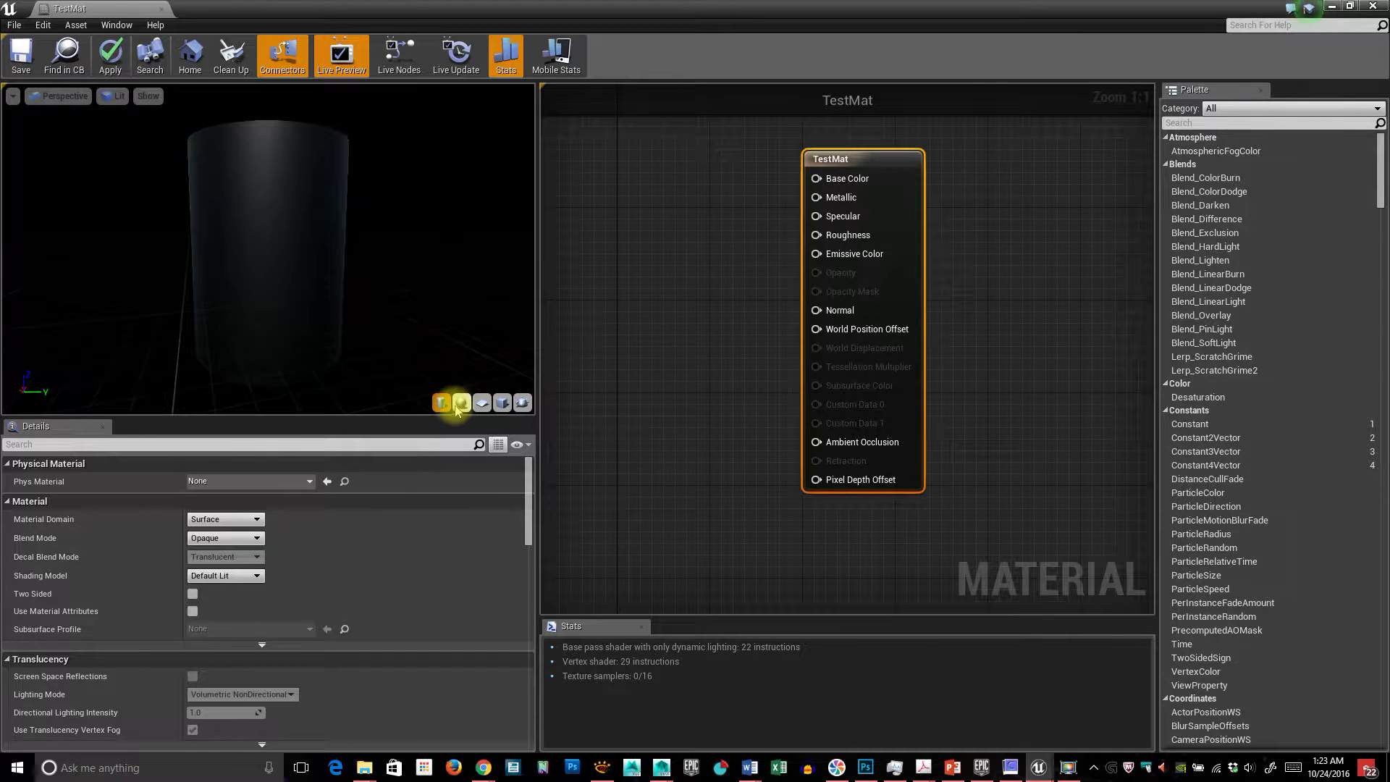
left_click(461, 403)
left_click(482, 402)
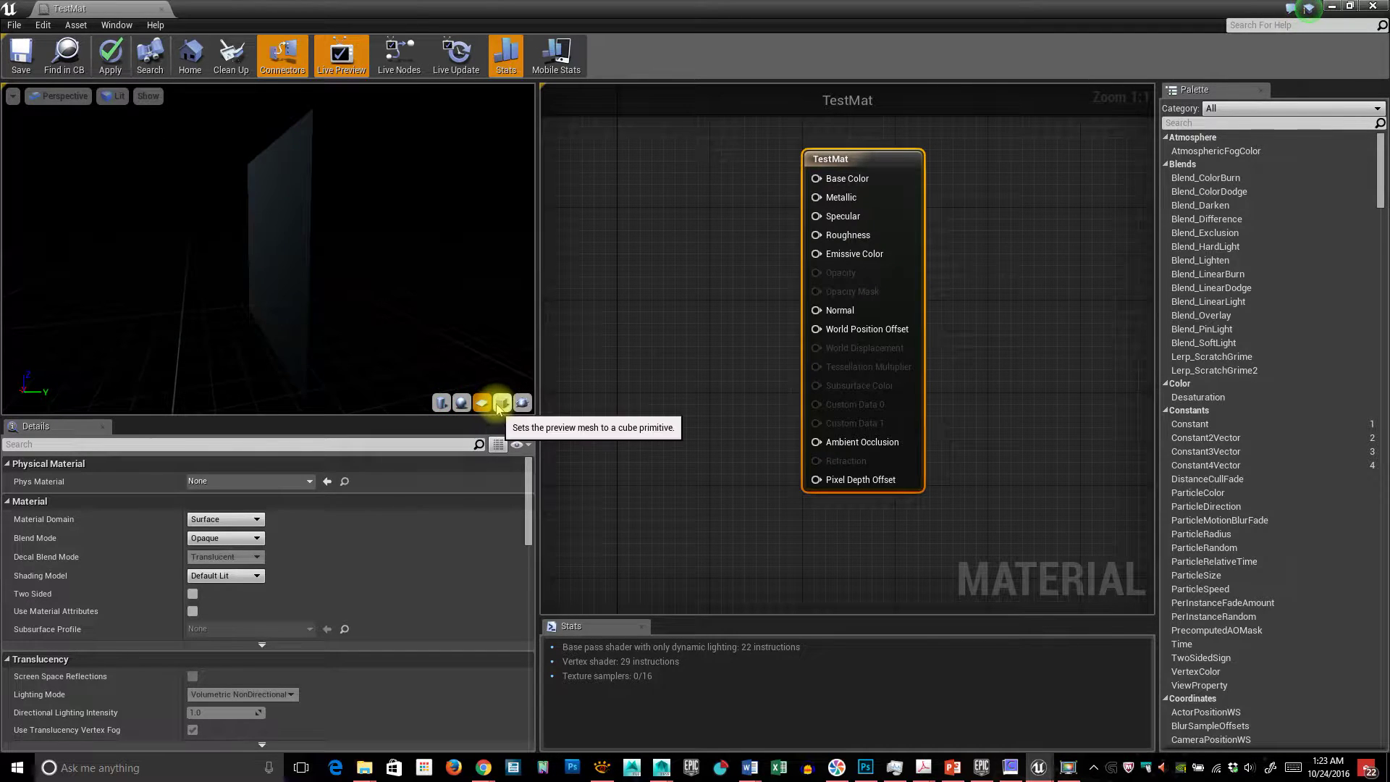
left_click(502, 402)
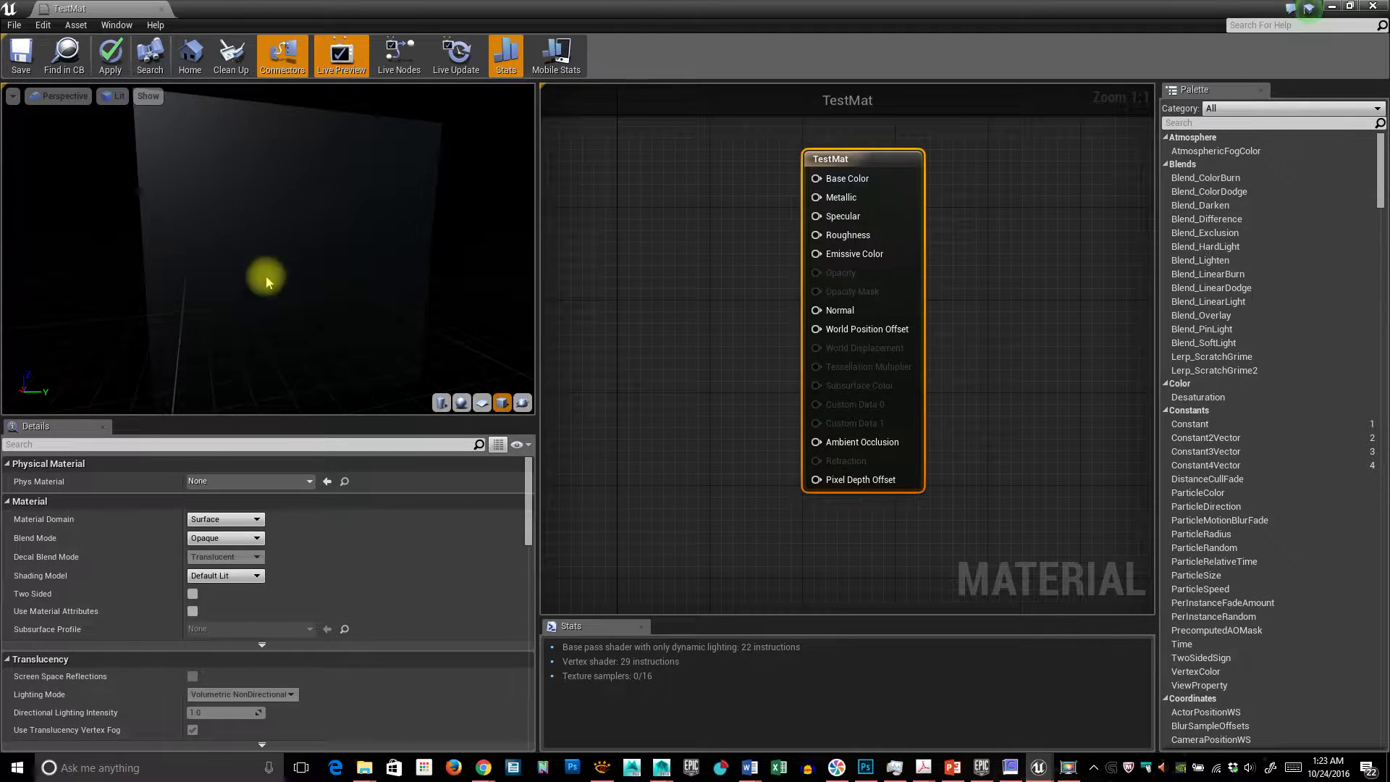
left_click_drag(310, 291, 228, 326)
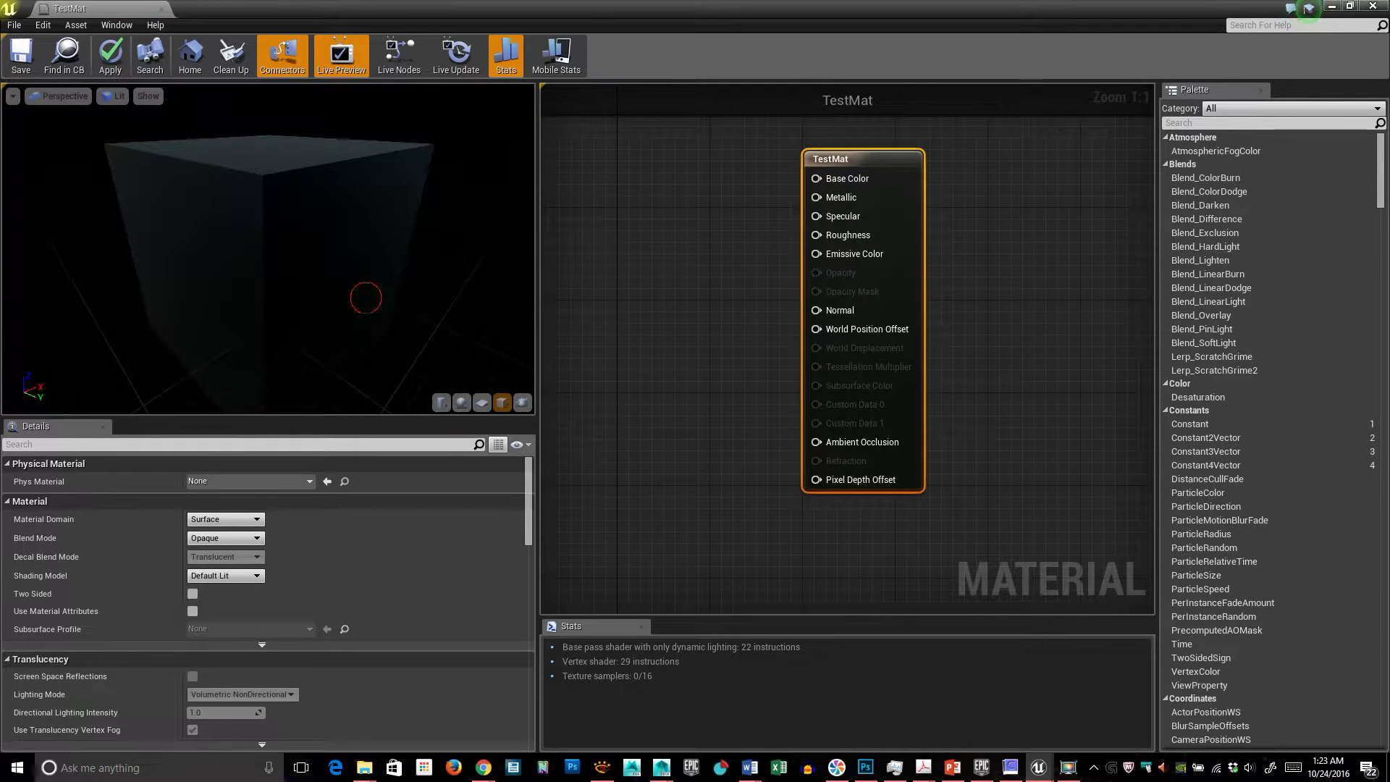
left_click_drag(366, 297, 302, 300)
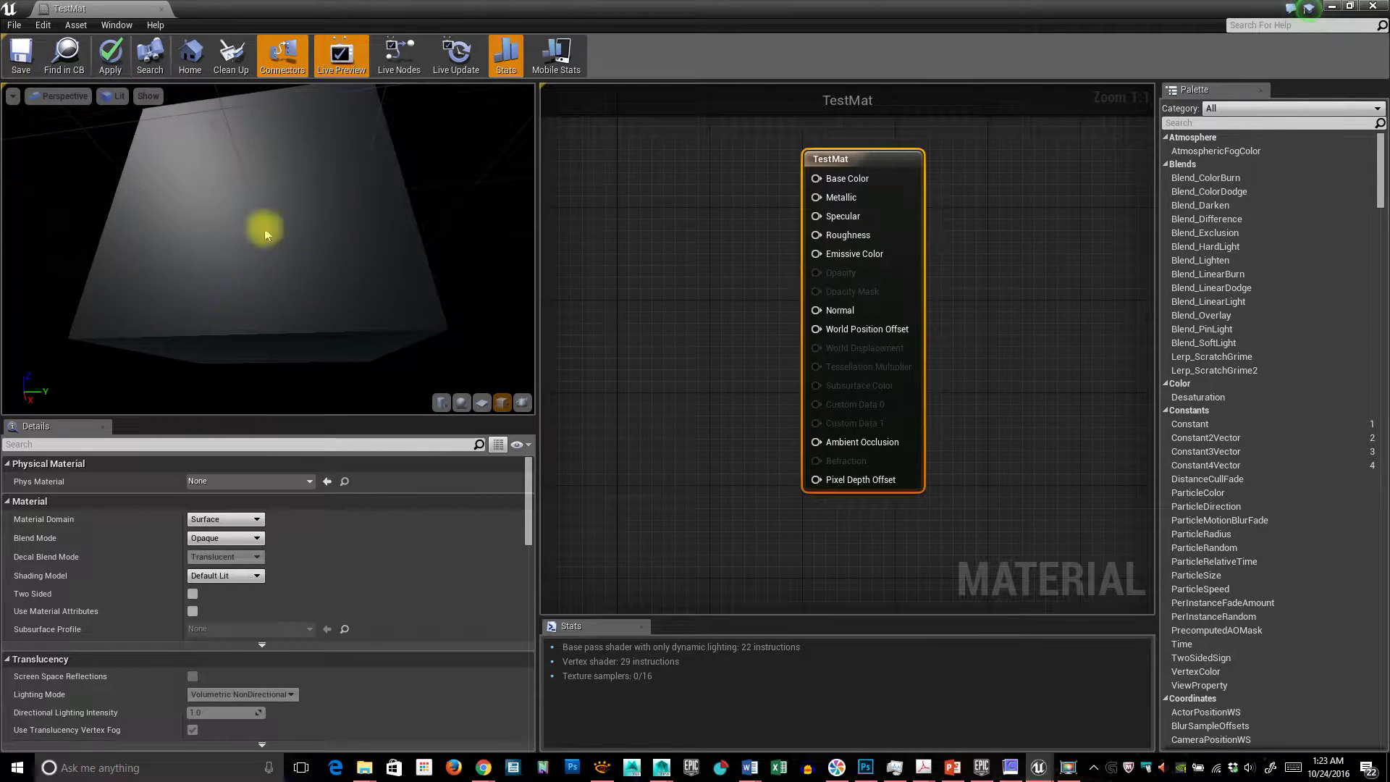
left_click_drag(264, 231, 291, 114)
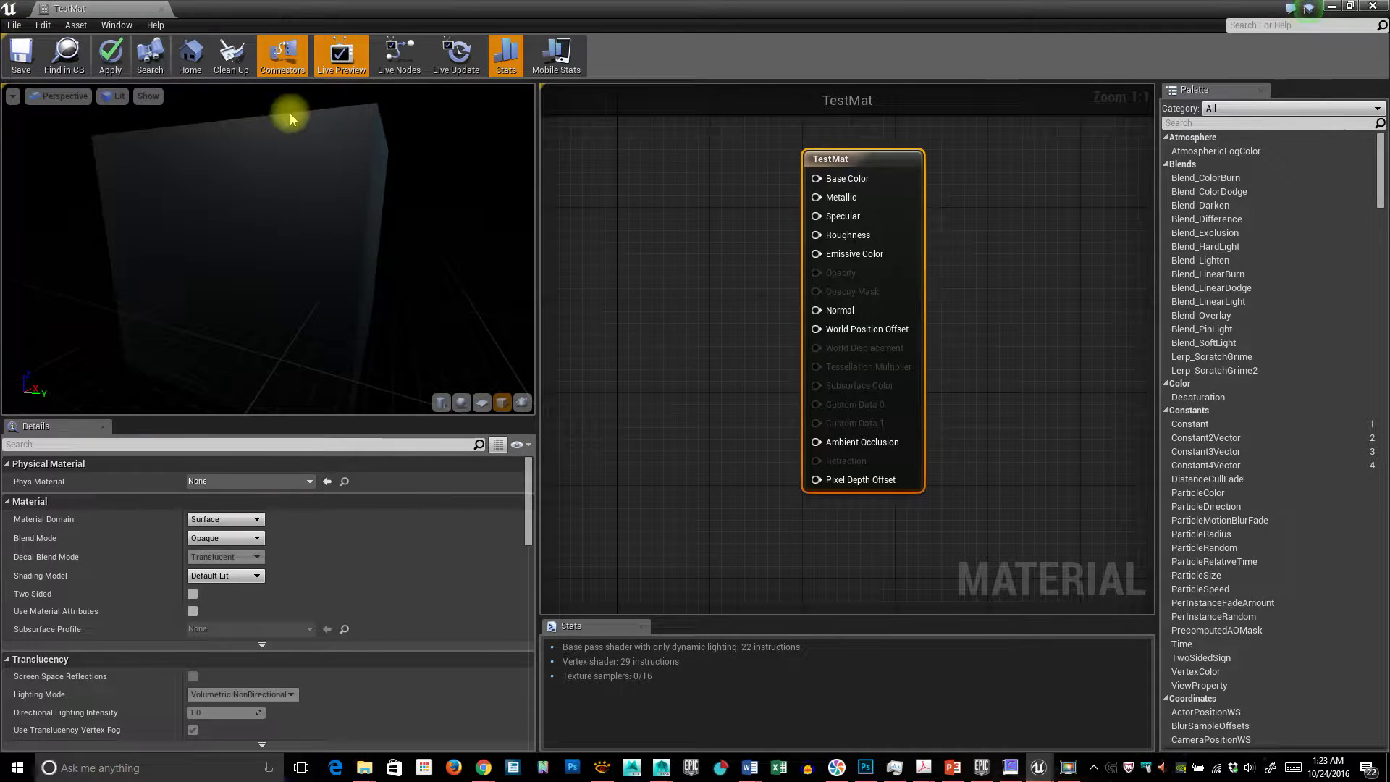
left_click_drag(312, 227, 355, 290)
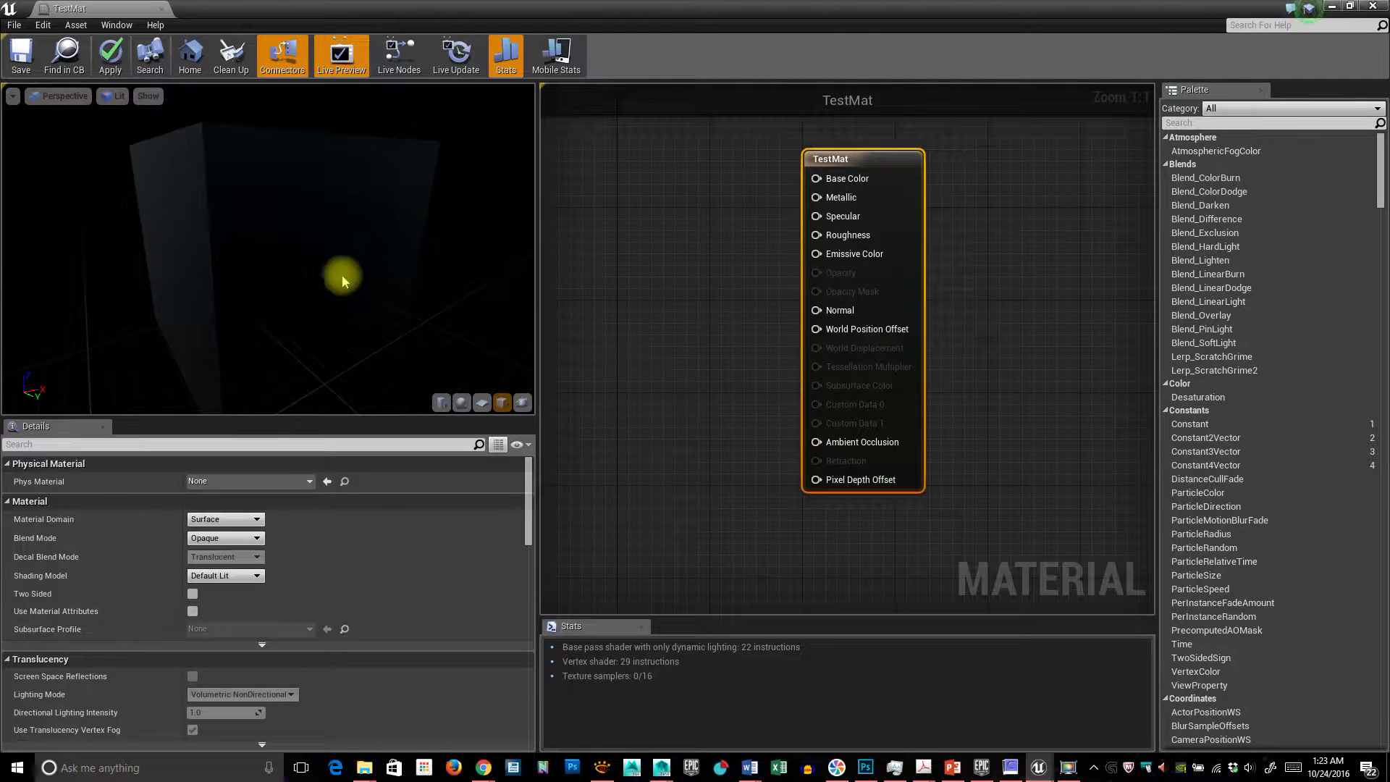
left_click_drag(339, 346, 261, 260)
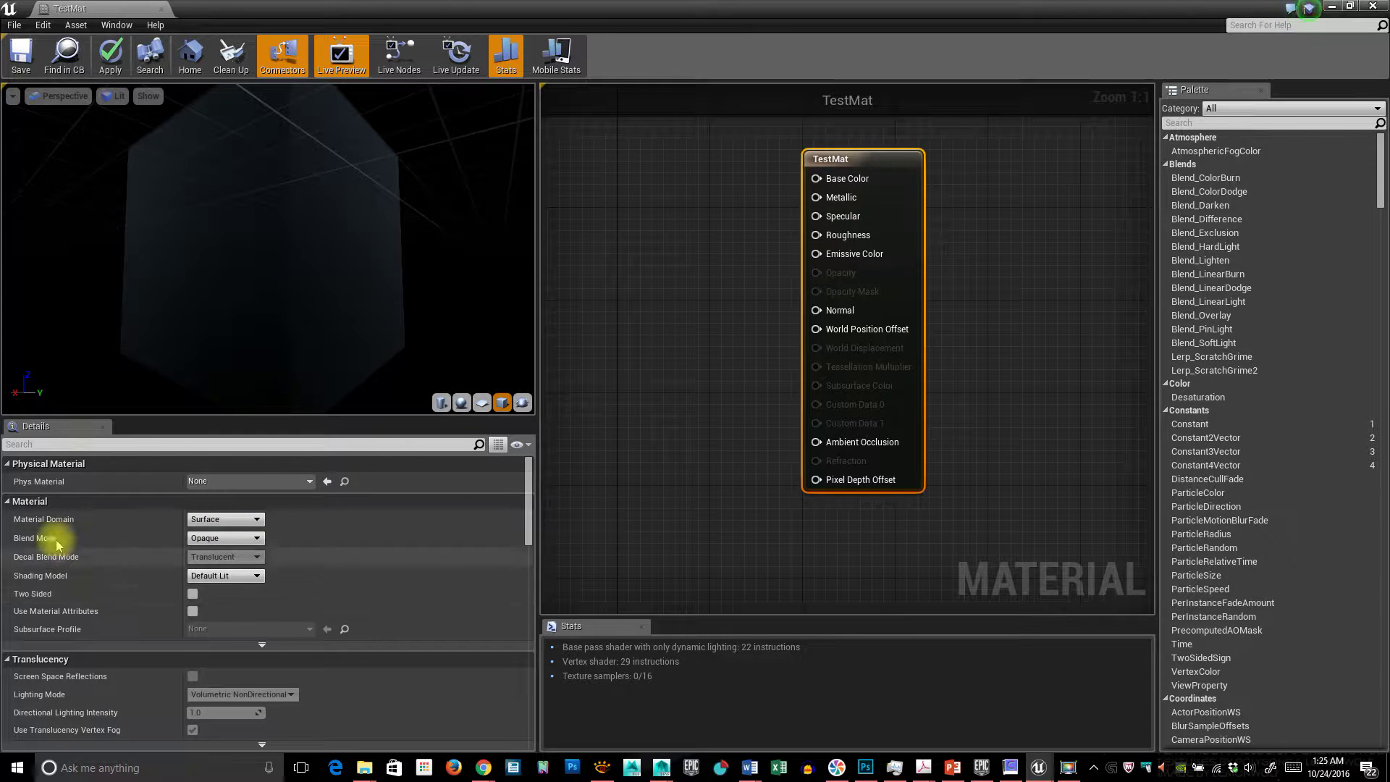
Review the available Material Domain and Blend Mode options of TestMat without changing either setting
left_click(221, 519)
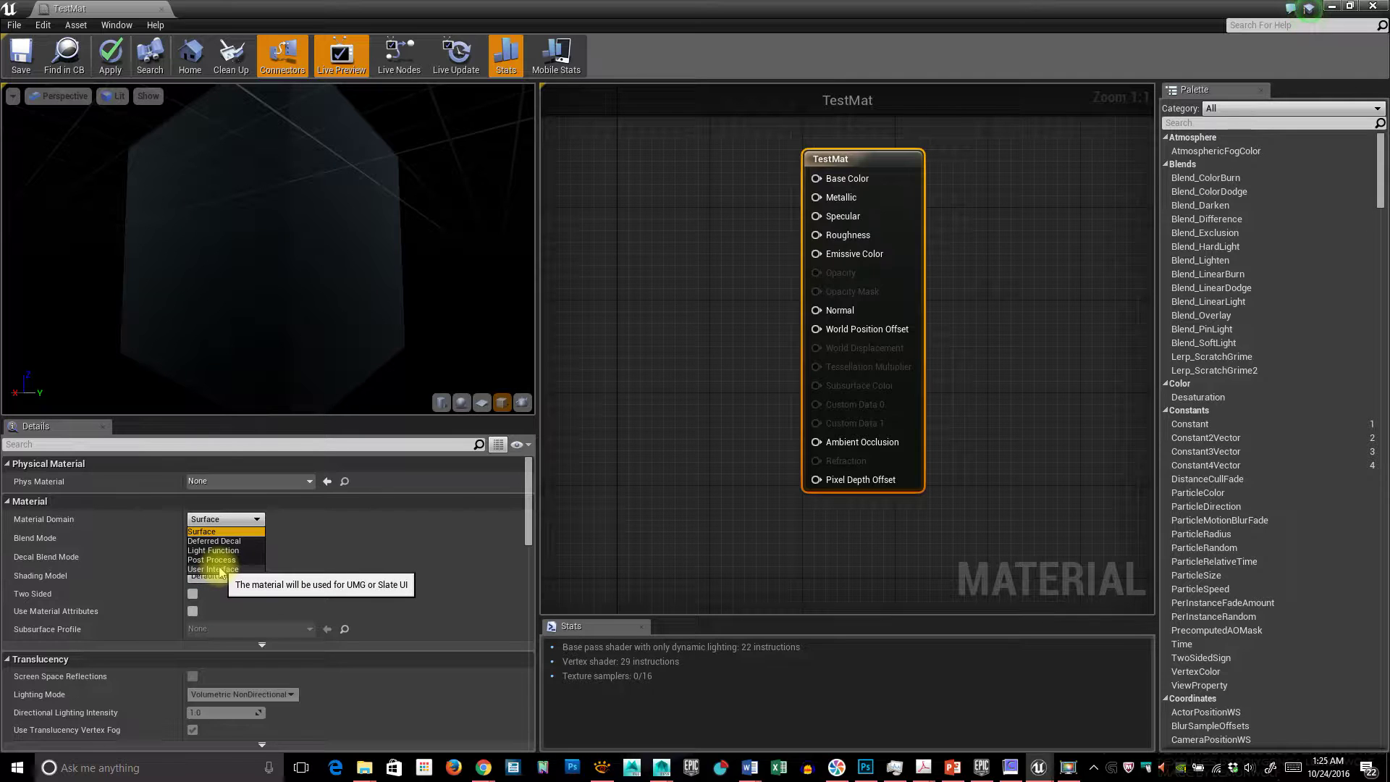
left_click(381, 524)
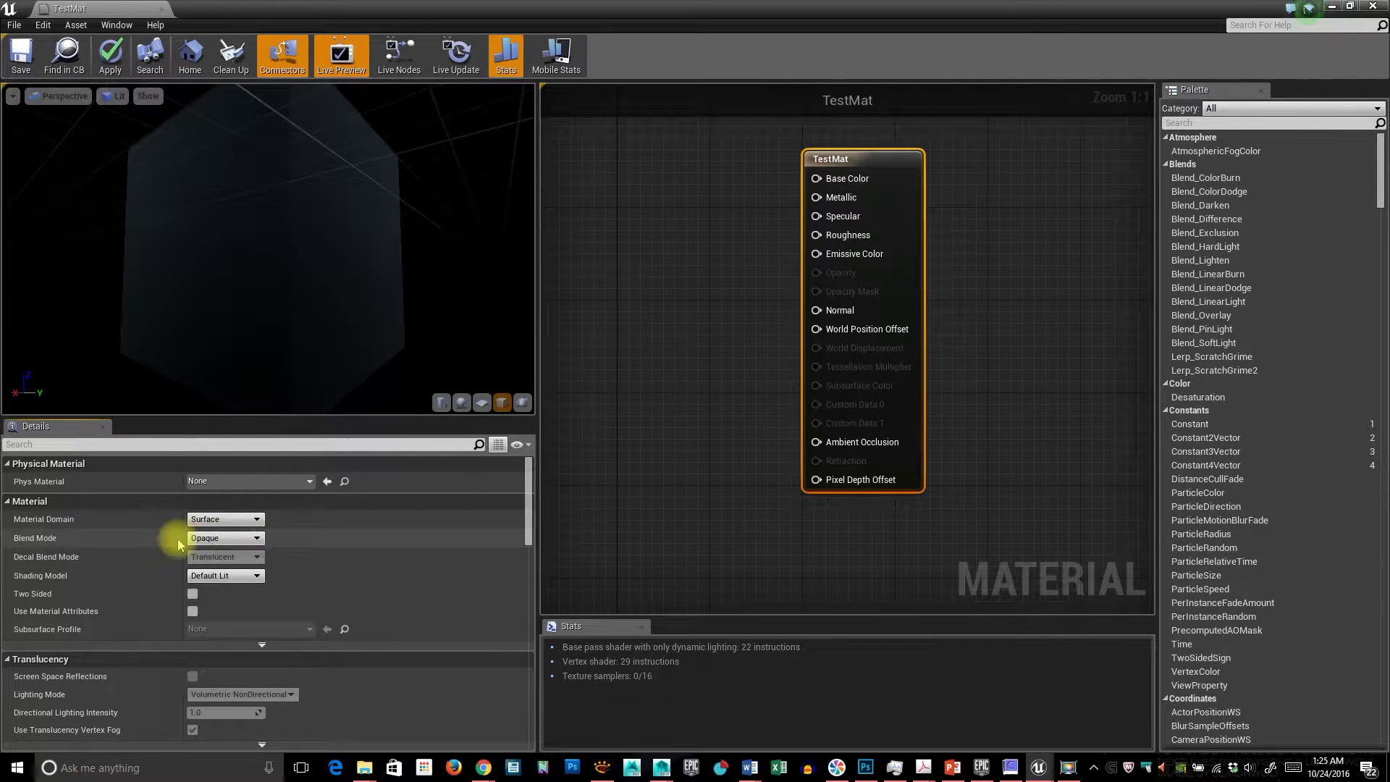
left_click(254, 539)
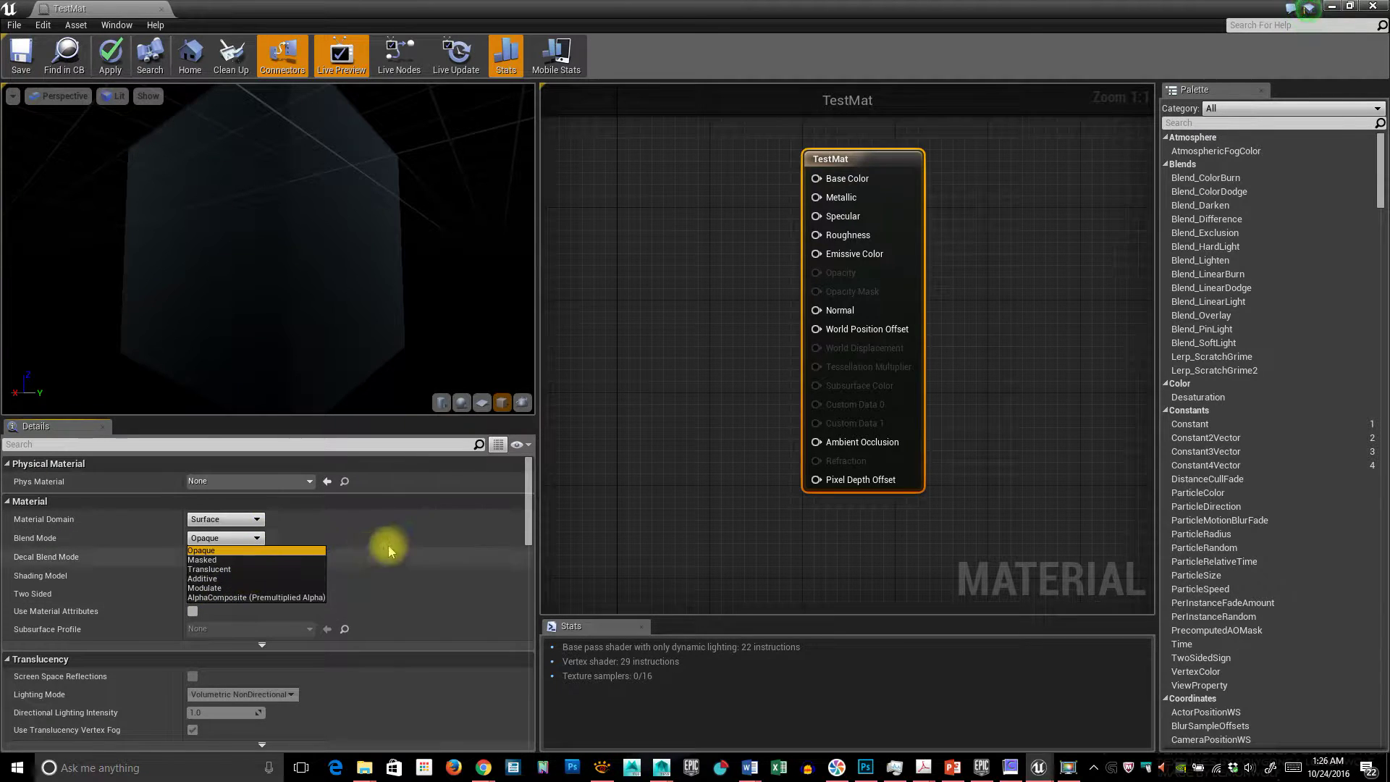
left_click(423, 540)
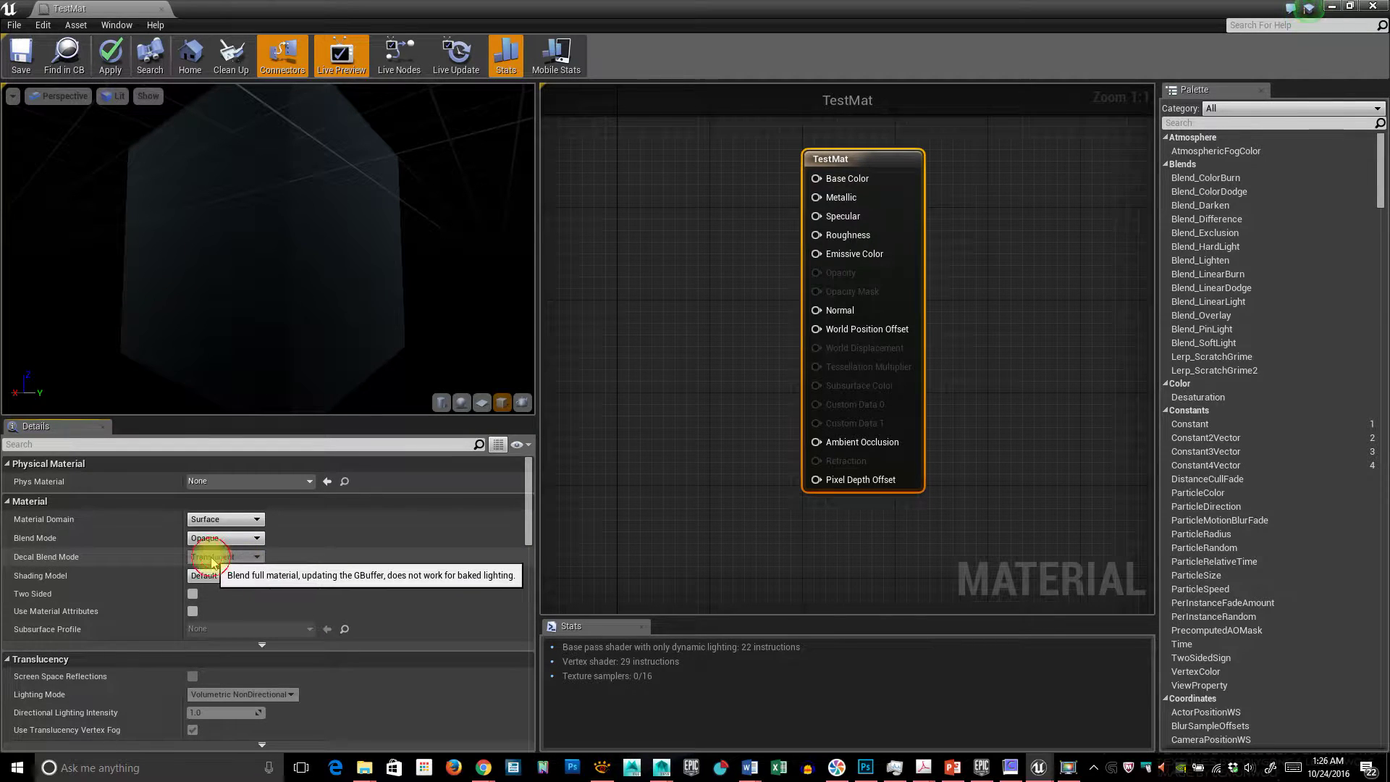
Try the Translucent, Masked and Modulate blend modes on TestMat and set the blend mode back to Opaque
left_click(232, 538)
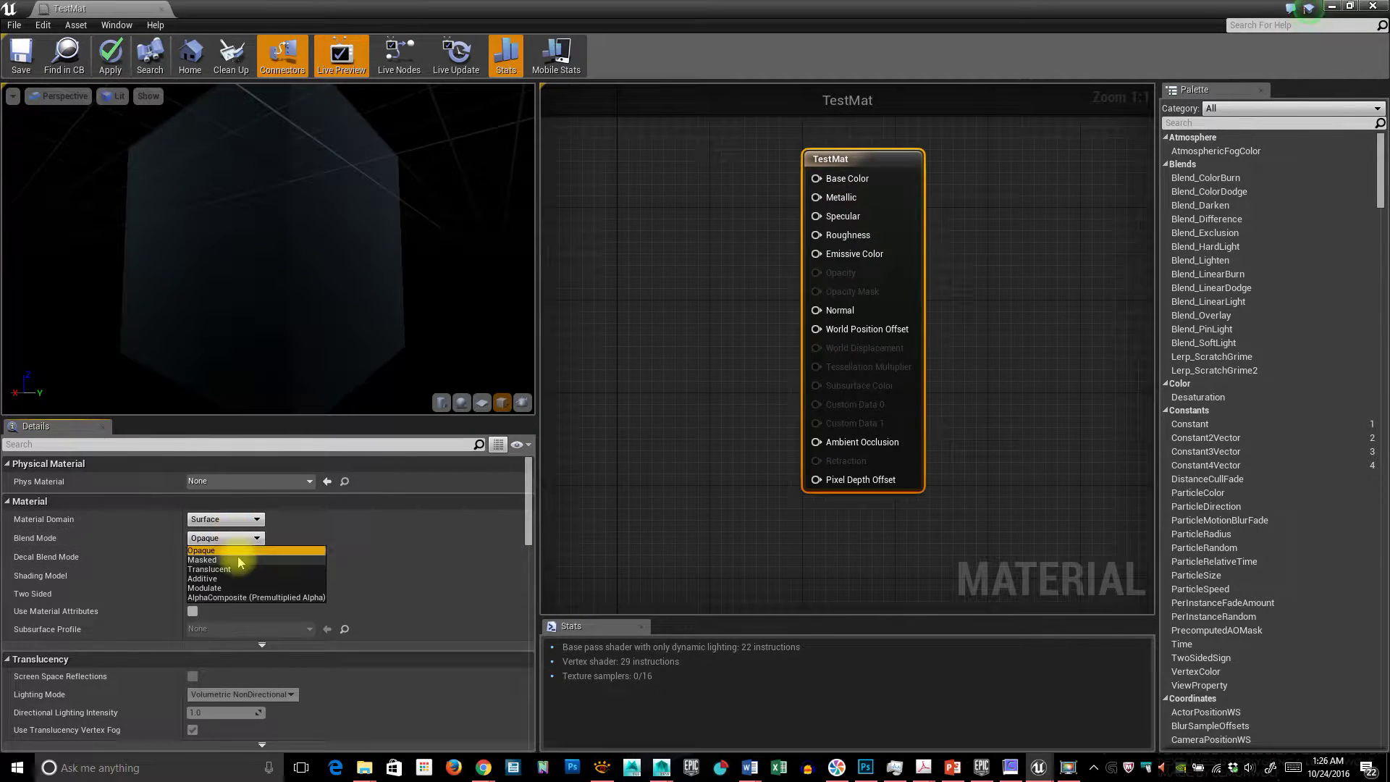
left_click(240, 569)
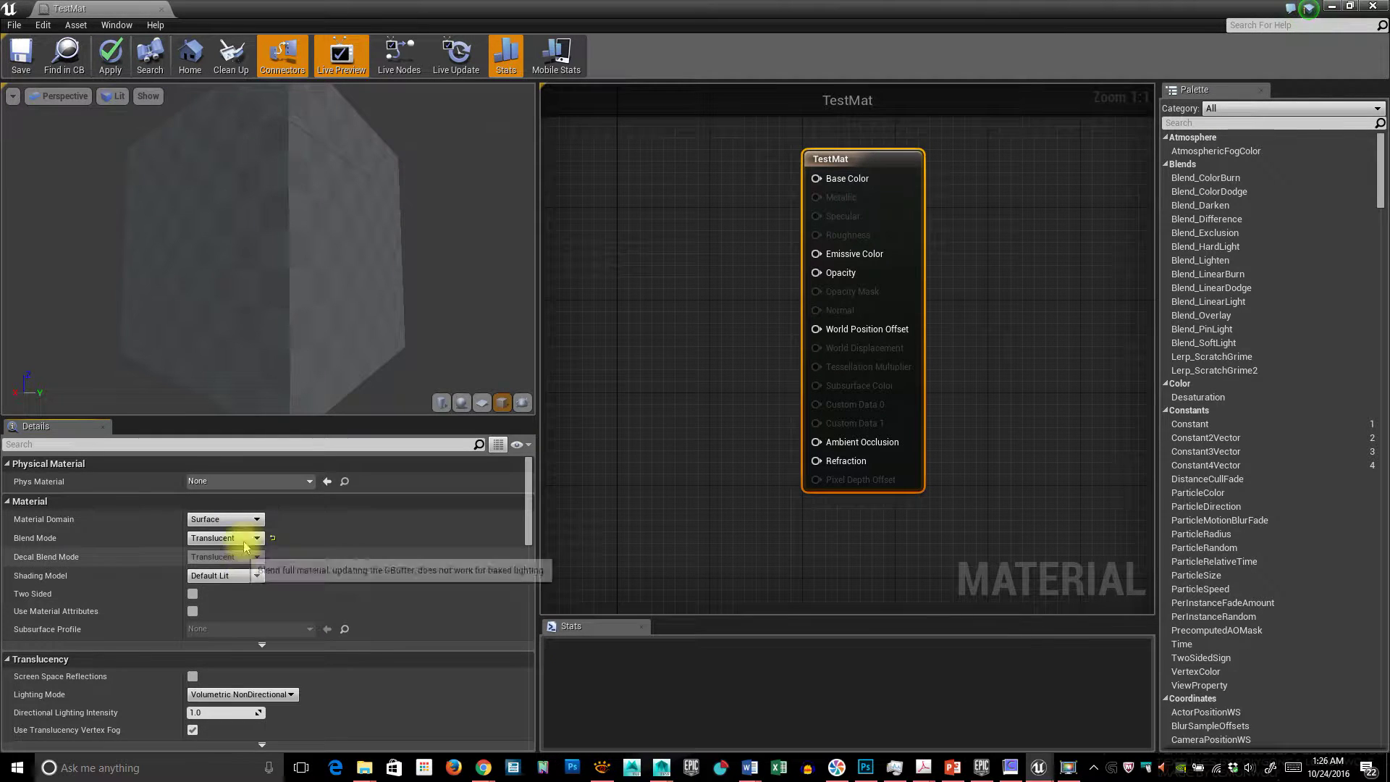
left_click(248, 538)
left_click(239, 560)
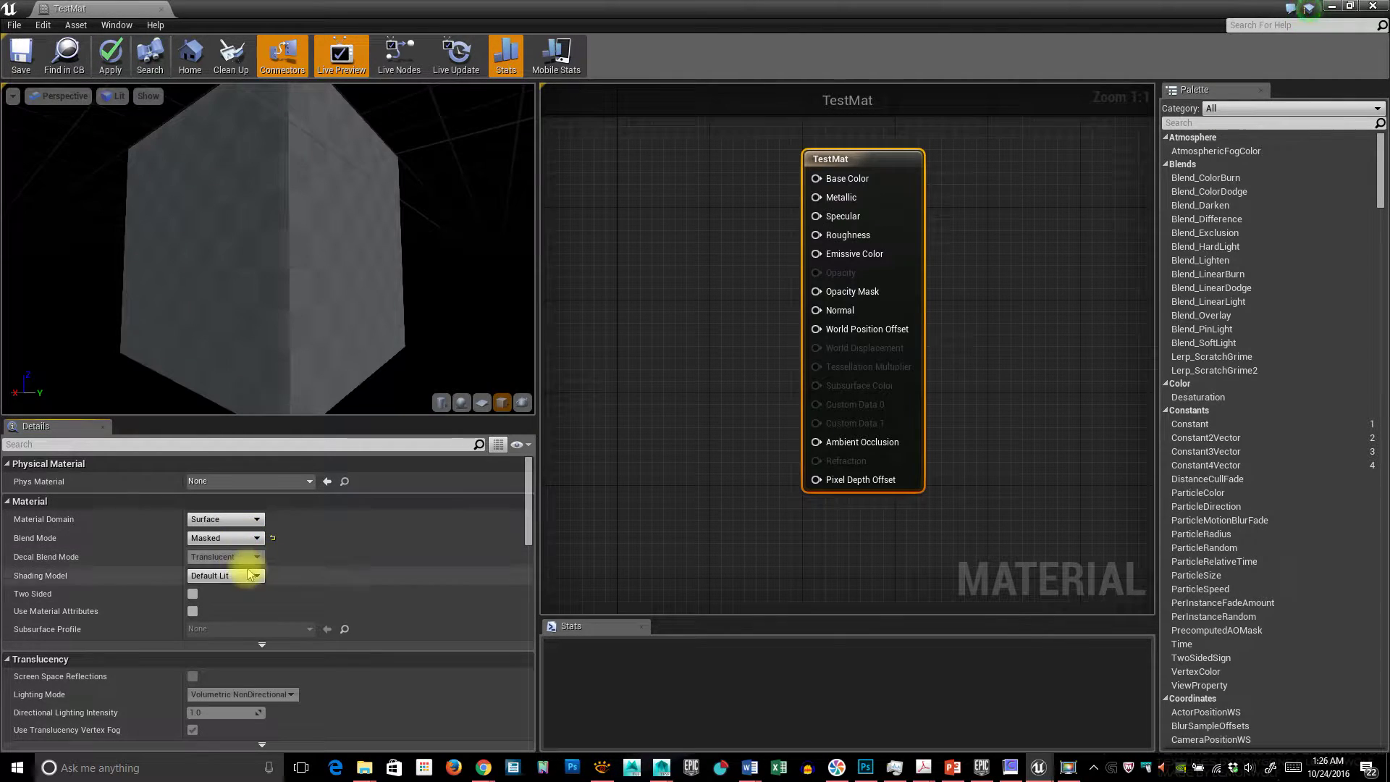
left_click(244, 539)
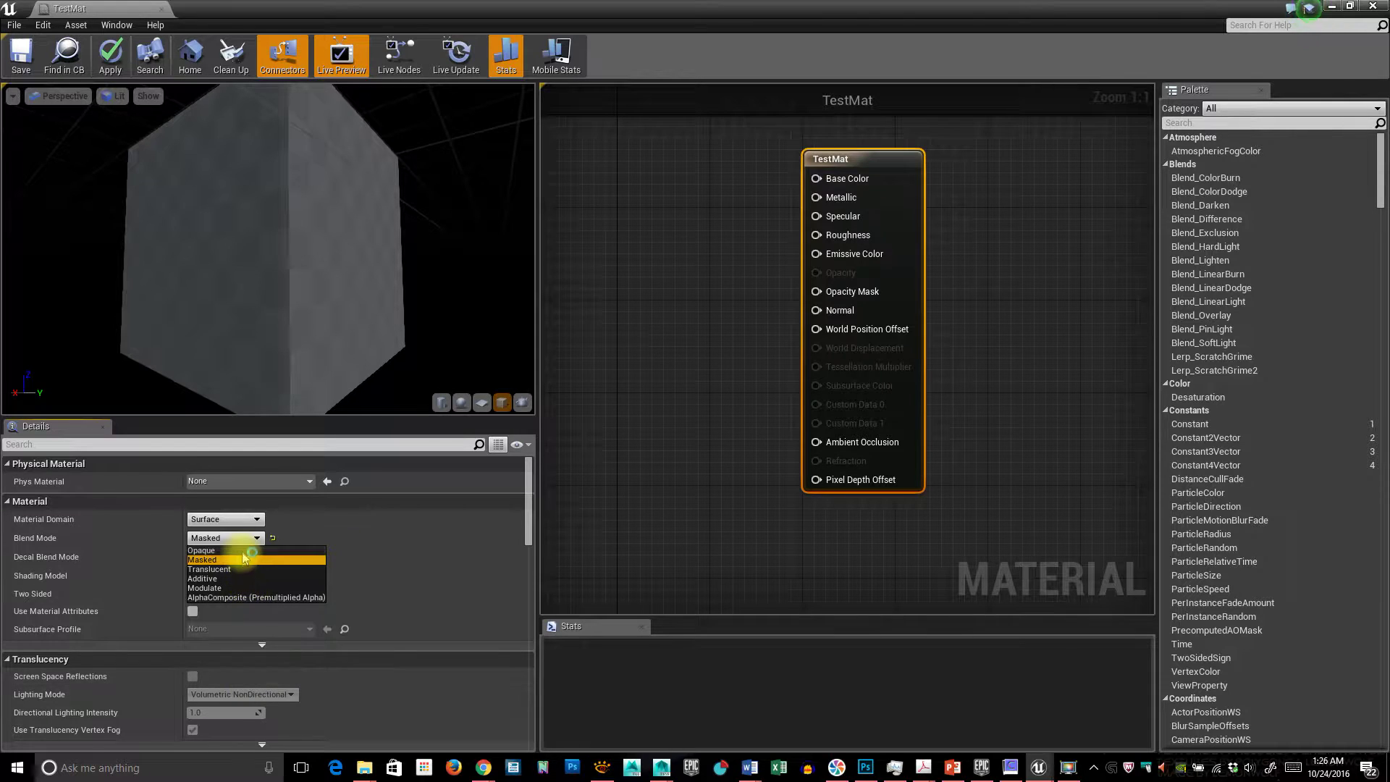
left_click(233, 588)
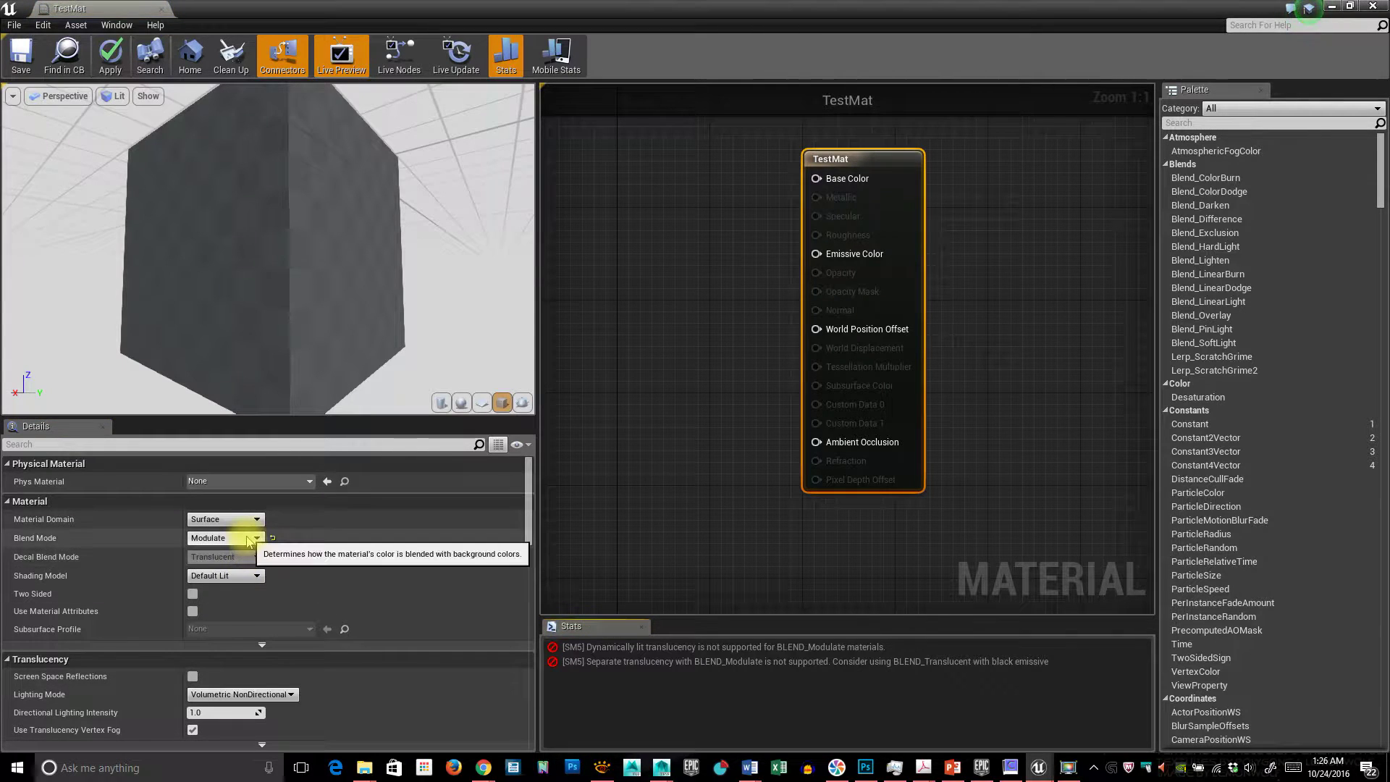
left_click(246, 538)
left_click(250, 559)
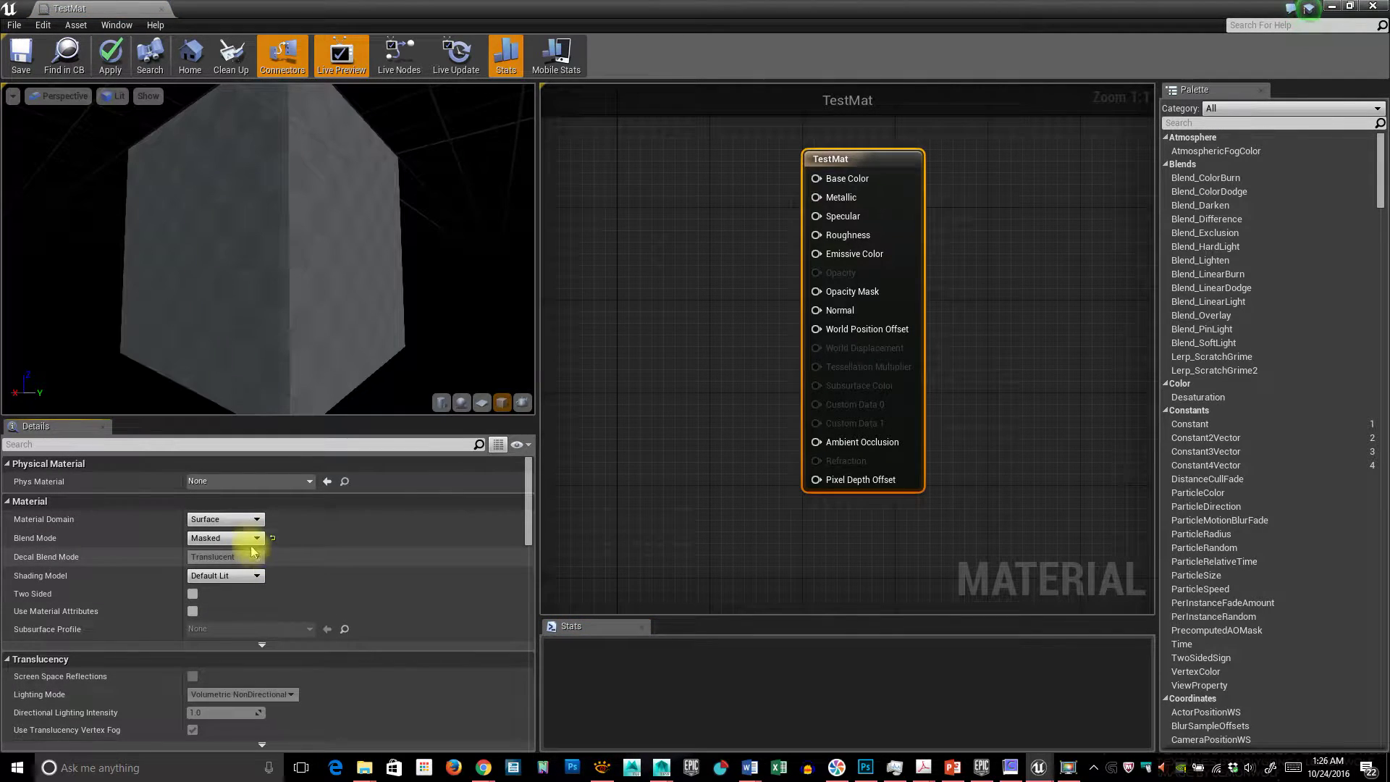
left_click(250, 540)
left_click(243, 551)
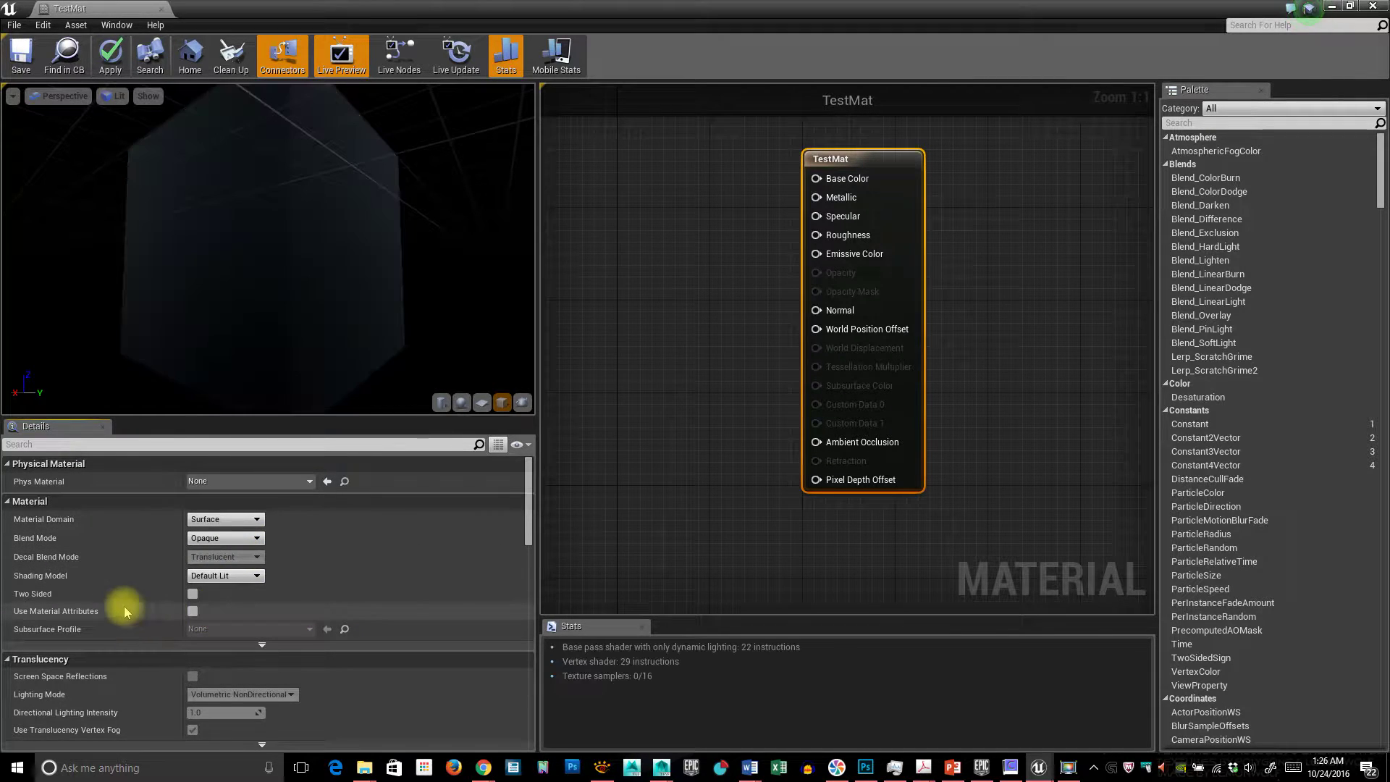
Review the Material Domain and Shading Model options of TestMat without changing either setting
left_click(233, 519)
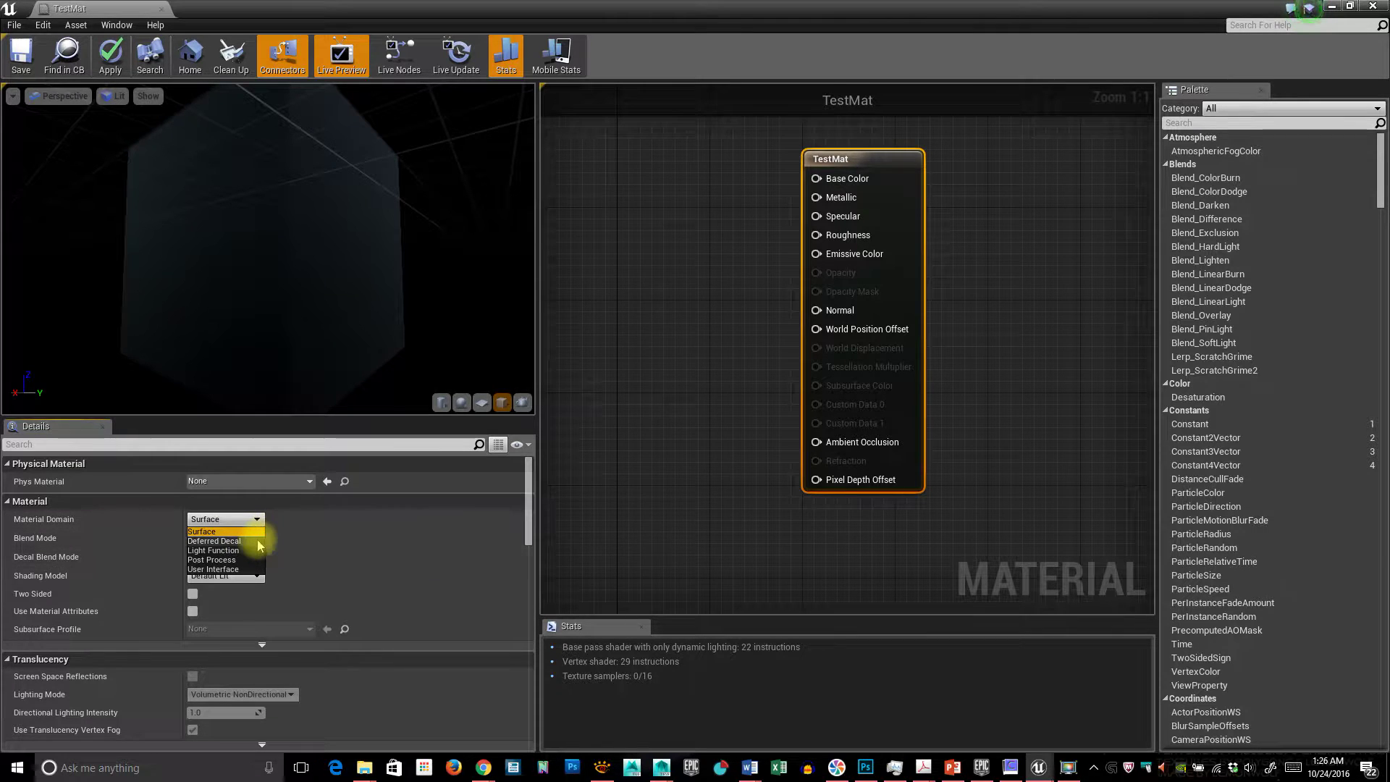
left_click(383, 569)
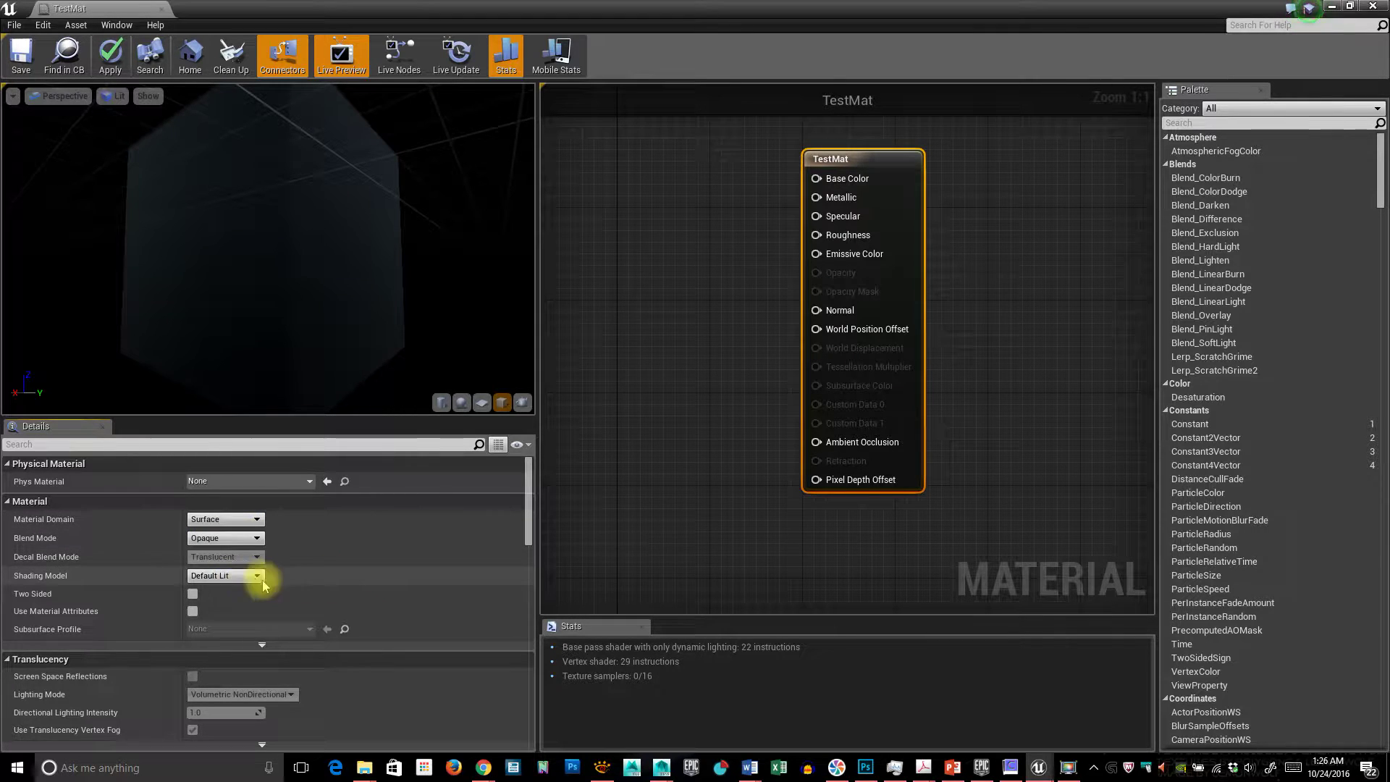
left_click(208, 576)
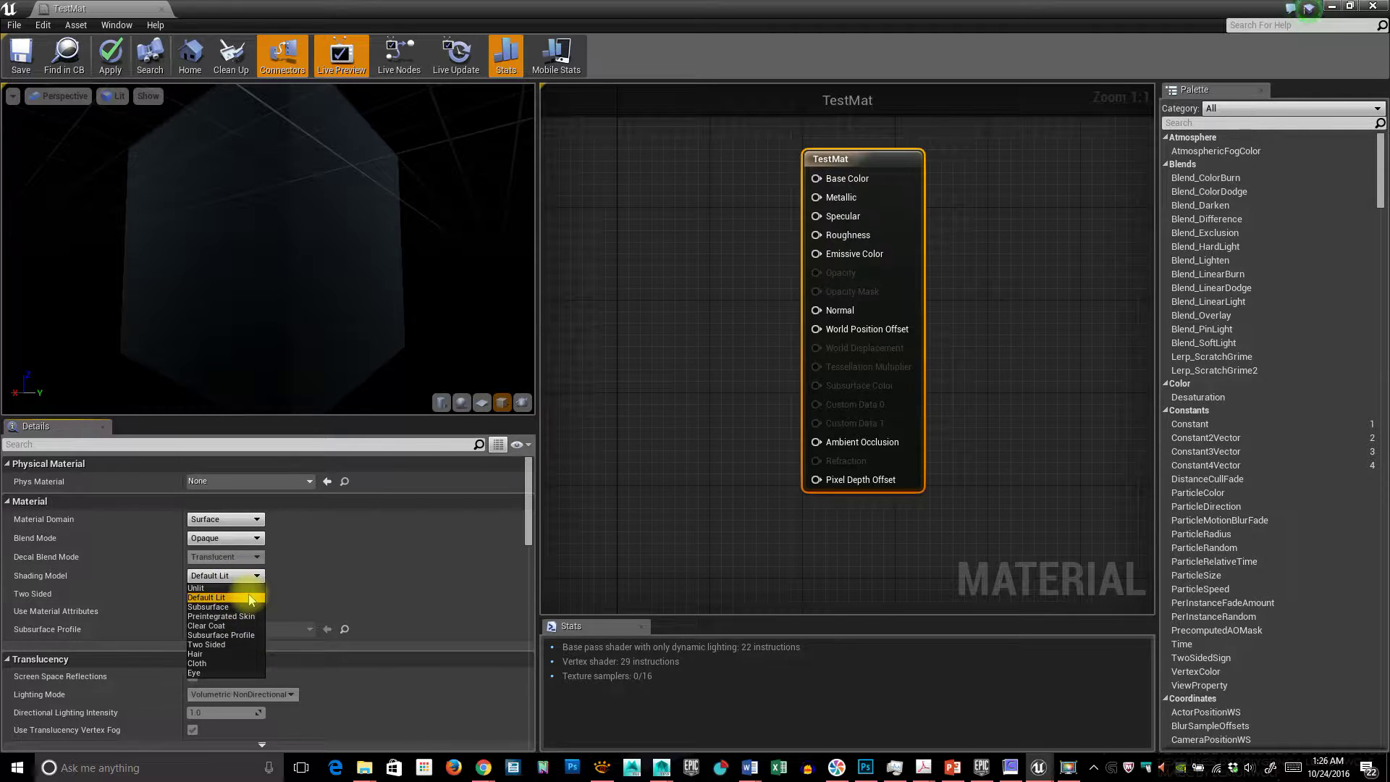
left_click(304, 573)
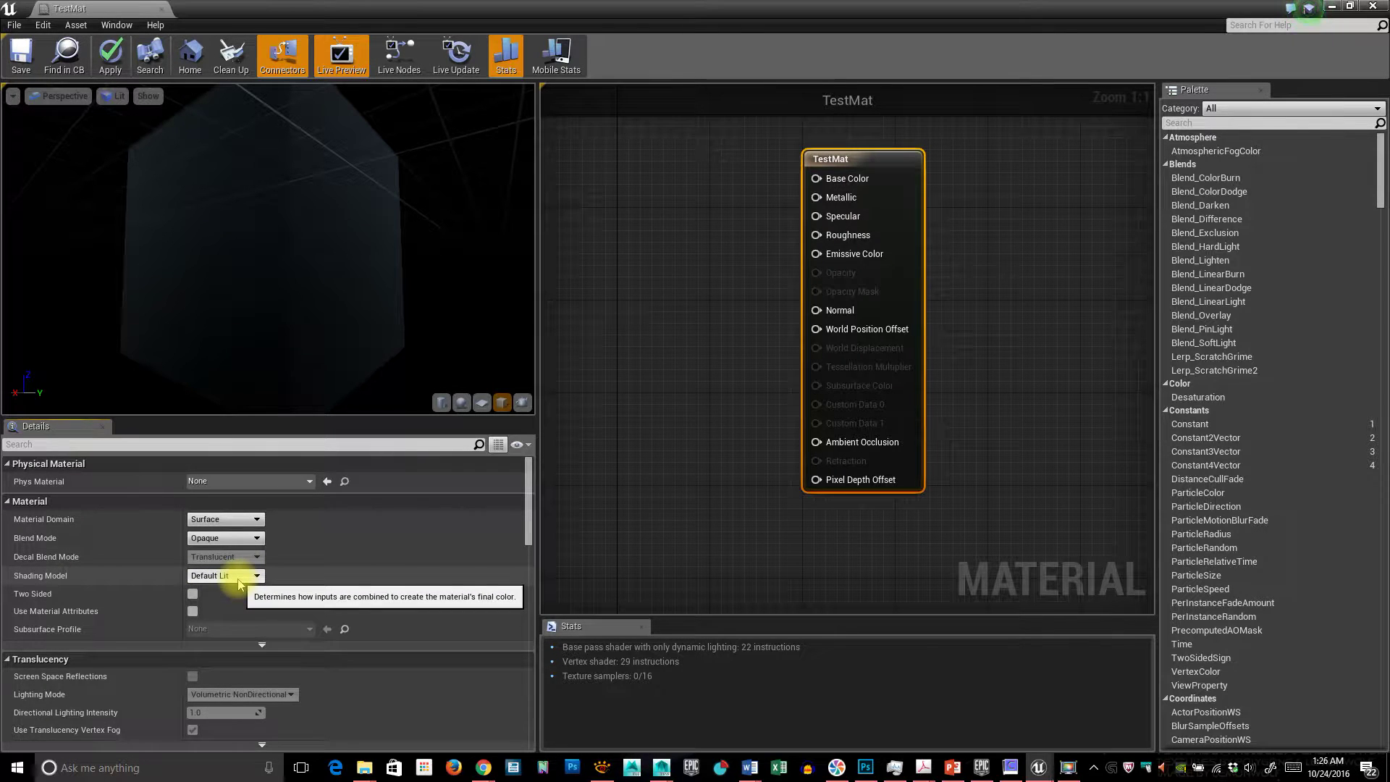
left_click(239, 576)
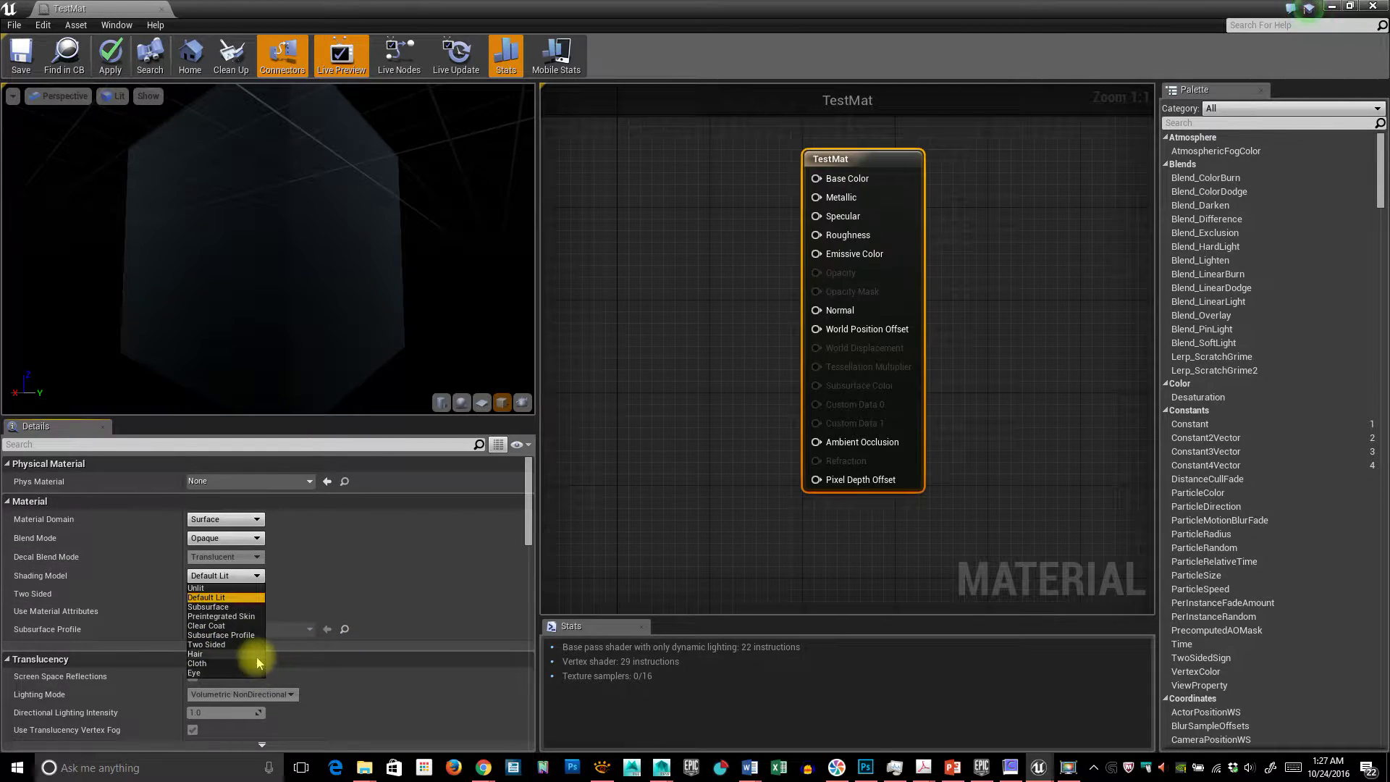
left_click(401, 571)
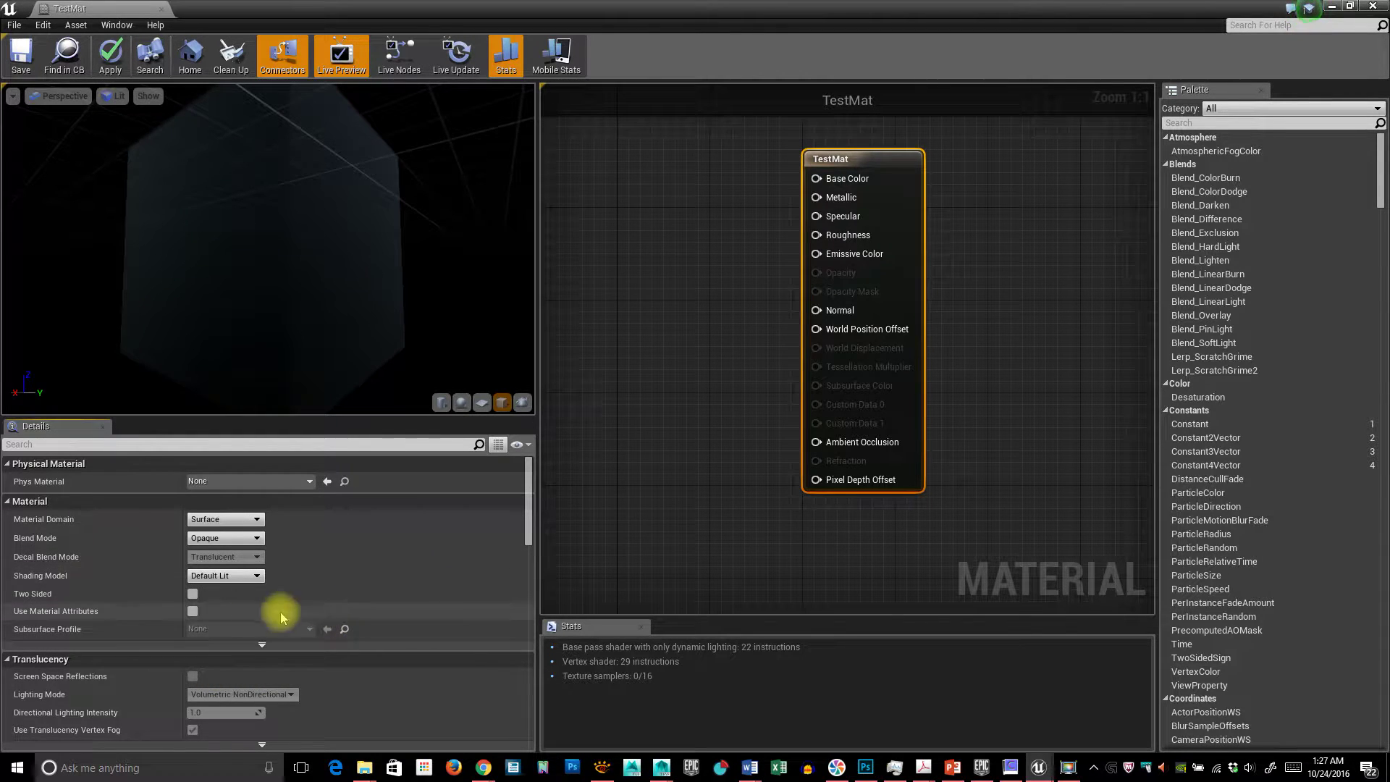
Look through TestMat's remaining settings, from Translucency and Usage to Mobile, Forward Shading, Tessellation and Post Process Material
scroll(471, 570, "down", 2)
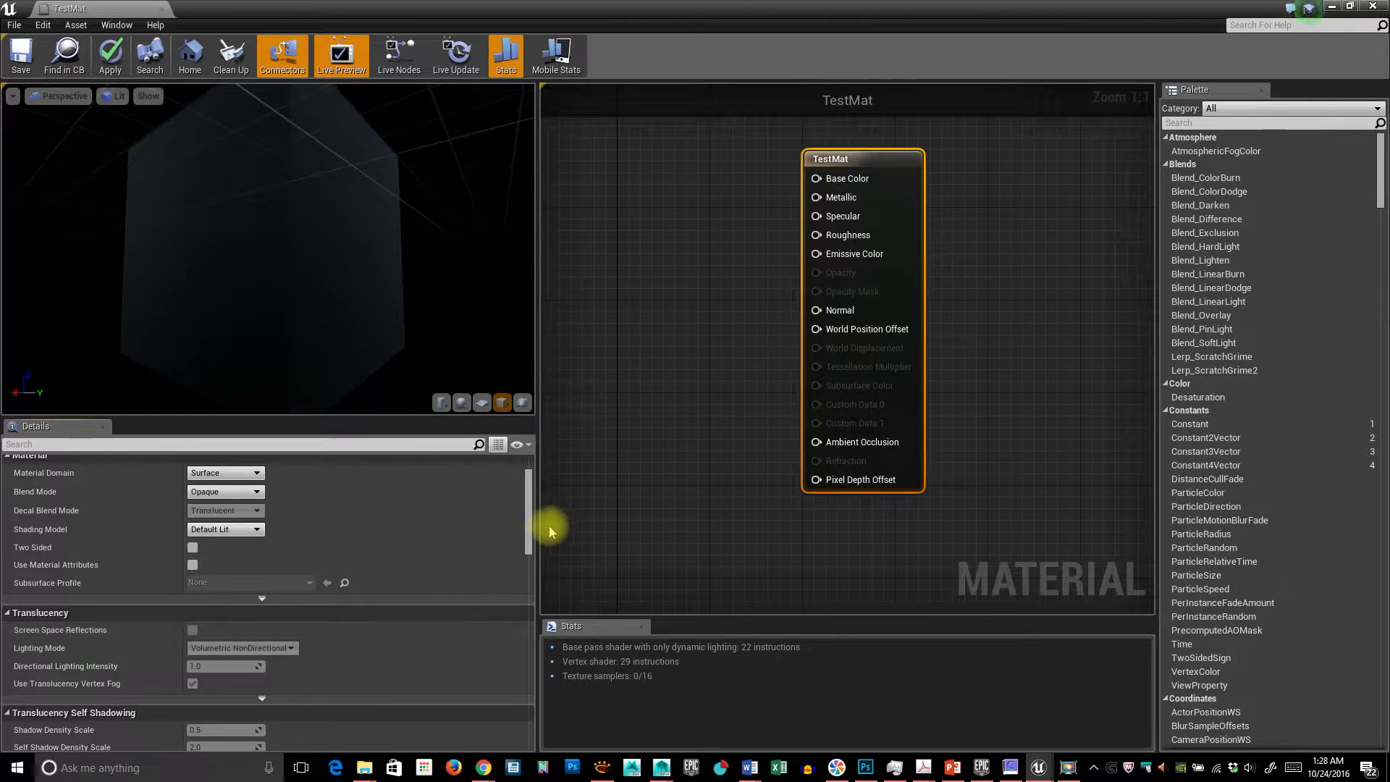
left_click_drag(528, 527, 528, 592)
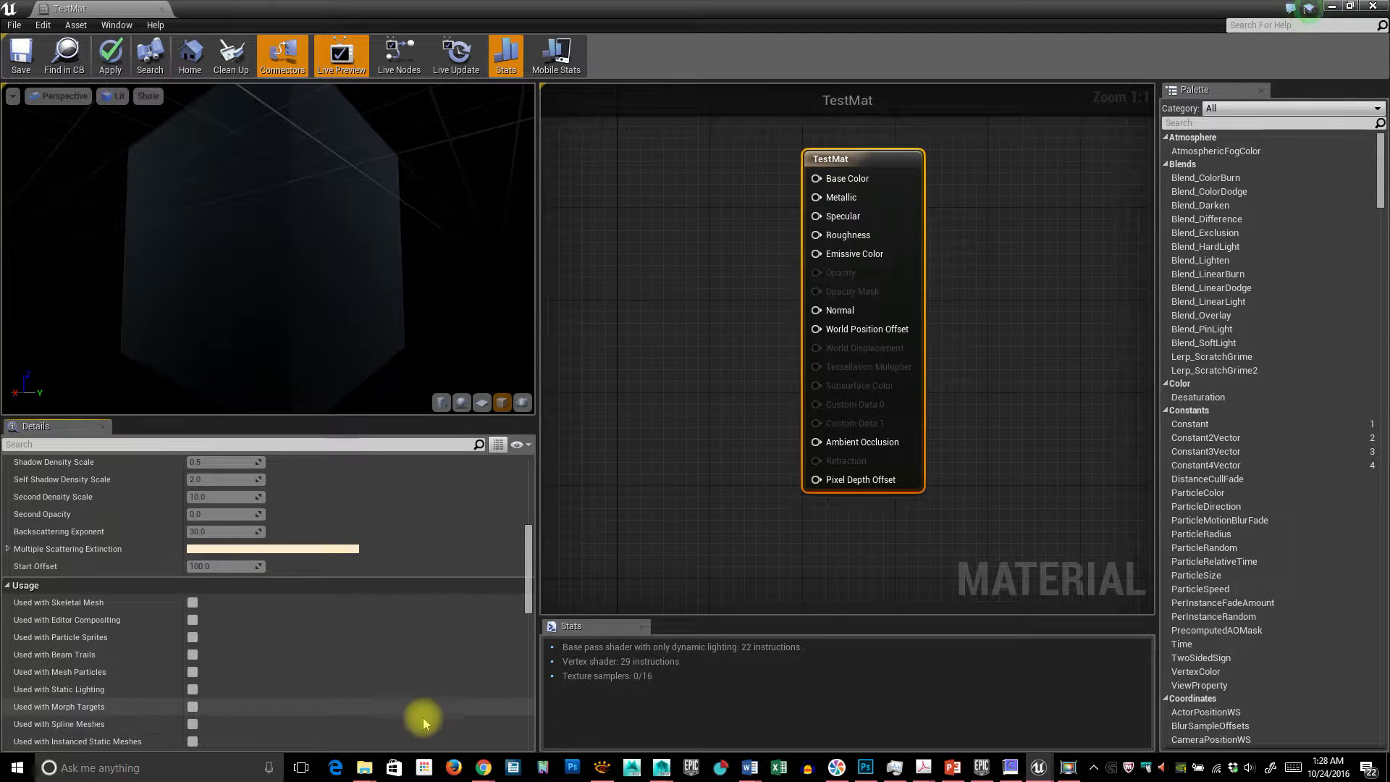
left_click_drag(528, 589, 528, 619)
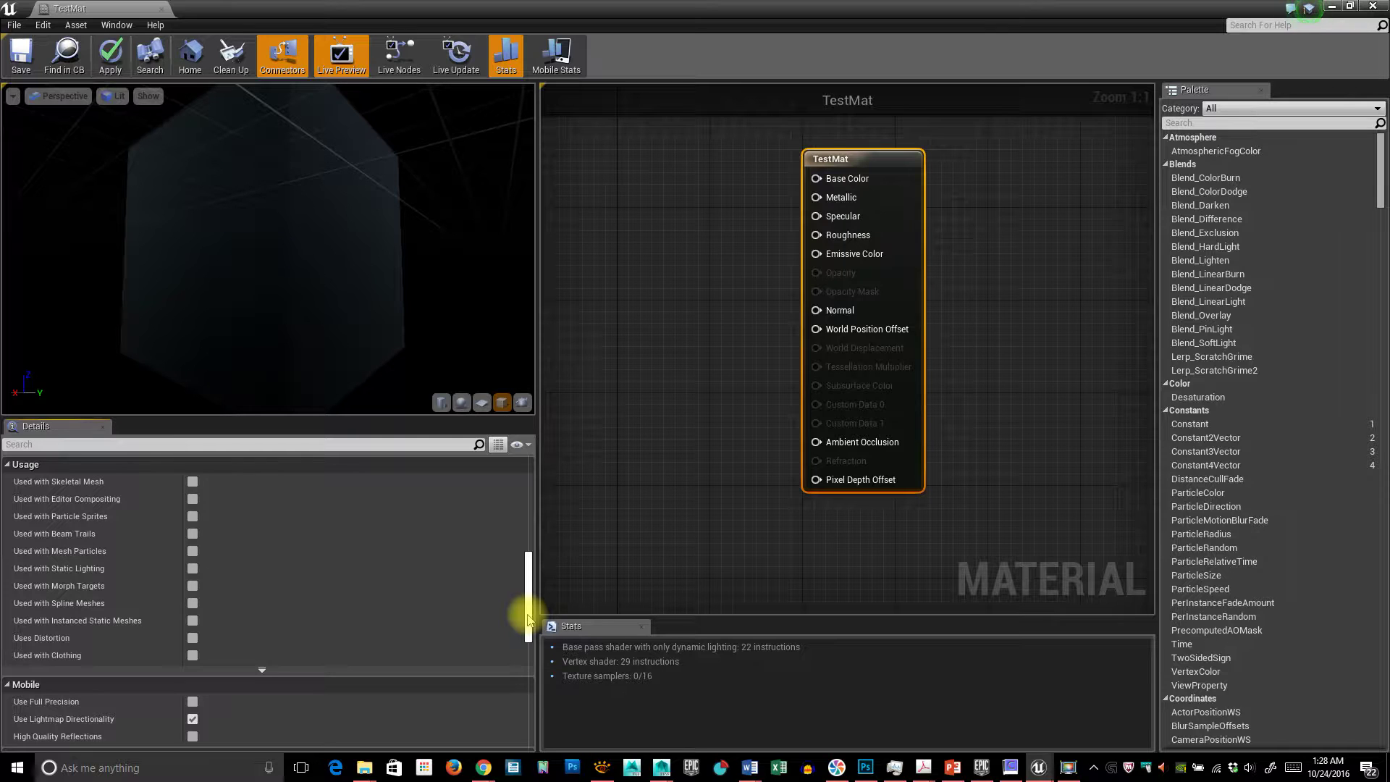
left_click_drag(528, 619, 529, 656)
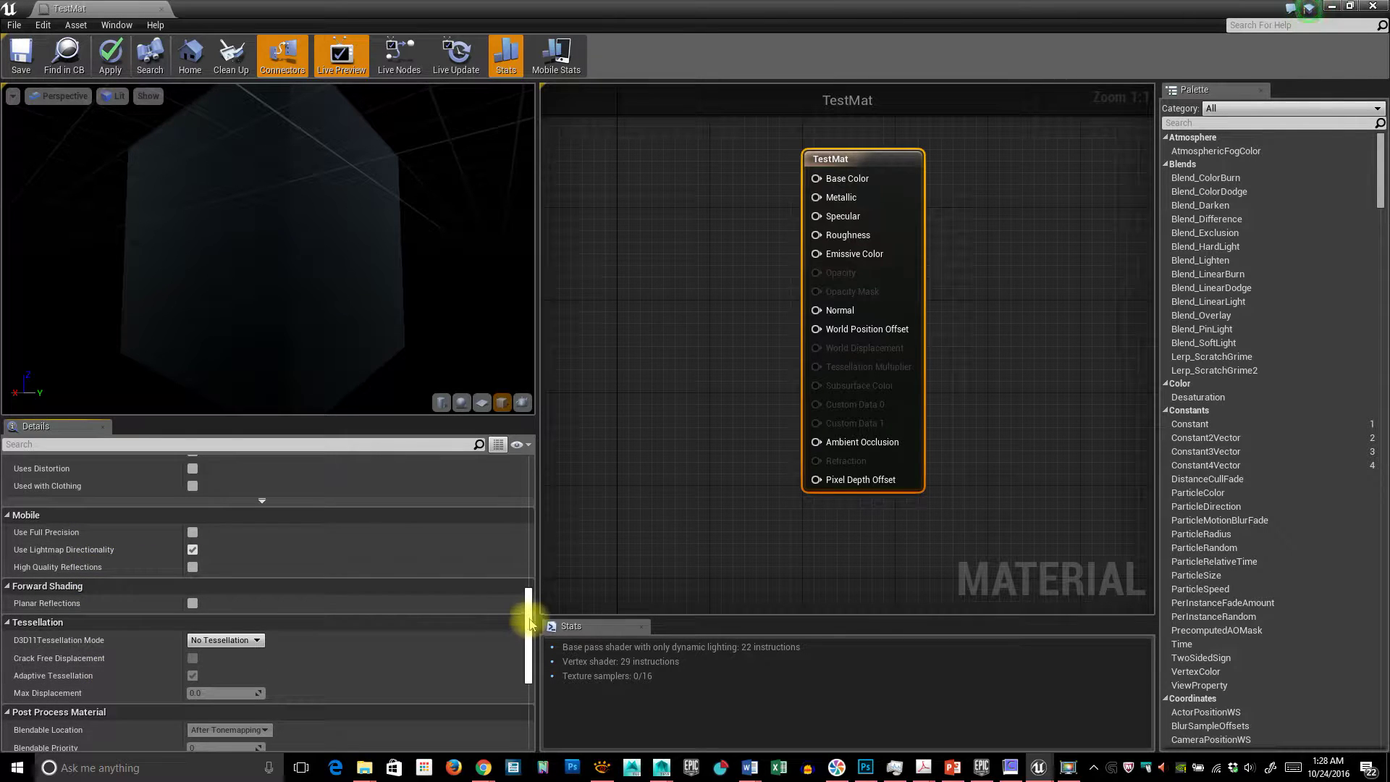
left_click_drag(527, 621, 528, 460)
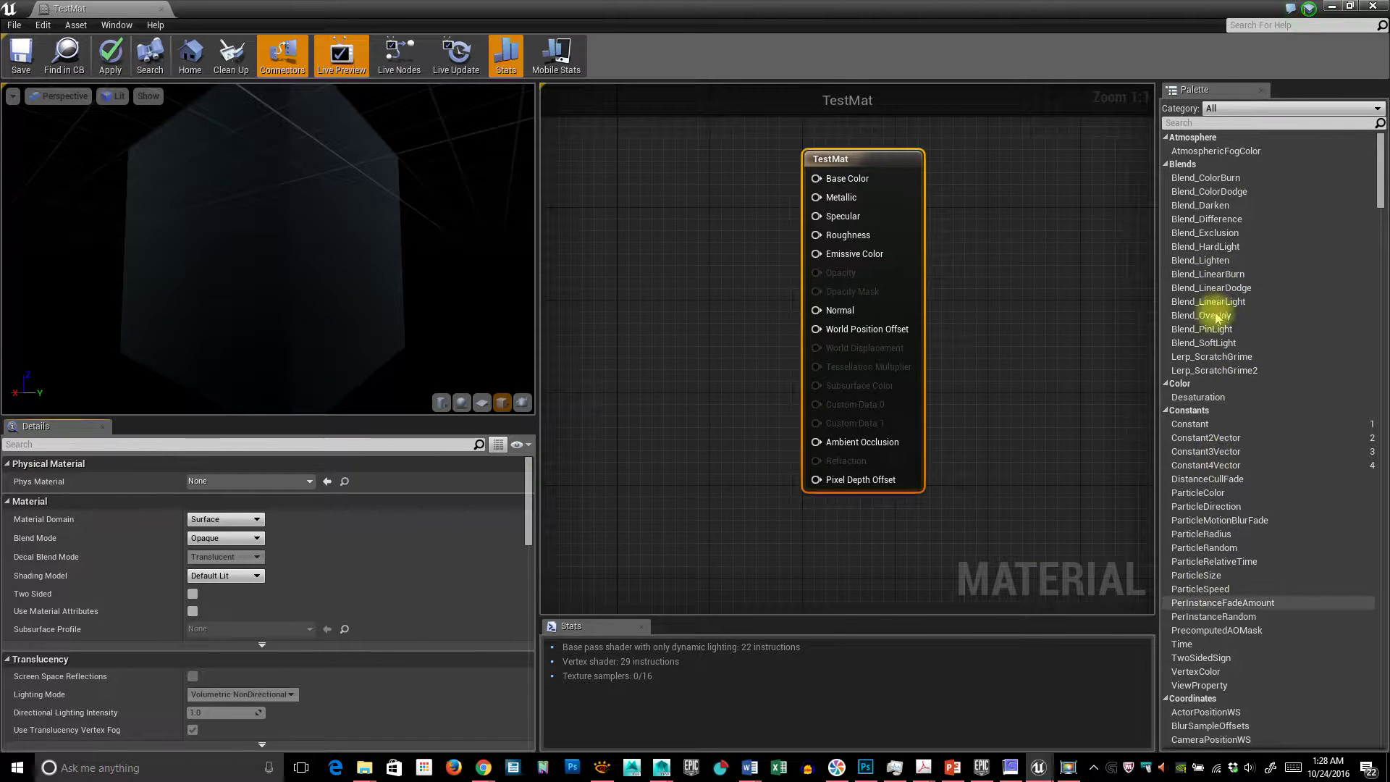
Browse the available material nodes, including the Constants category, and search the graph's node list for "ver" without adding anything
scroll(1283, 462, "down", 3)
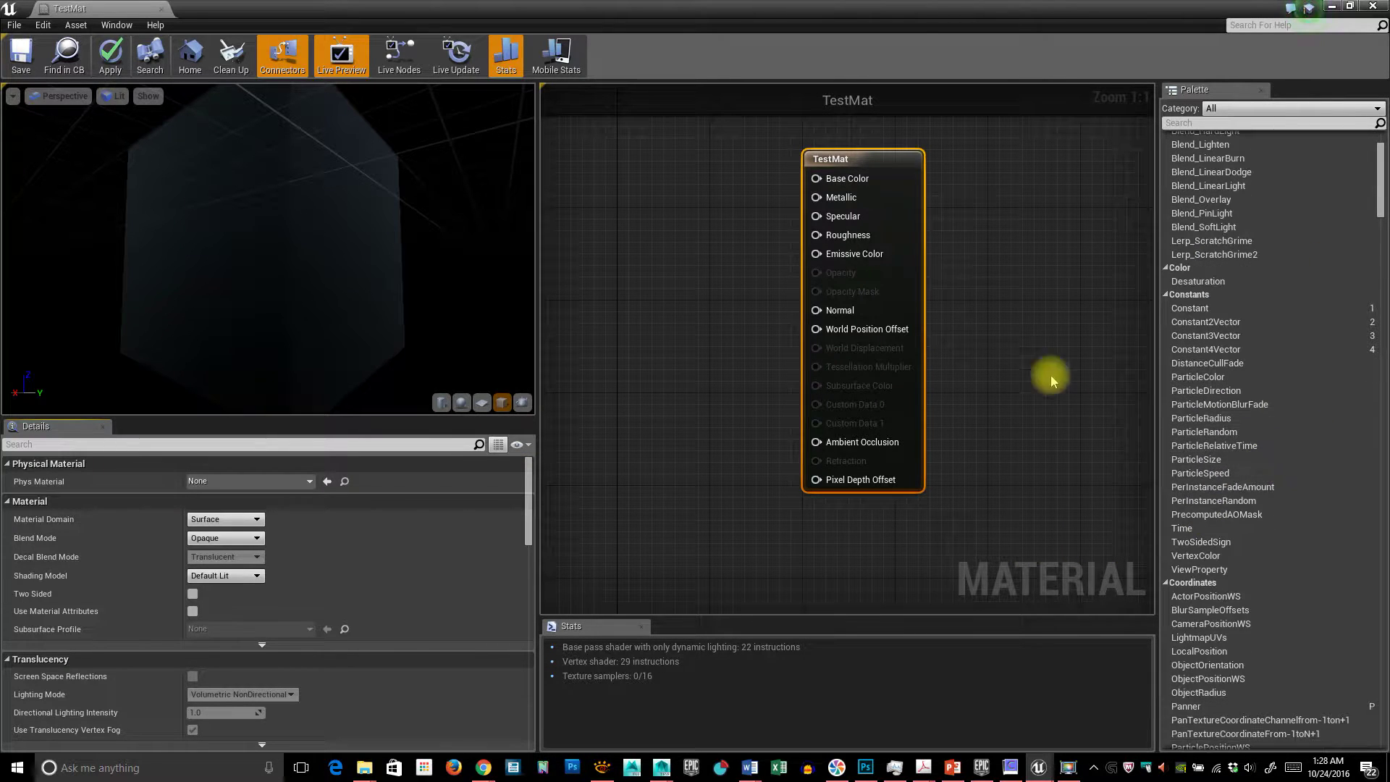
right_click(1006, 288)
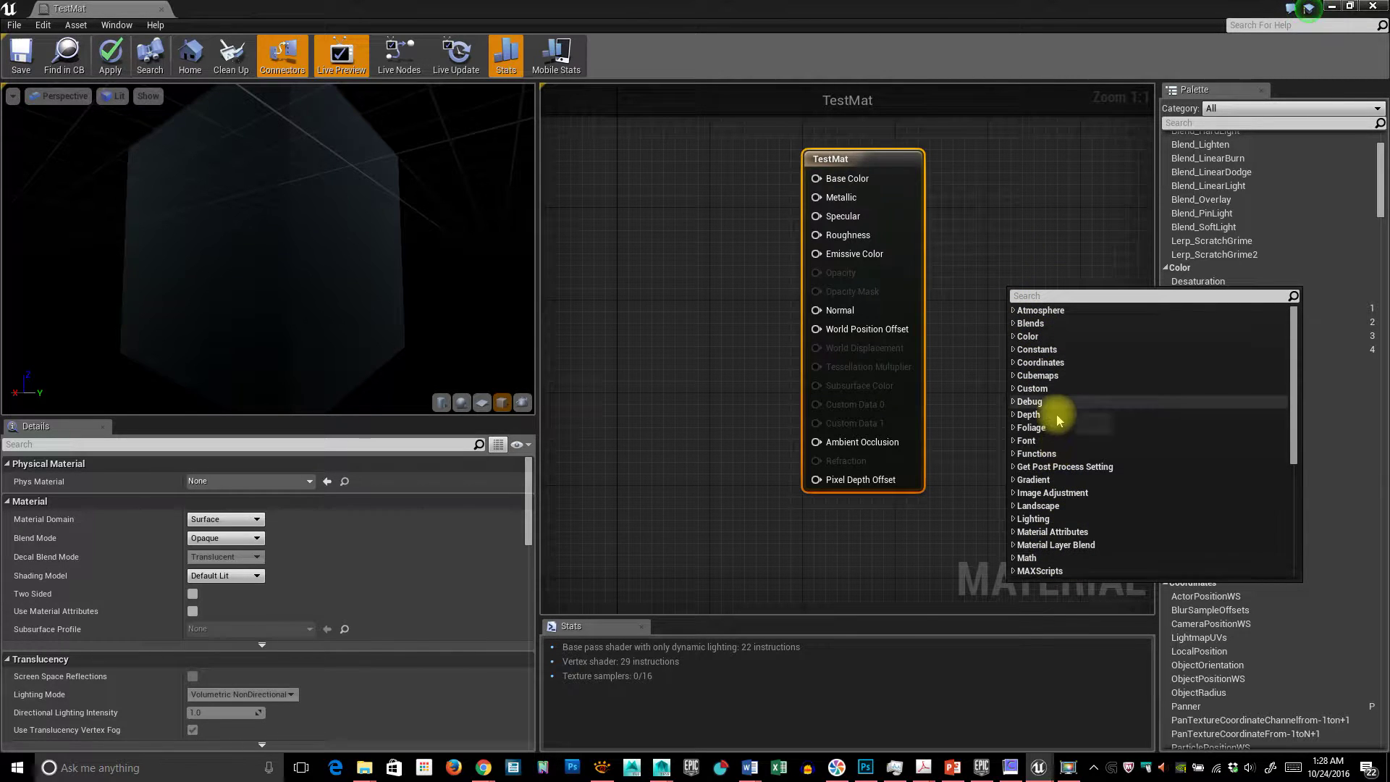
left_click(1046, 377)
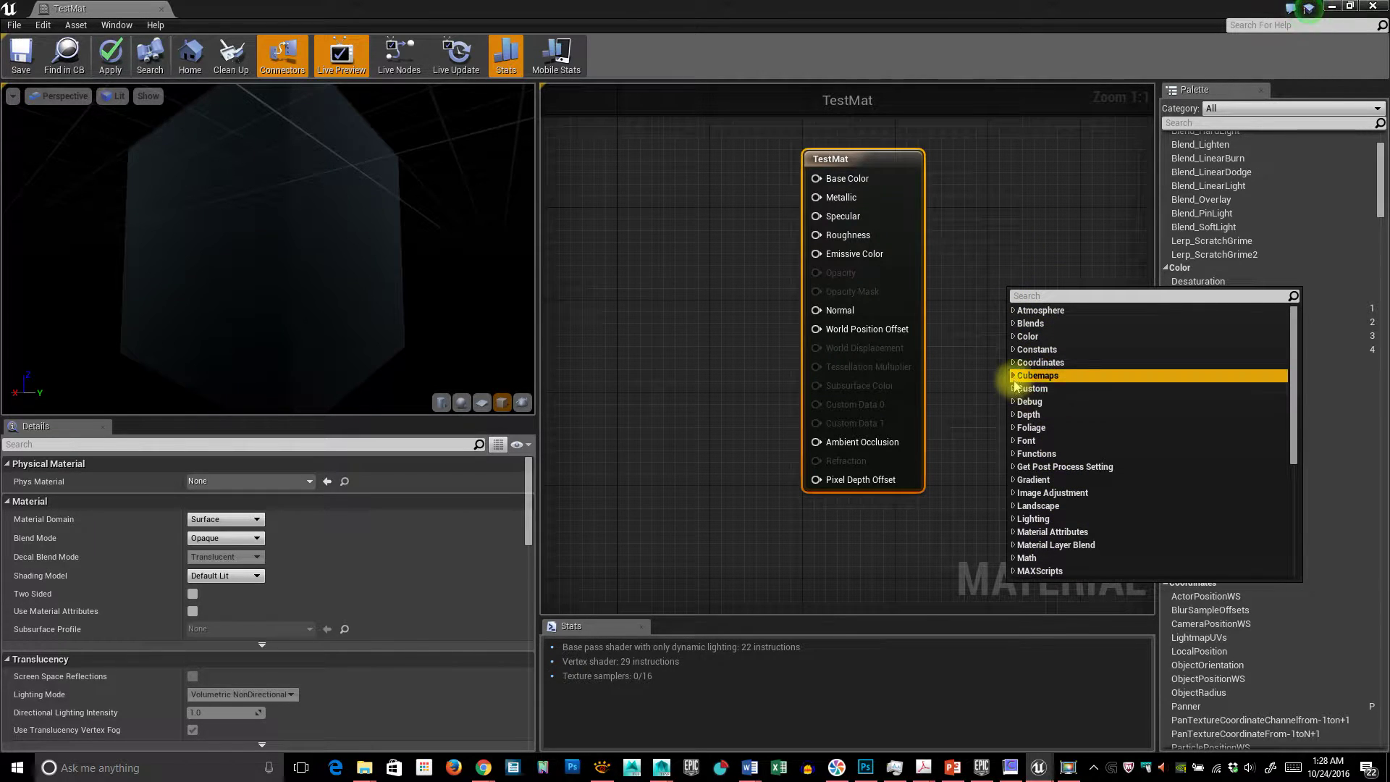
left_click(1015, 350)
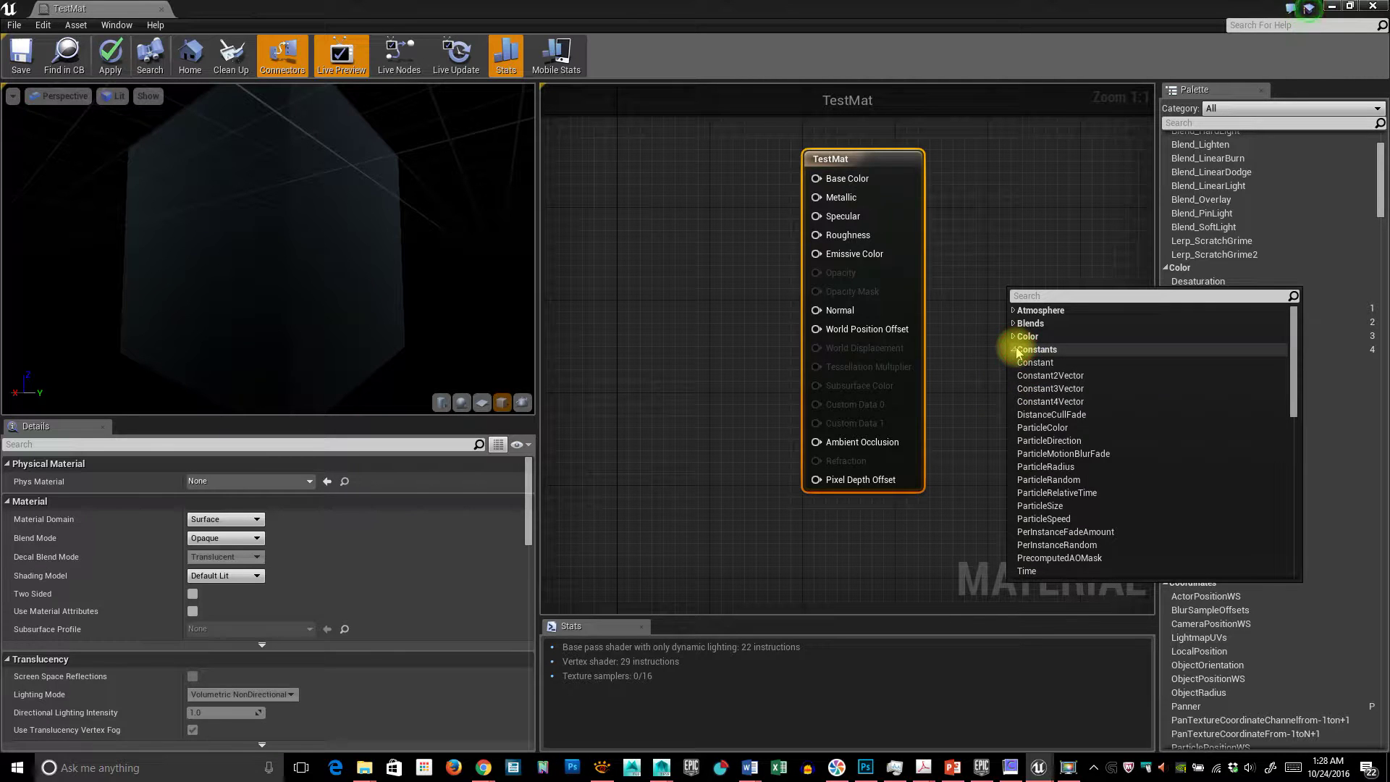
left_click(1052, 296)
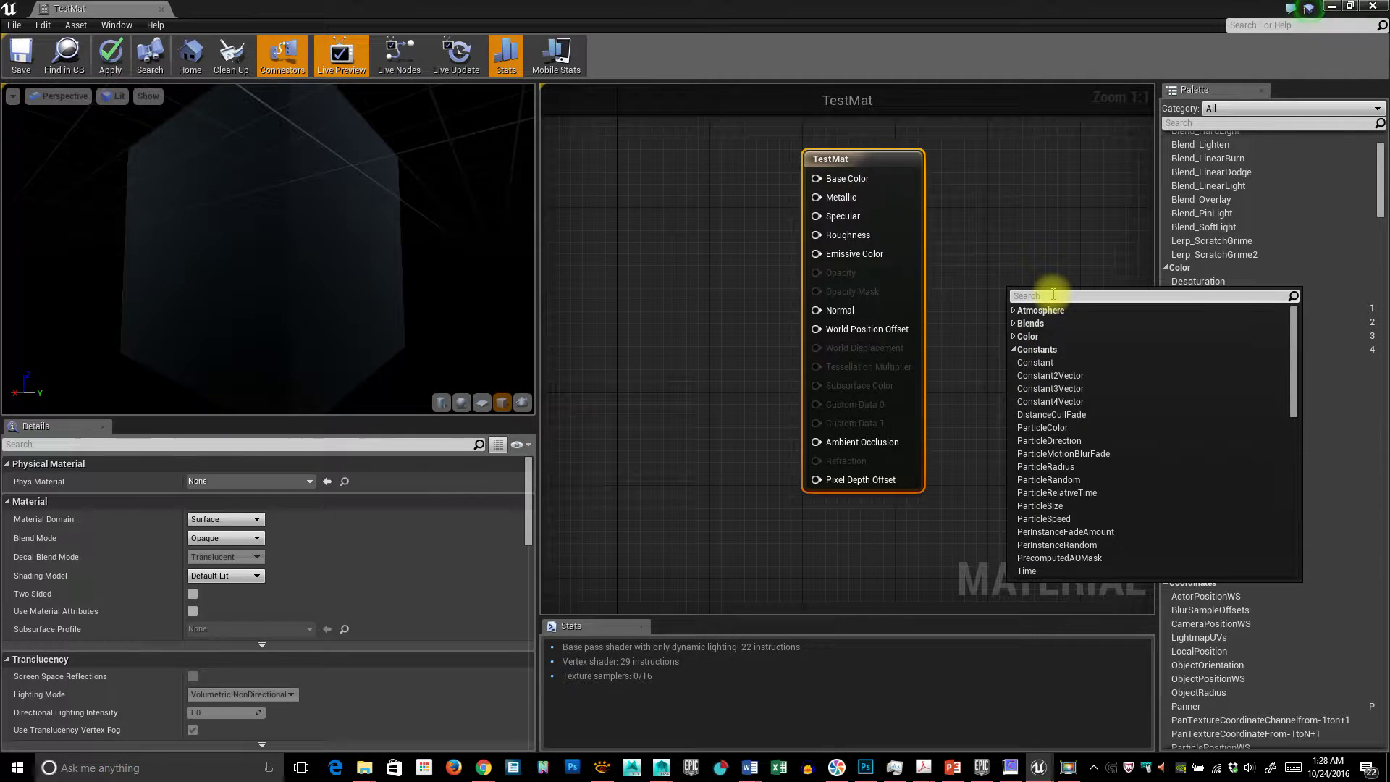
type("verc")
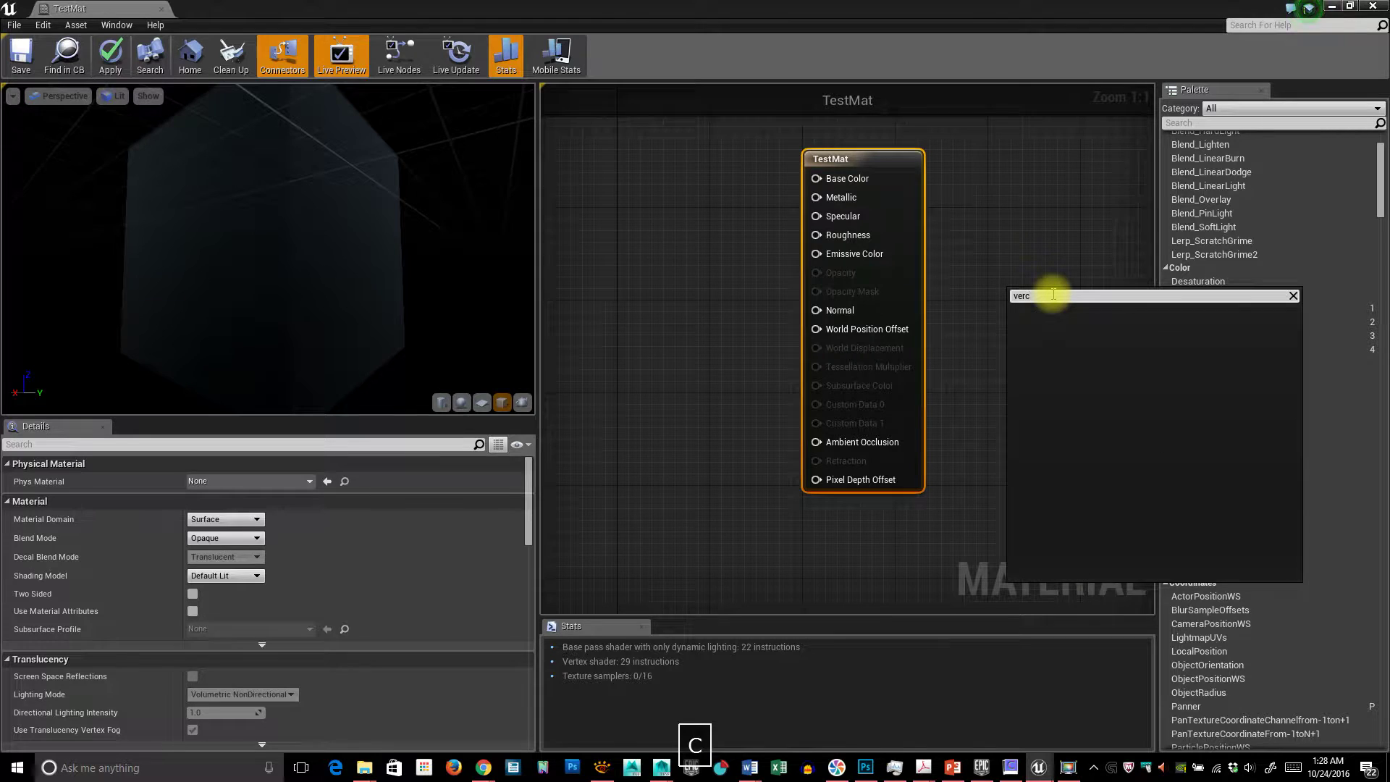
key("BackSpace")
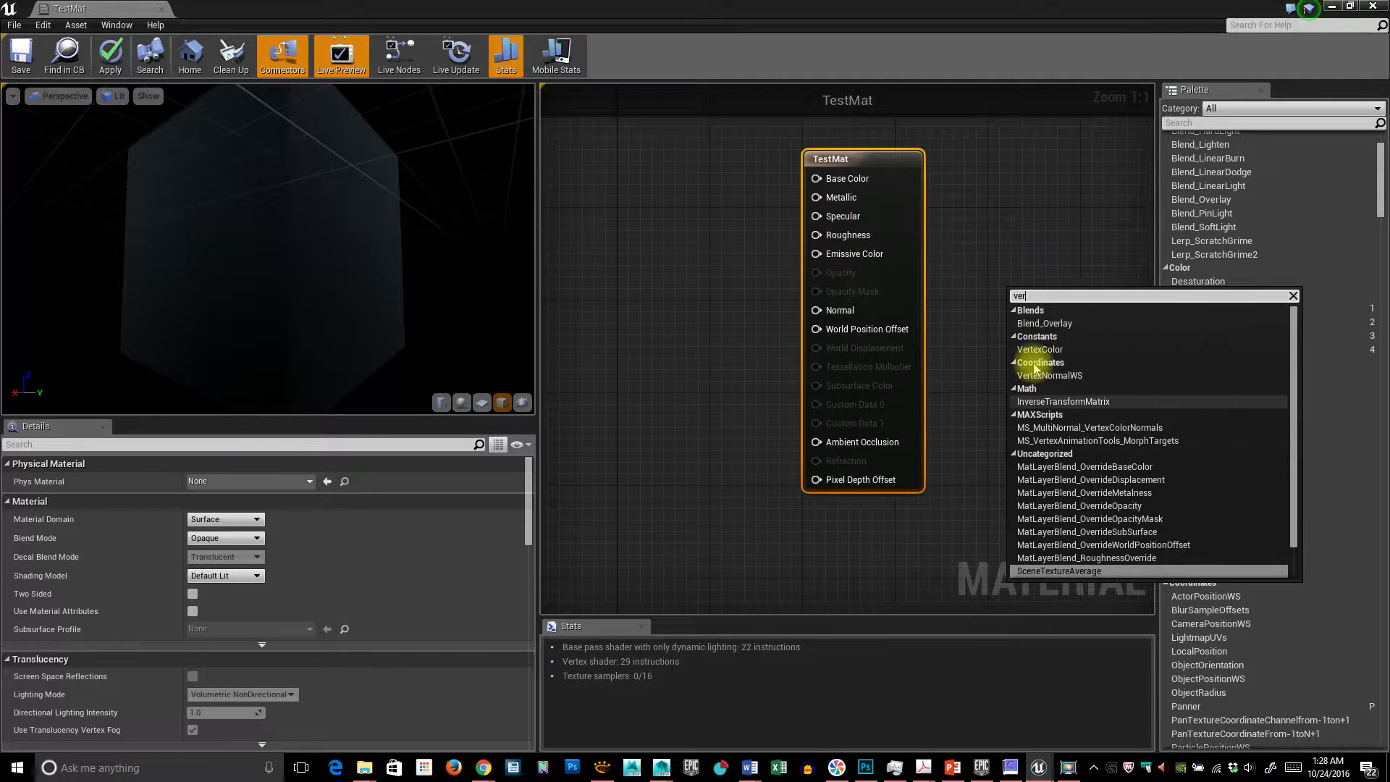
left_click(979, 230)
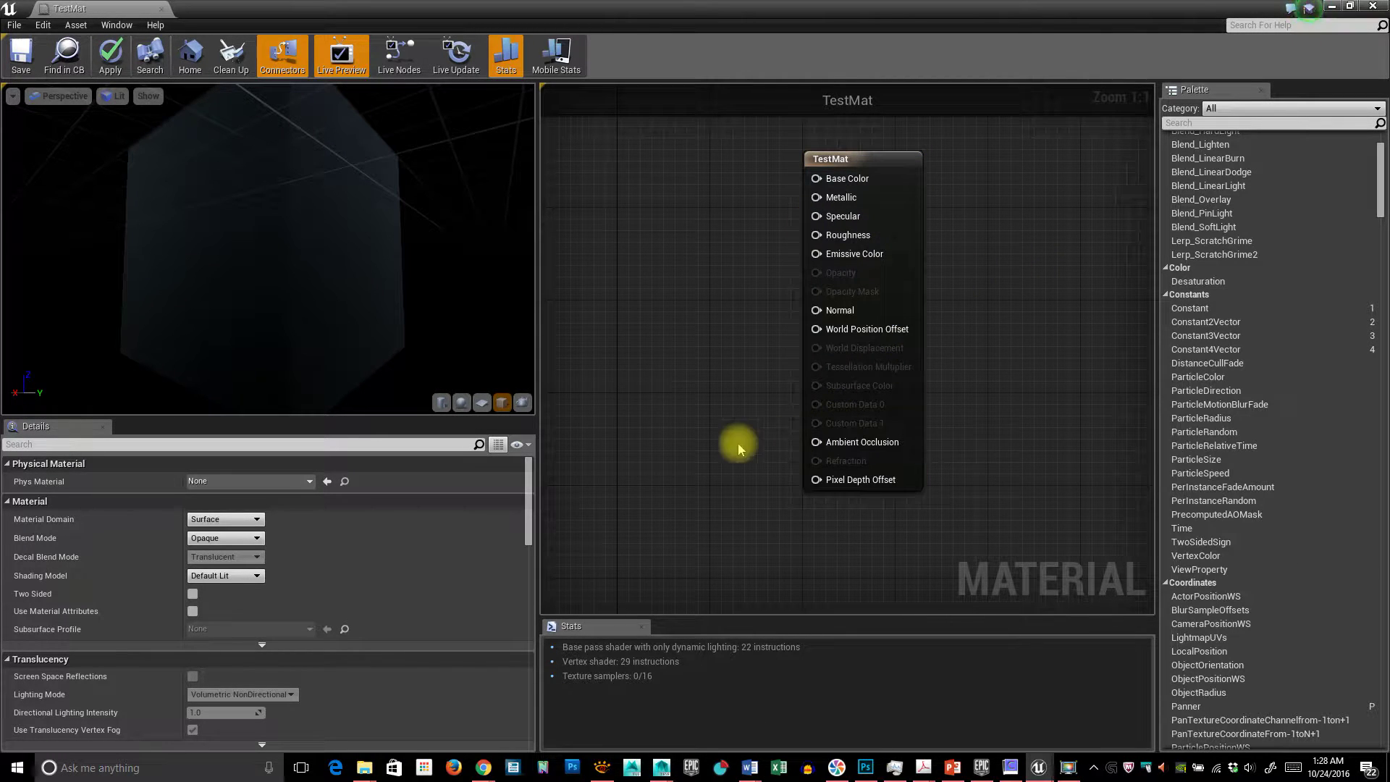
Switch the material preview mesh from the cube to the sphere
mouse_move(522, 351)
left_mouse_down()
mouse_move(492, 340)
mouse_move(521, 350)
left_mouse_up()
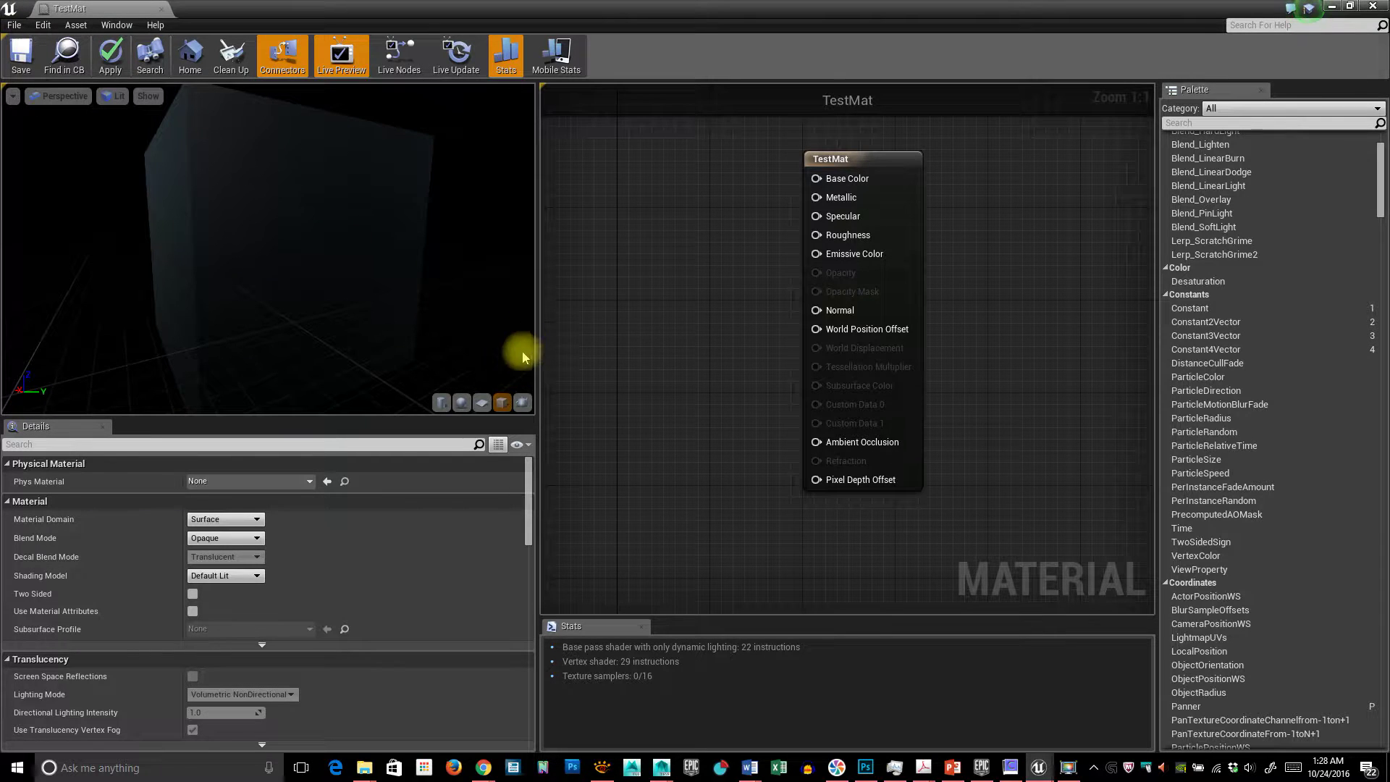
left_click(462, 402)
left_click_drag(305, 297, 512, 320)
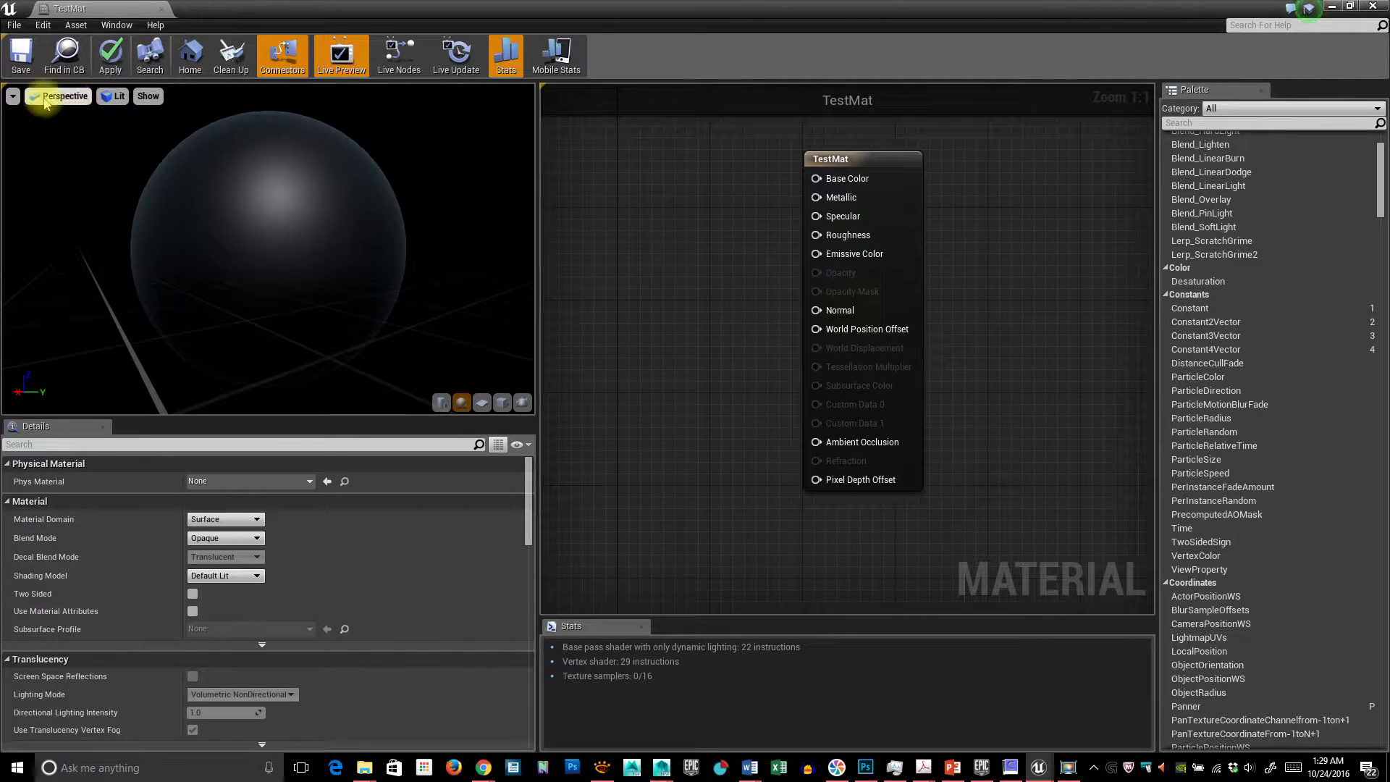
Review the preview viewport's options without changing them and inspect the sphere from different angles
left_click(12, 96)
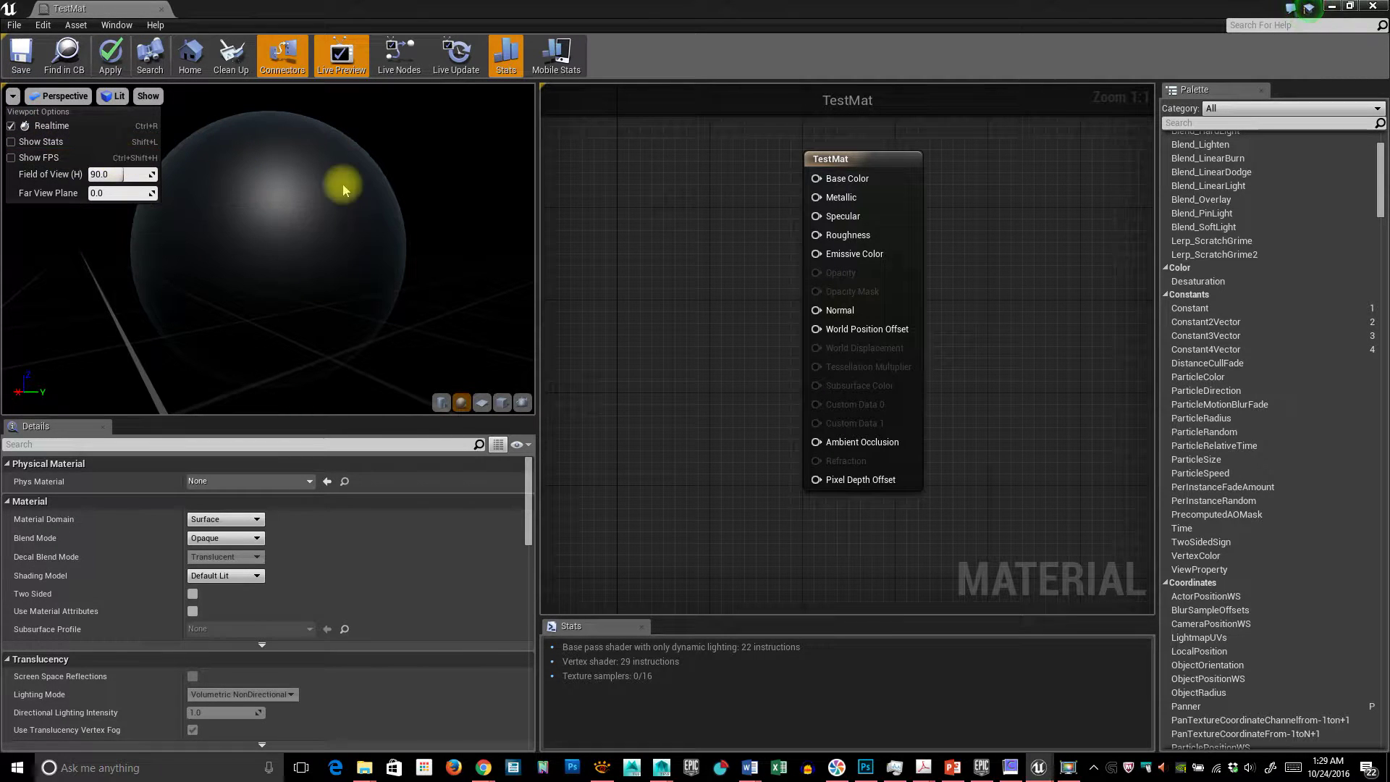
left_click(341, 145)
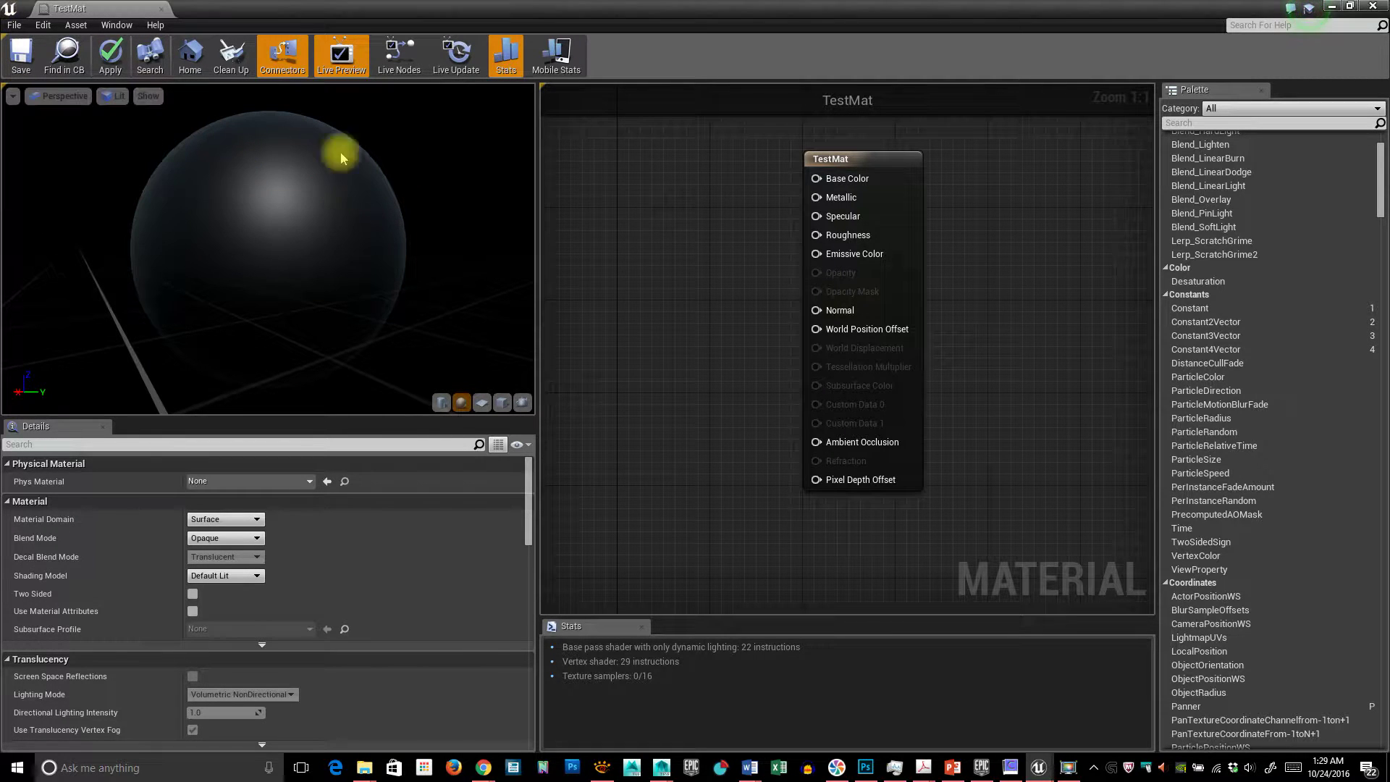
left_click(12, 97)
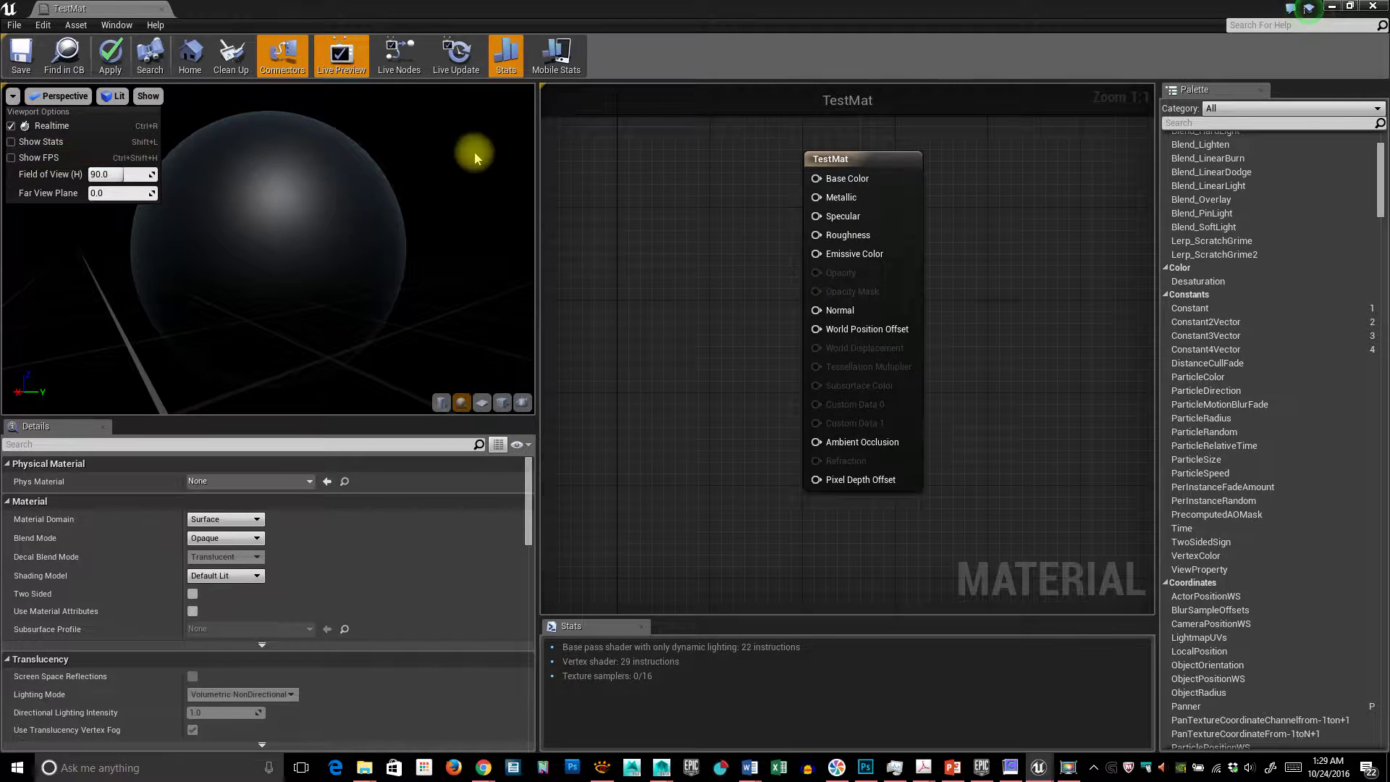
left_click_drag(366, 224, 365, 145)
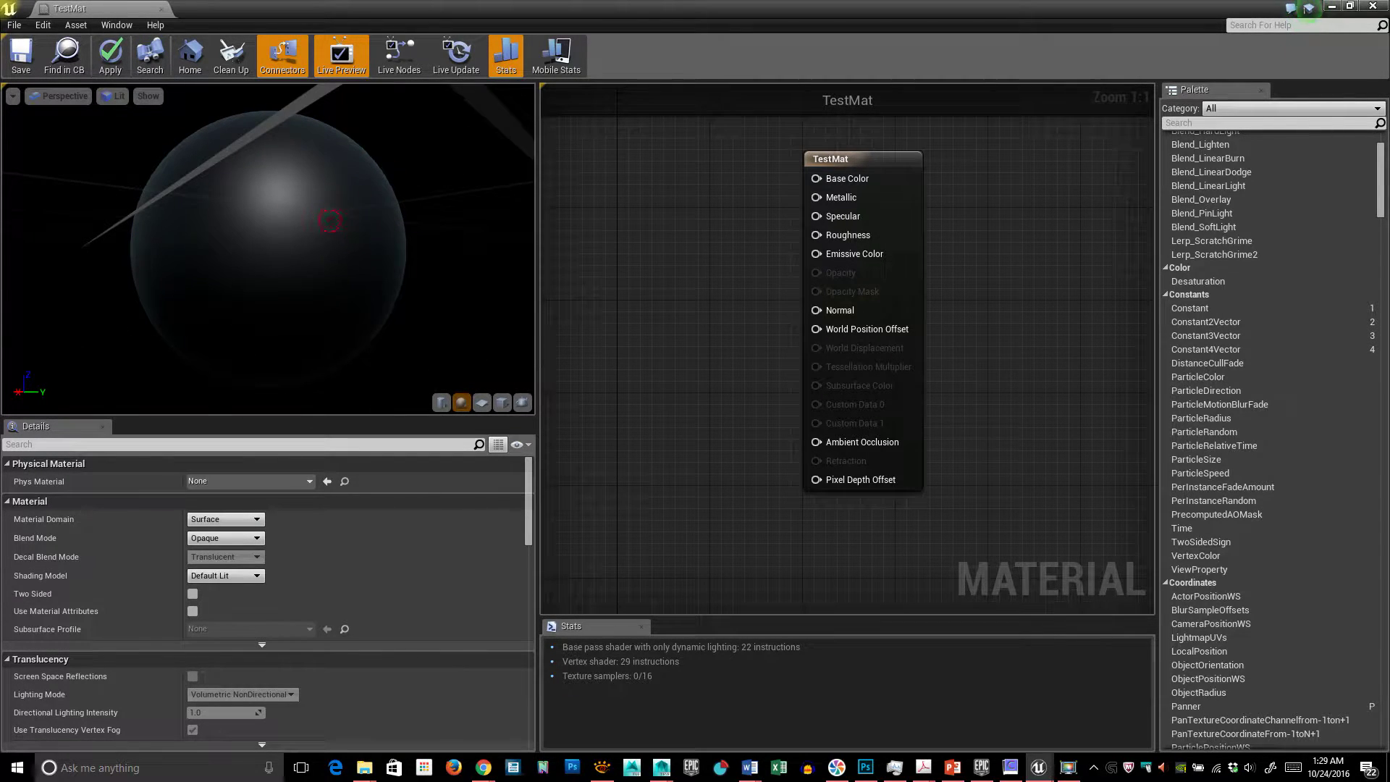
left_click_drag(365, 223, 336, 261)
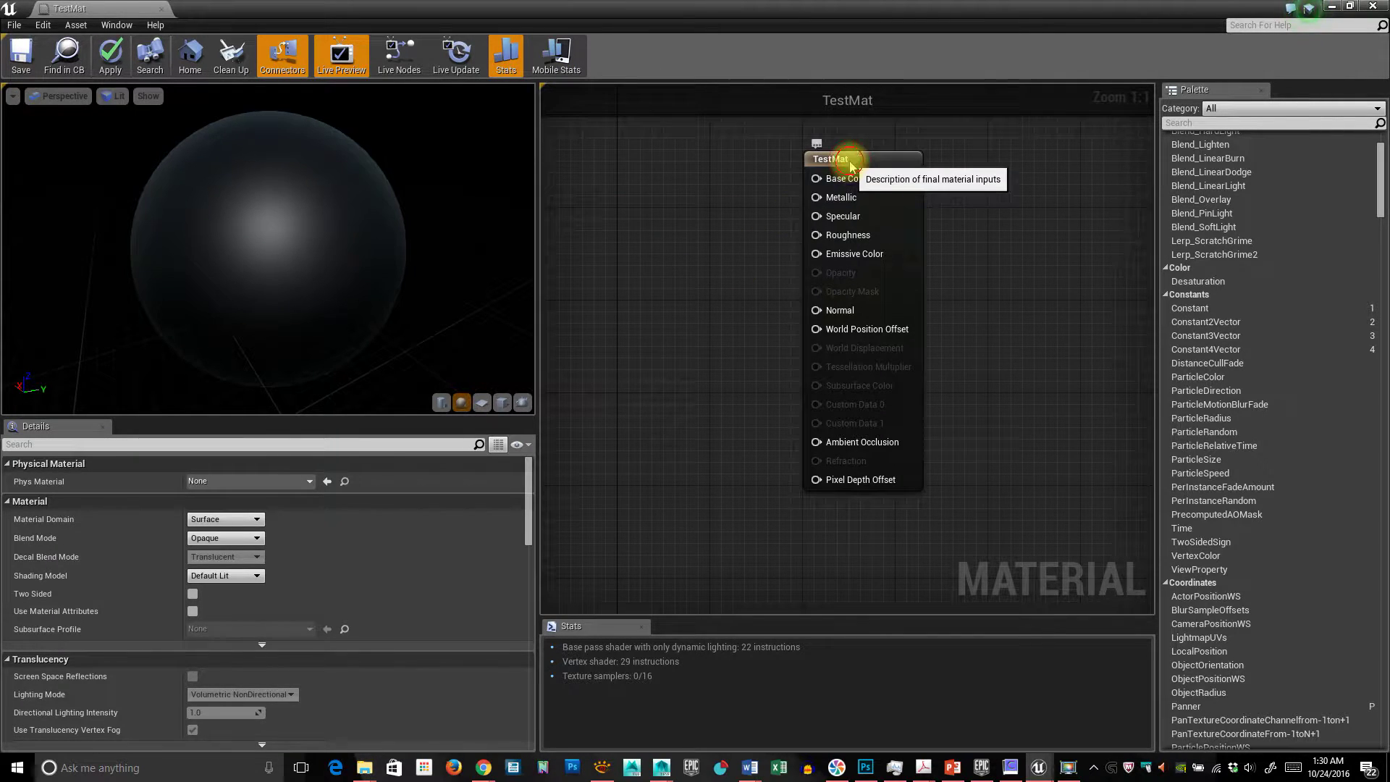
Move the TestMat result node aside to free graph space for input nodes, and deselect it
left_click_drag(855, 164, 960, 175)
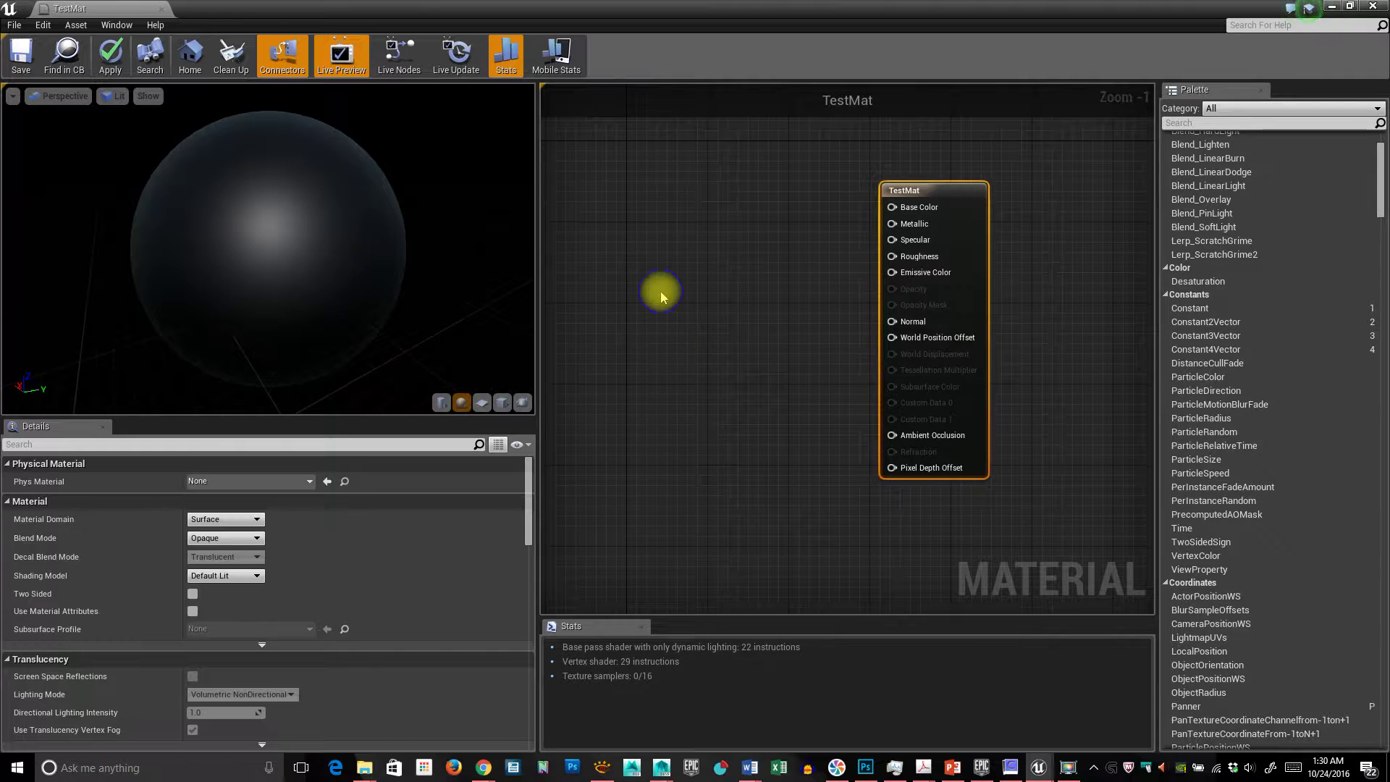
scroll(661, 298, "down", 1)
right_click_drag(661, 298, 748, 305)
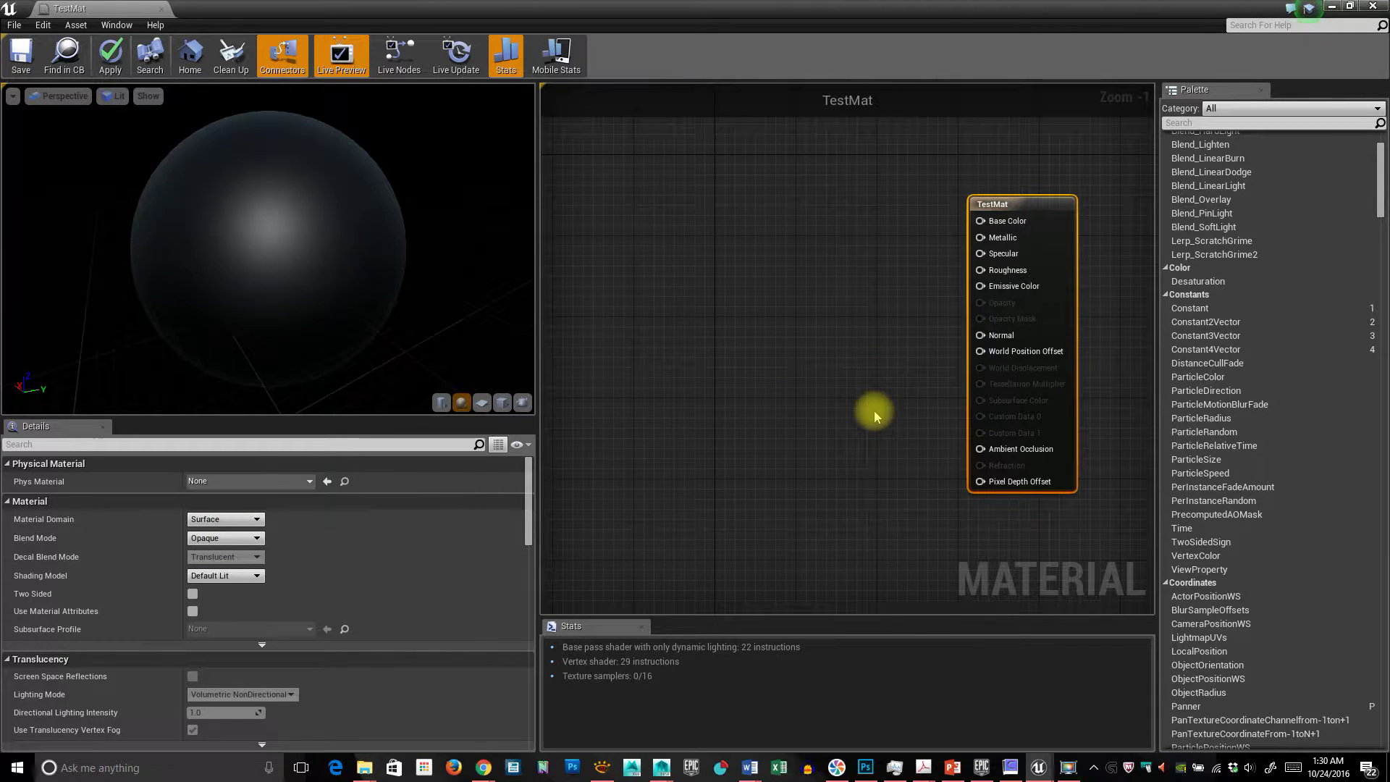
left_click(782, 362)
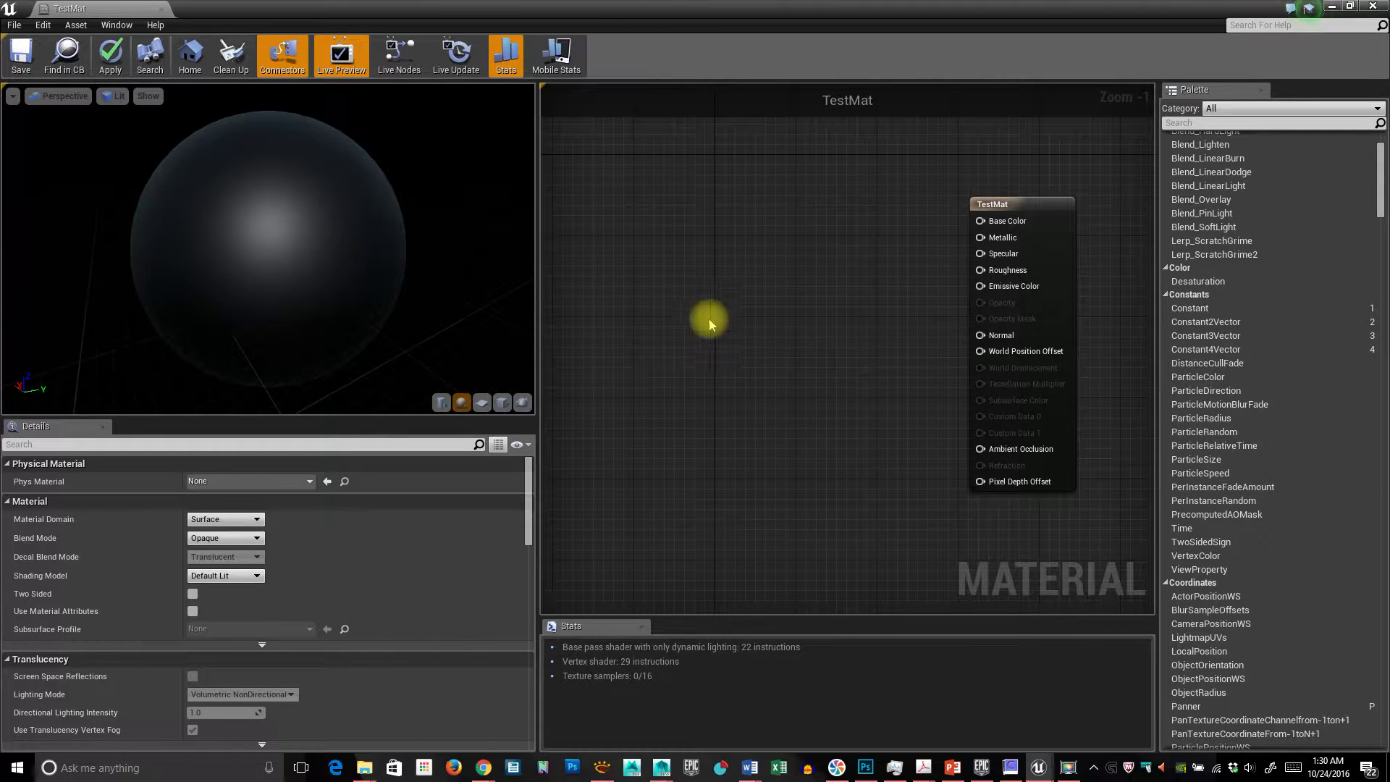
Add a Constant3Vector node to the graph and place it beside the TestMat result node, level with Base Color
right_click(724, 253)
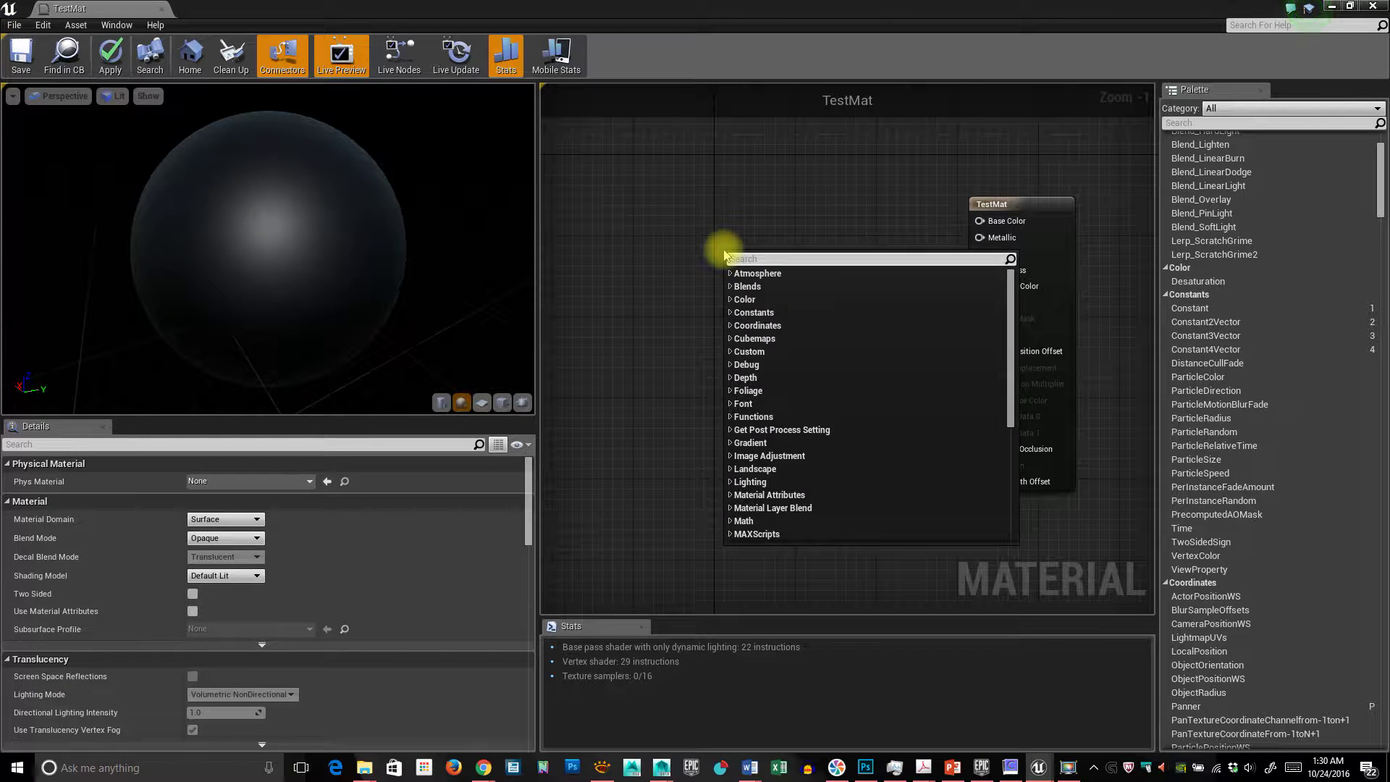
left_click(728, 196)
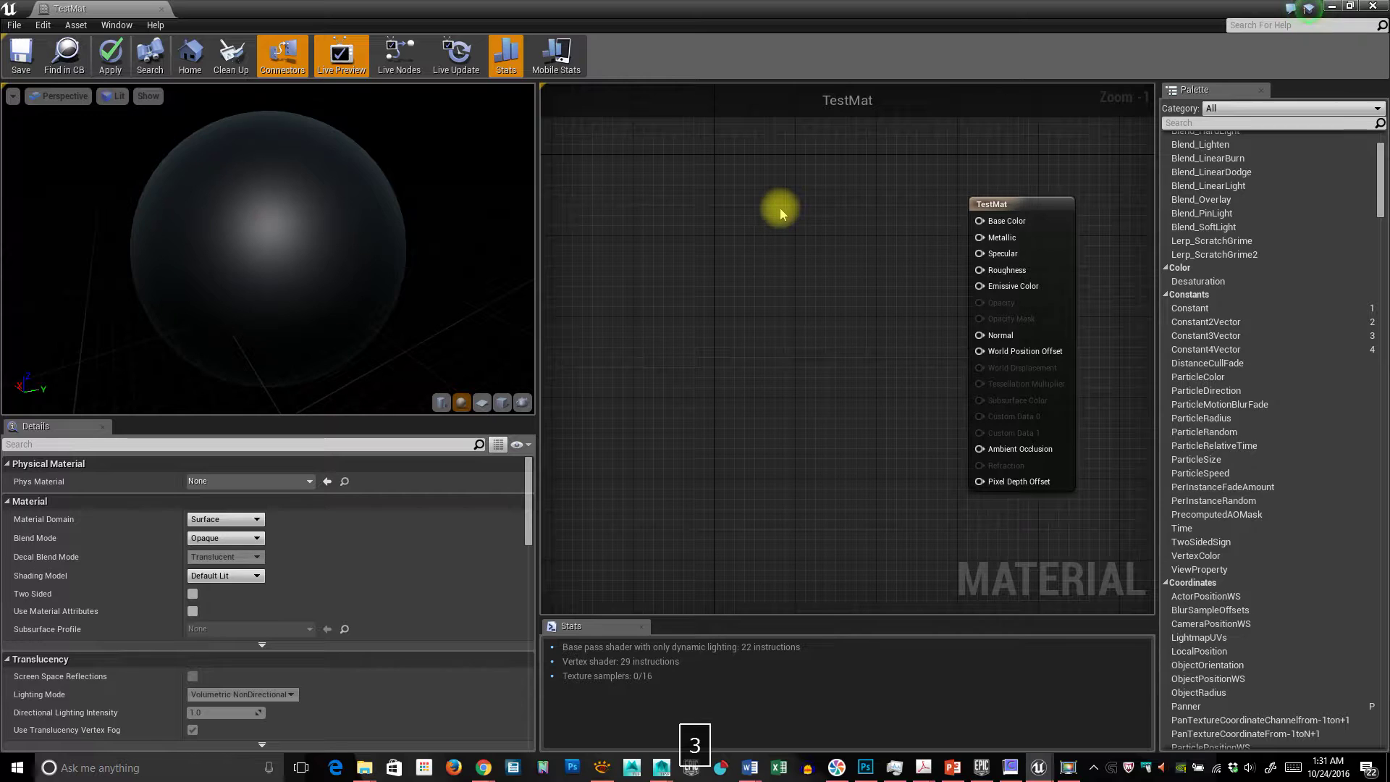
left_click(780, 266)
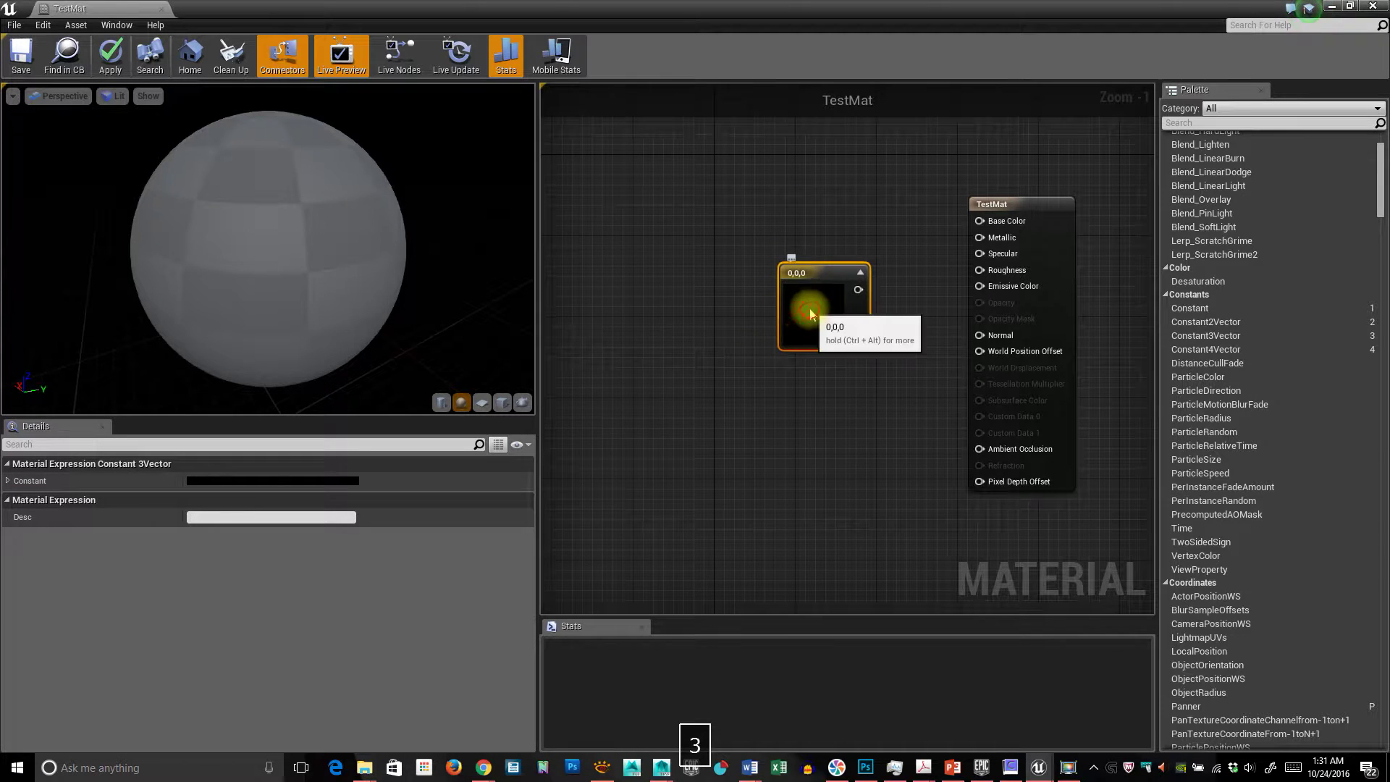
left_click_drag(810, 313, 765, 244)
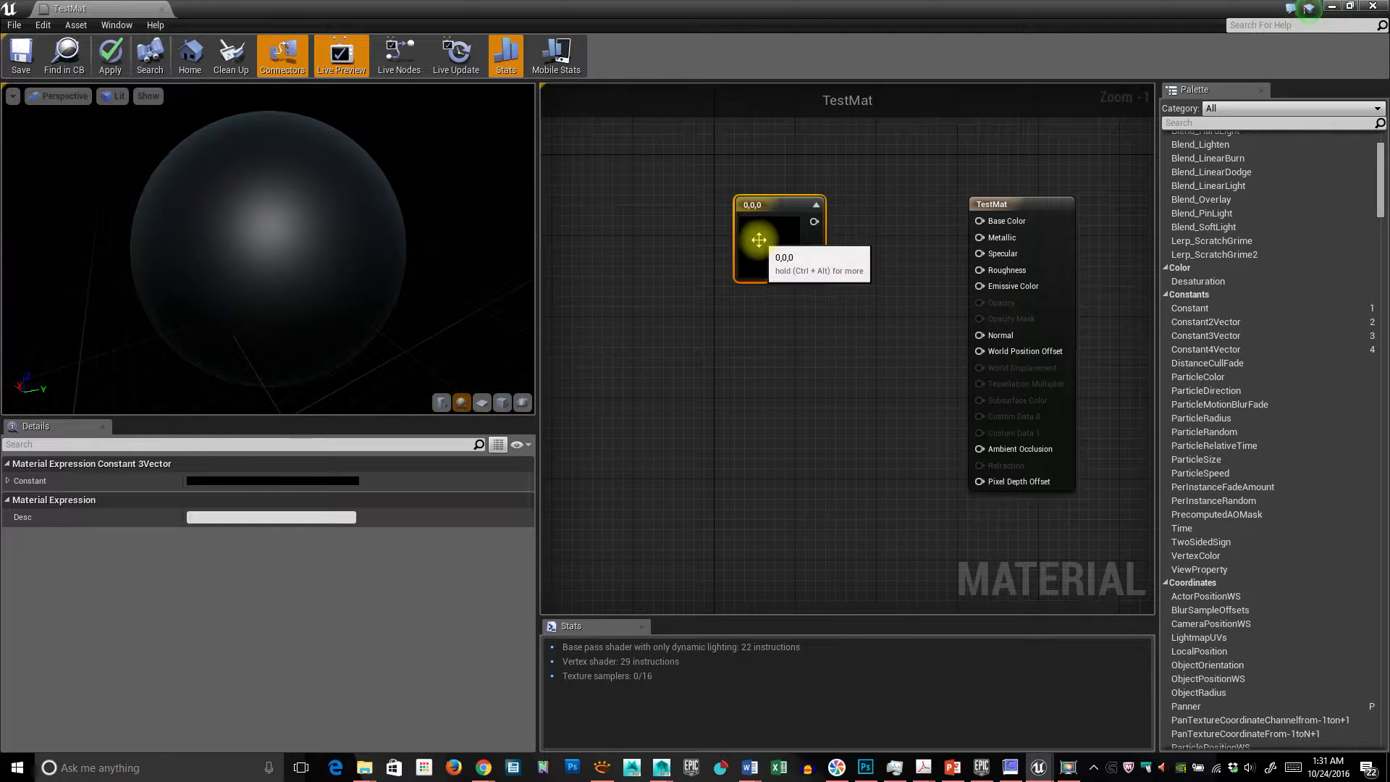
Set the Constant3Vector colour to pink with R 0.535, G 0.069, B 0.155 and connect its output to TestMat's Base Color
left_click(288, 480)
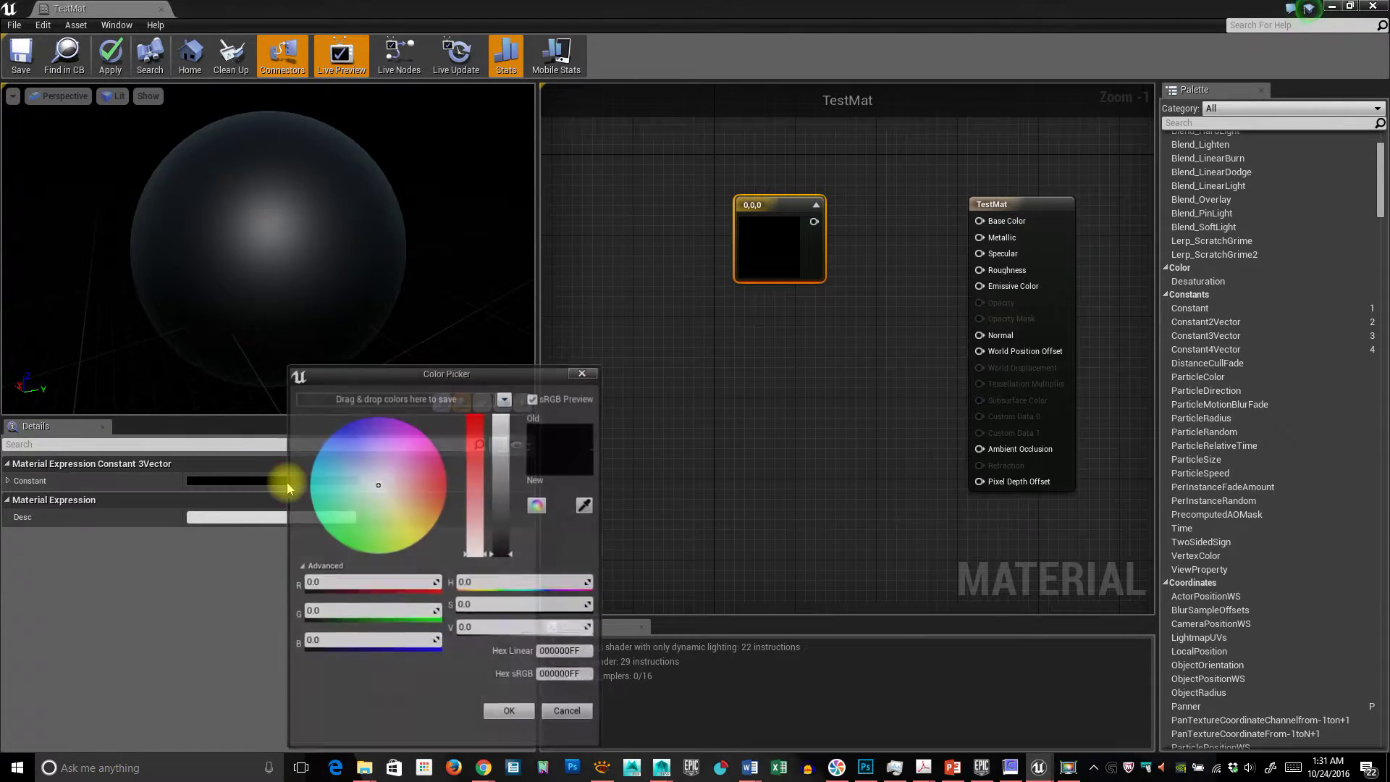
left_click(439, 475)
left_click_drag(502, 435, 502, 482)
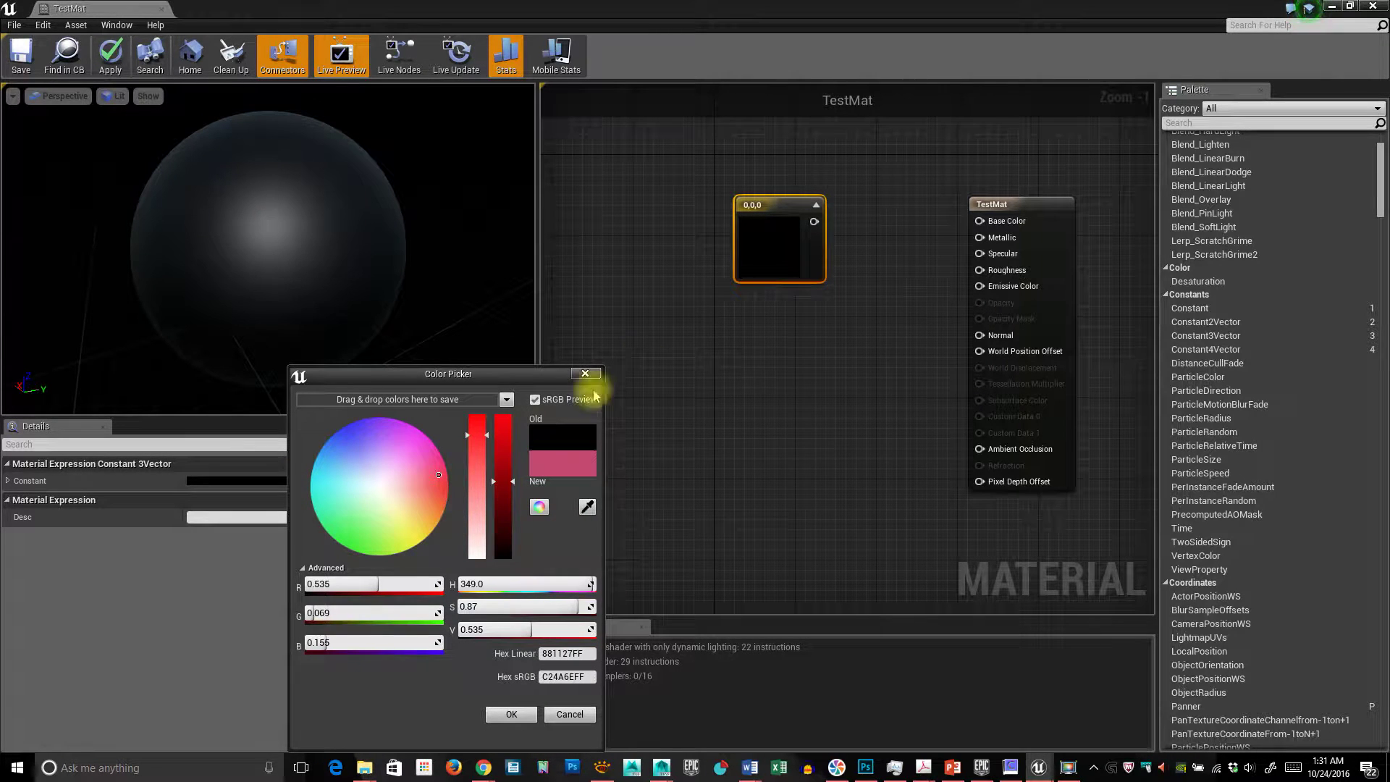
left_click(511, 714)
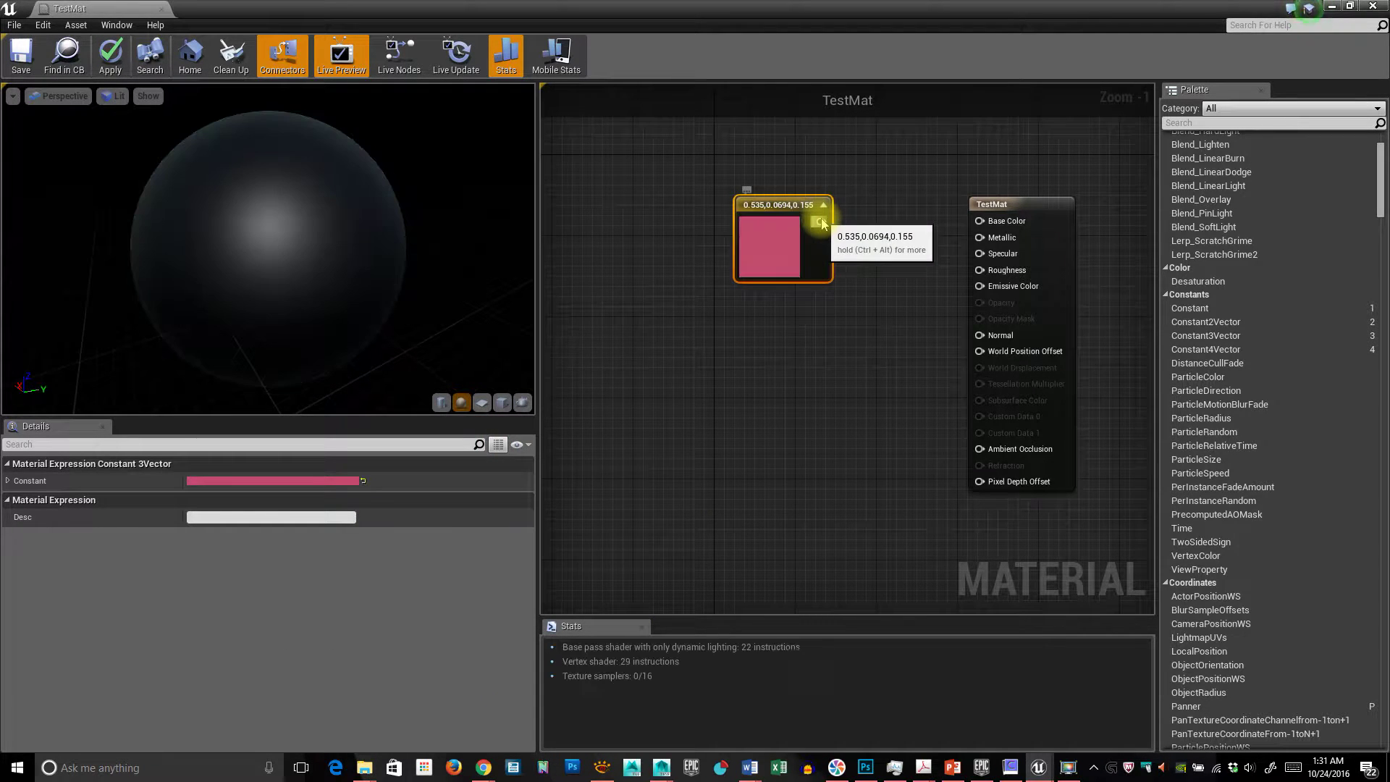
left_click_drag(984, 235, 983, 221)
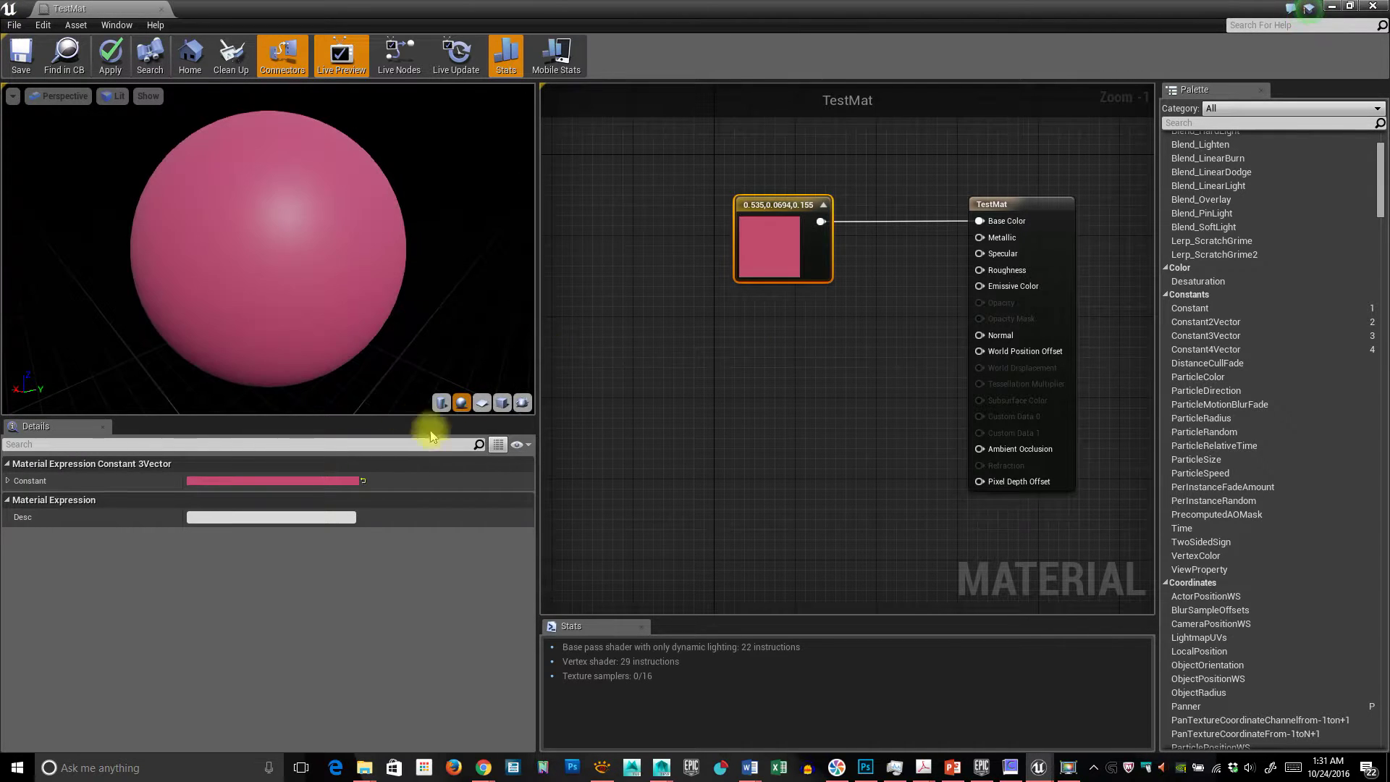
Change the Base Color vector to dark red with R 0.295, G 0, B 0, move its node higher in the graph and expand its channels
left_click(336, 481)
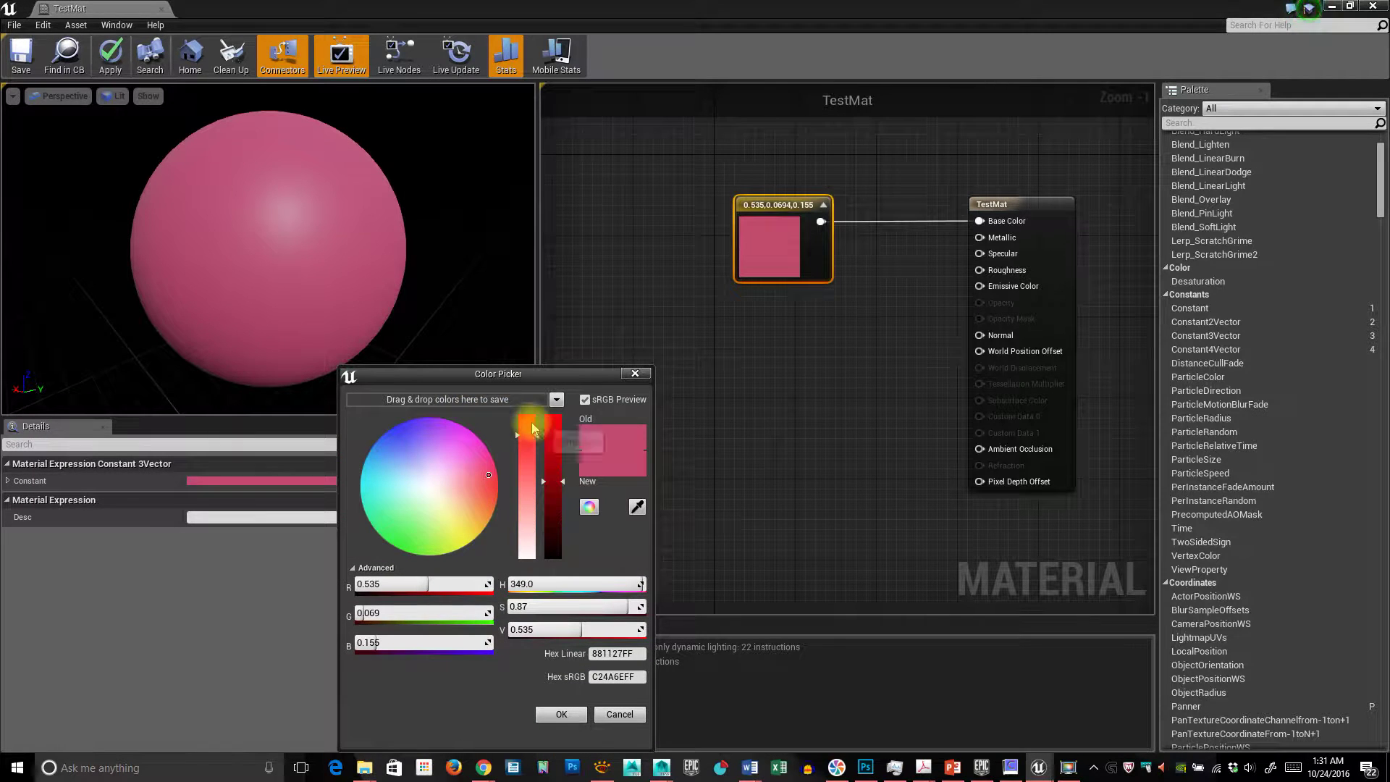
left_click_drag(534, 431, 537, 399)
mouse_move(553, 481)
left_mouse_down()
mouse_move(557, 516)
mouse_move(507, 487)
left_mouse_up()
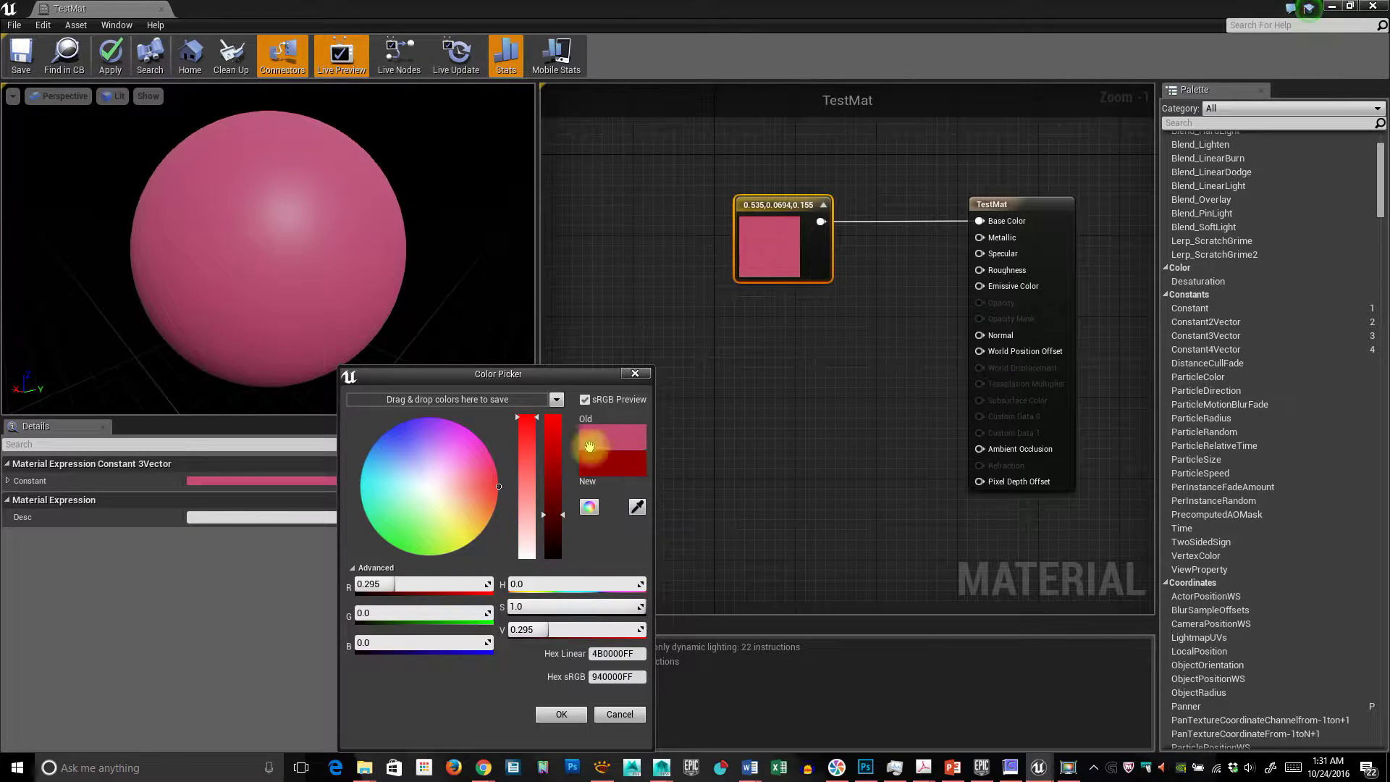
left_click(561, 715)
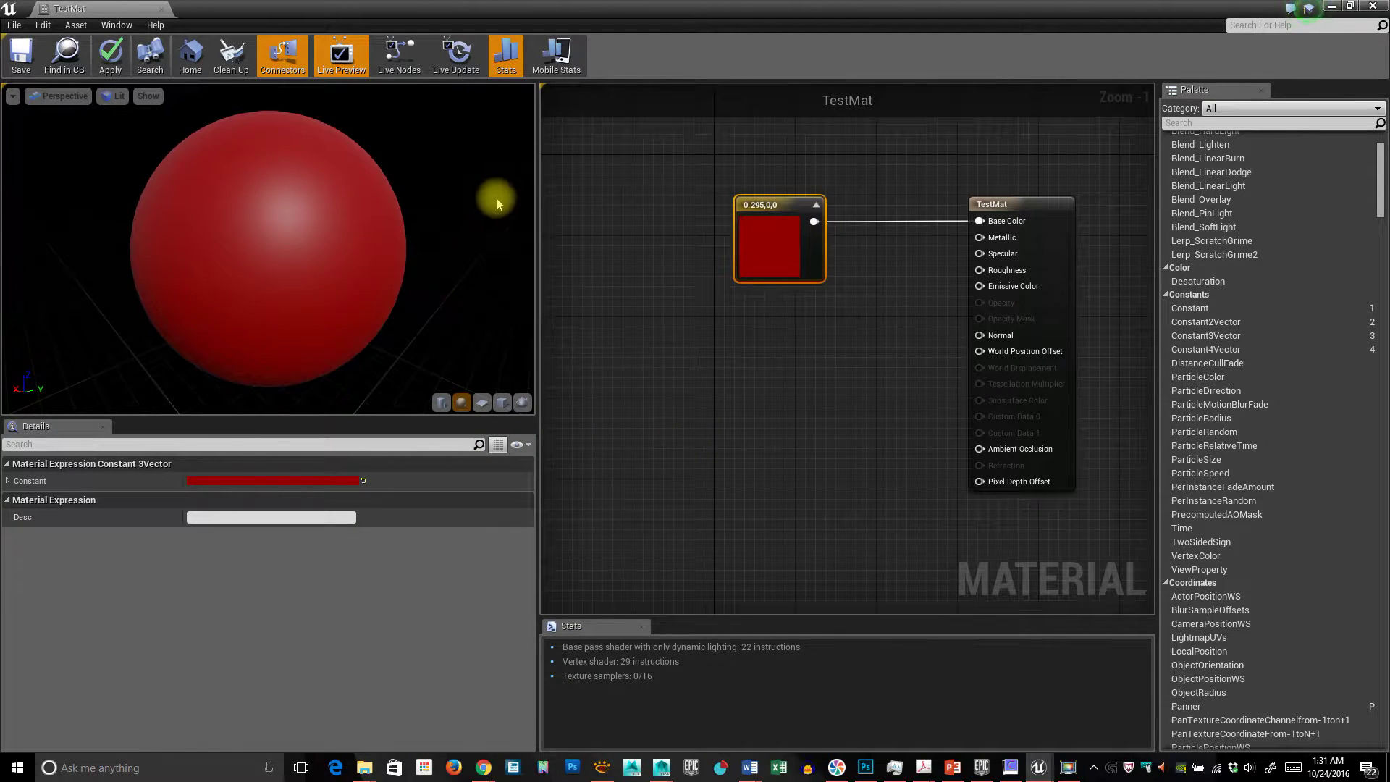
left_click_drag(780, 228, 770, 168)
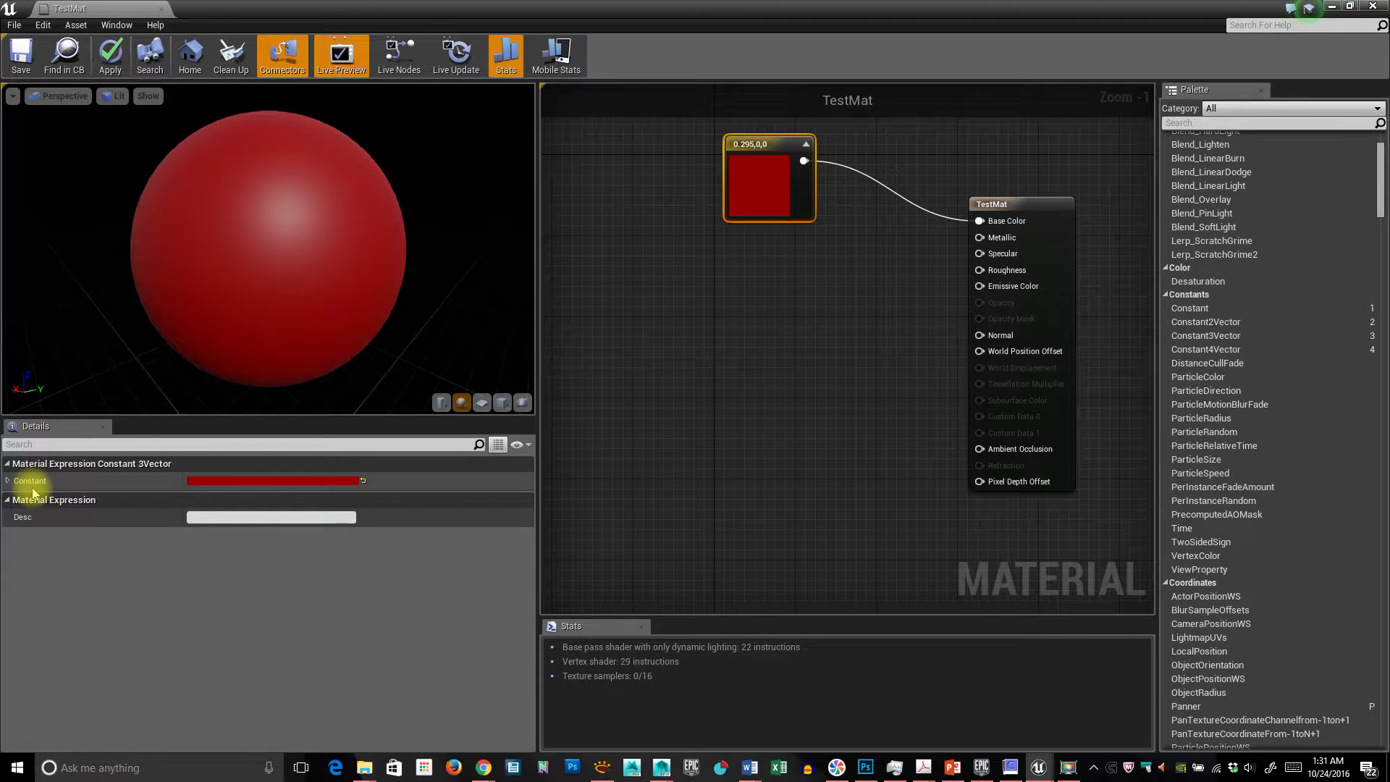
left_click(8, 482)
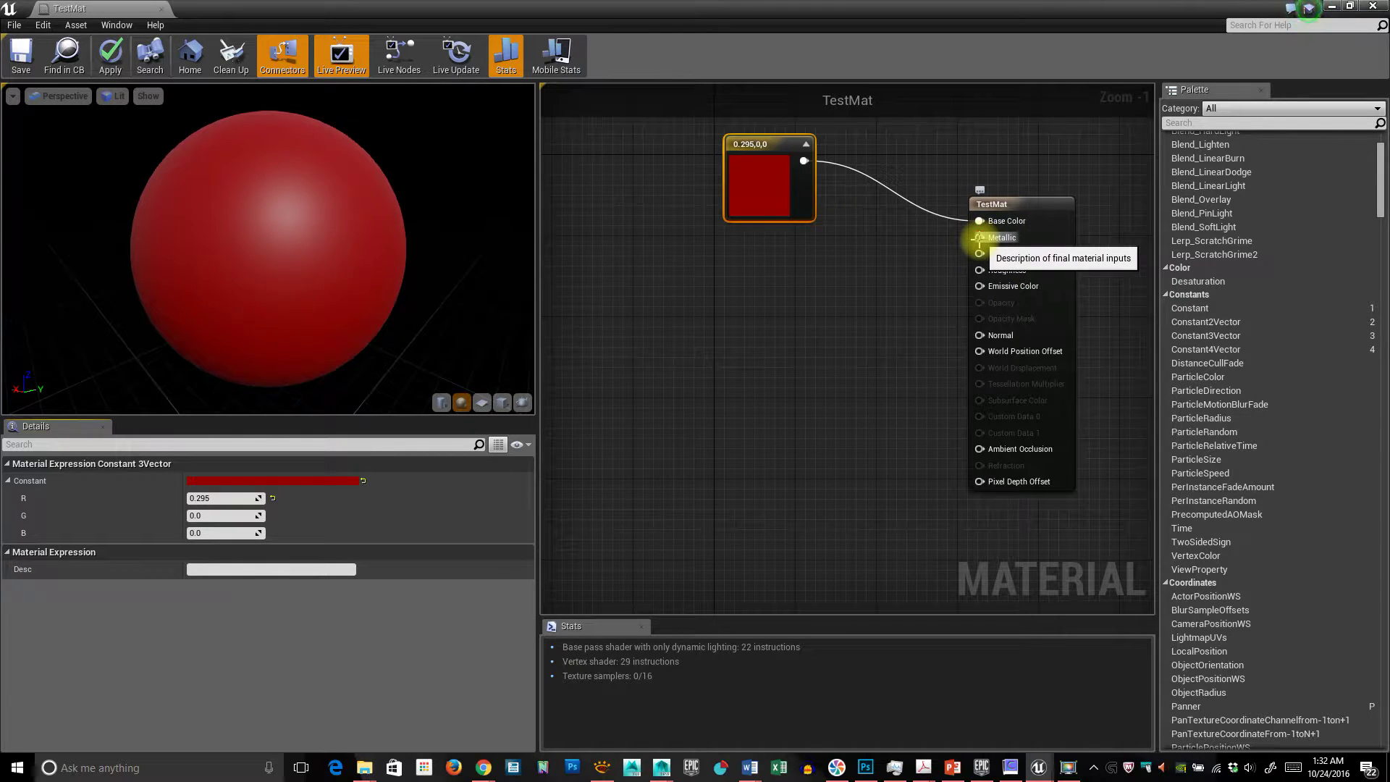
left_click_drag(979, 238, 796, 346)
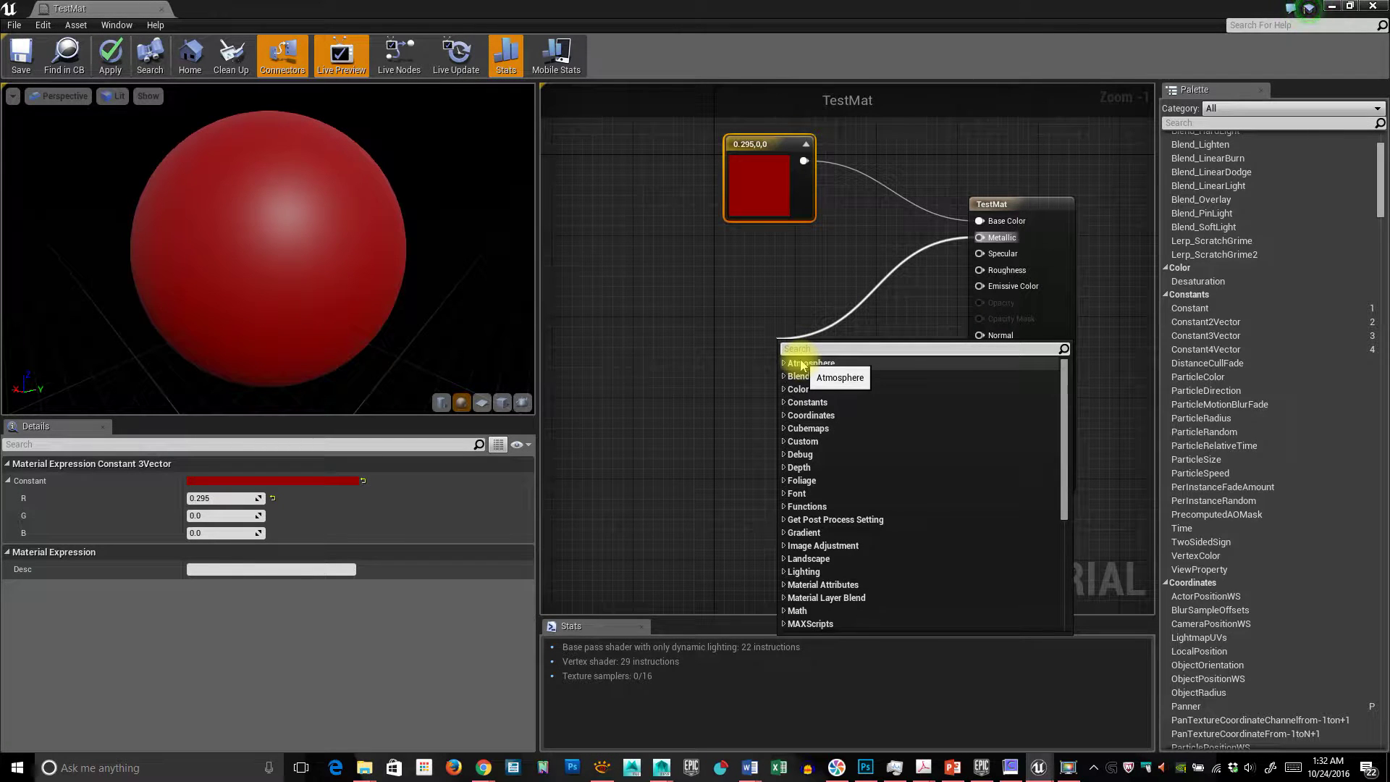
type("con")
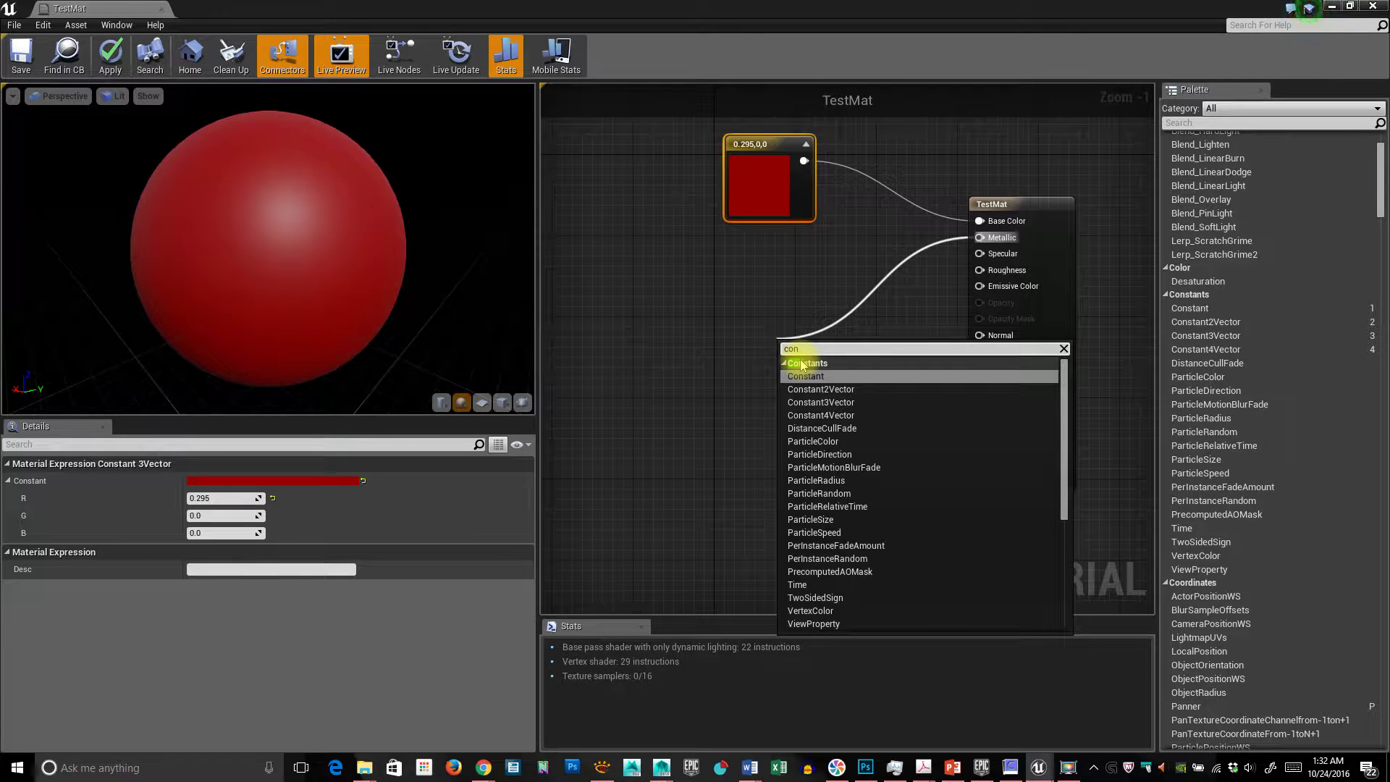
left_click(842, 404)
left_click_drag(836, 396, 788, 327)
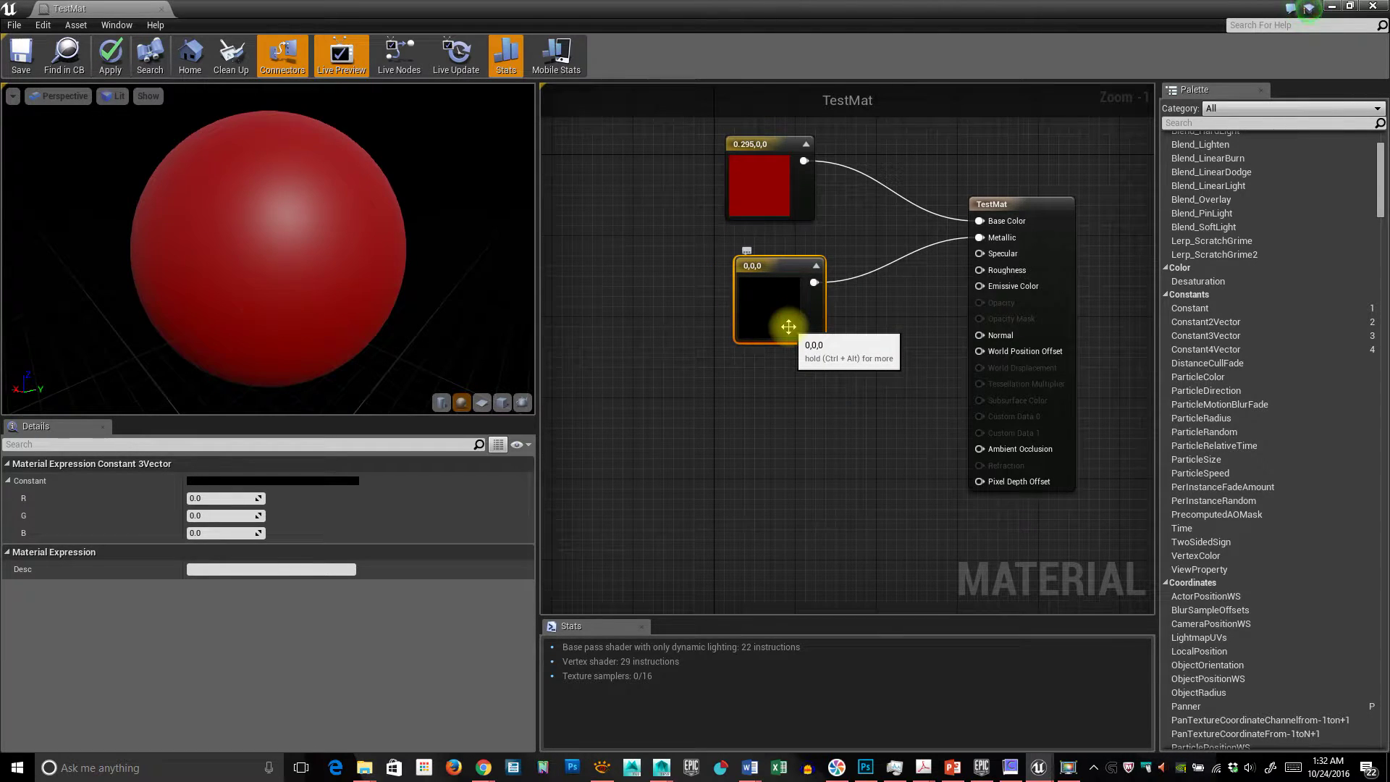
key("Delete")
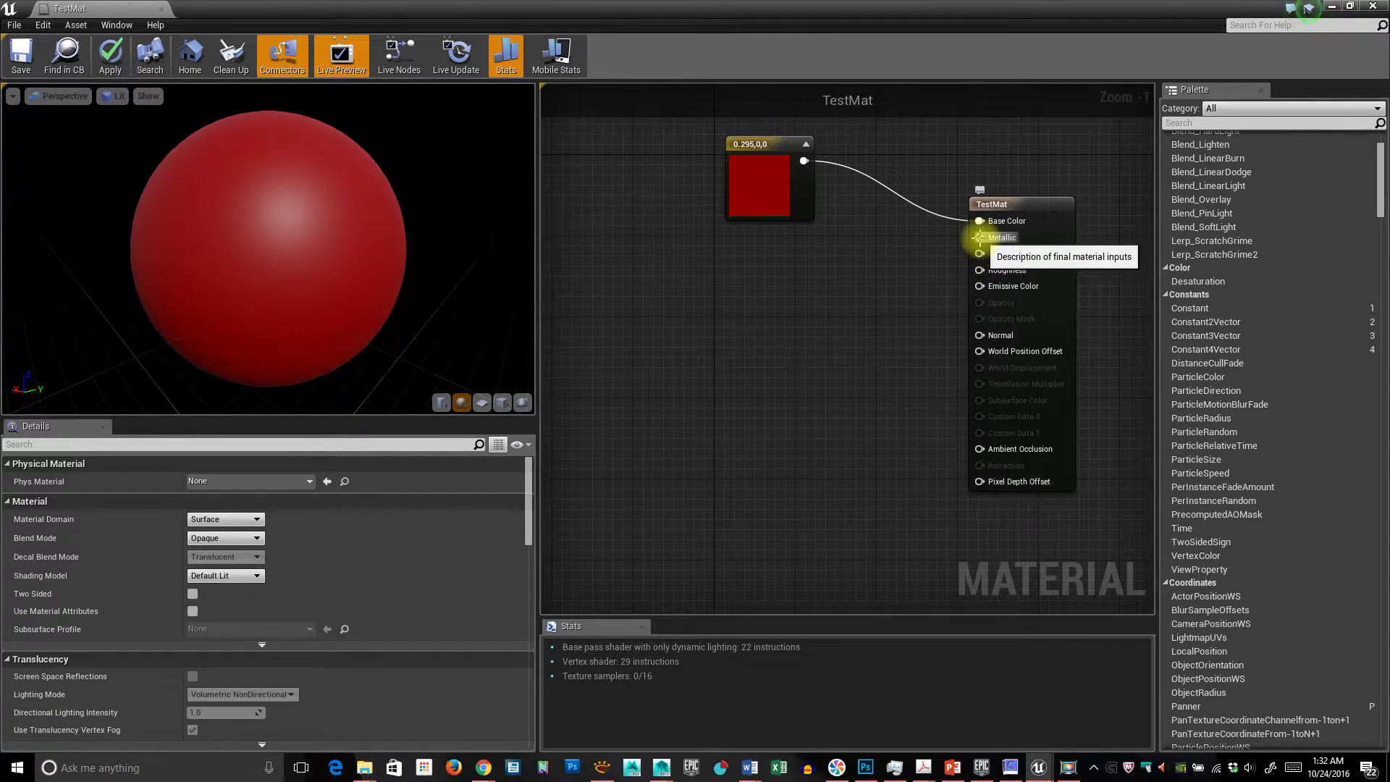
Create a single-value Constant node wired to TestMat's Metallic input, placed below the red colour node
left_click_drag(982, 238, 762, 299)
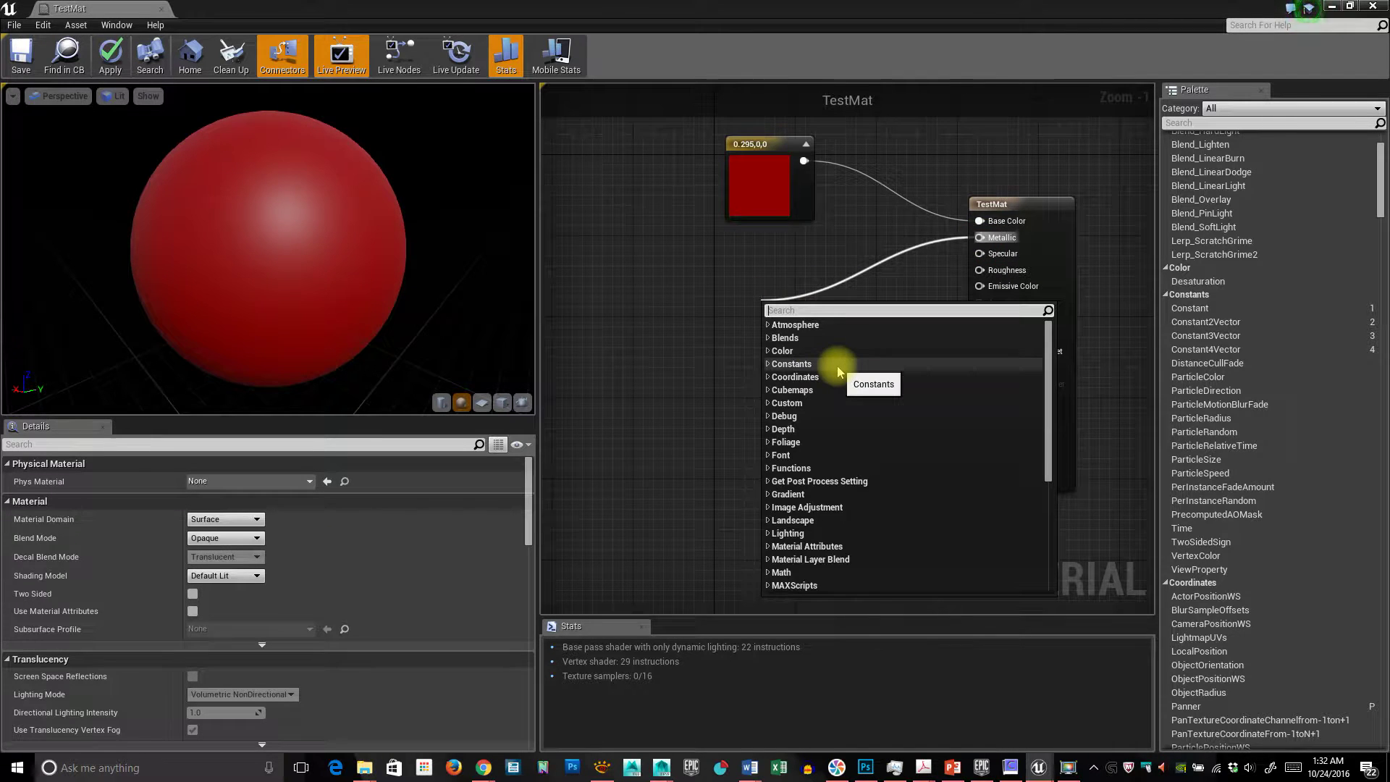
type("v")
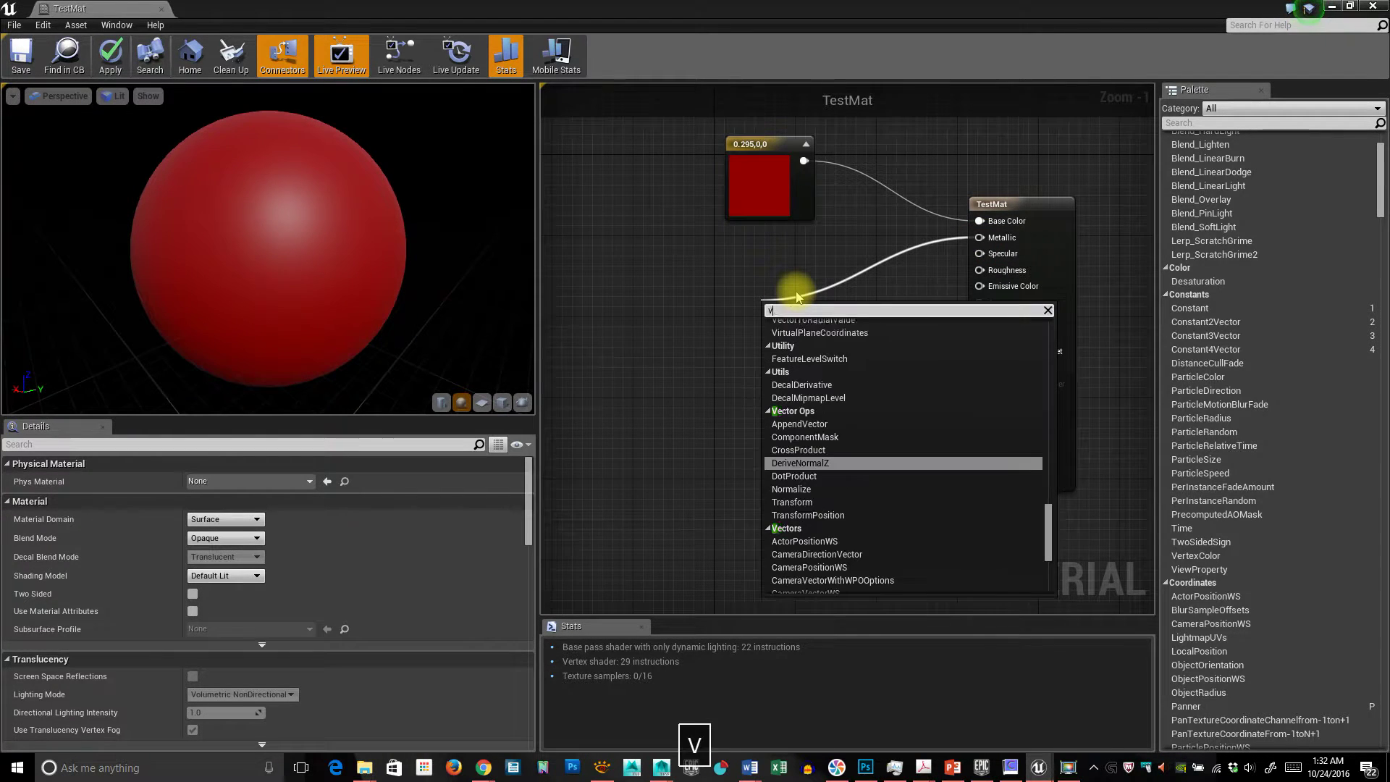
type("e")
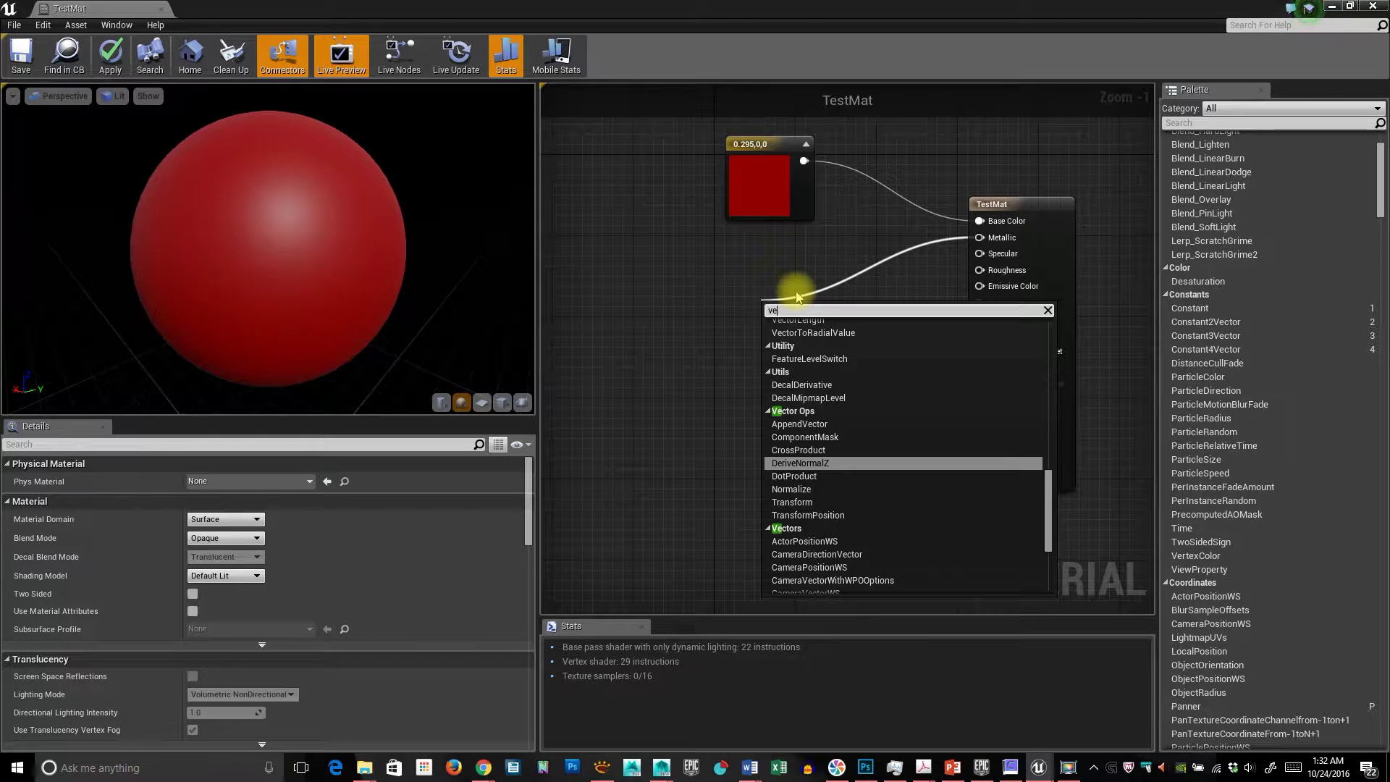
key("BackSpace")
key("BackSpace")
type("co")
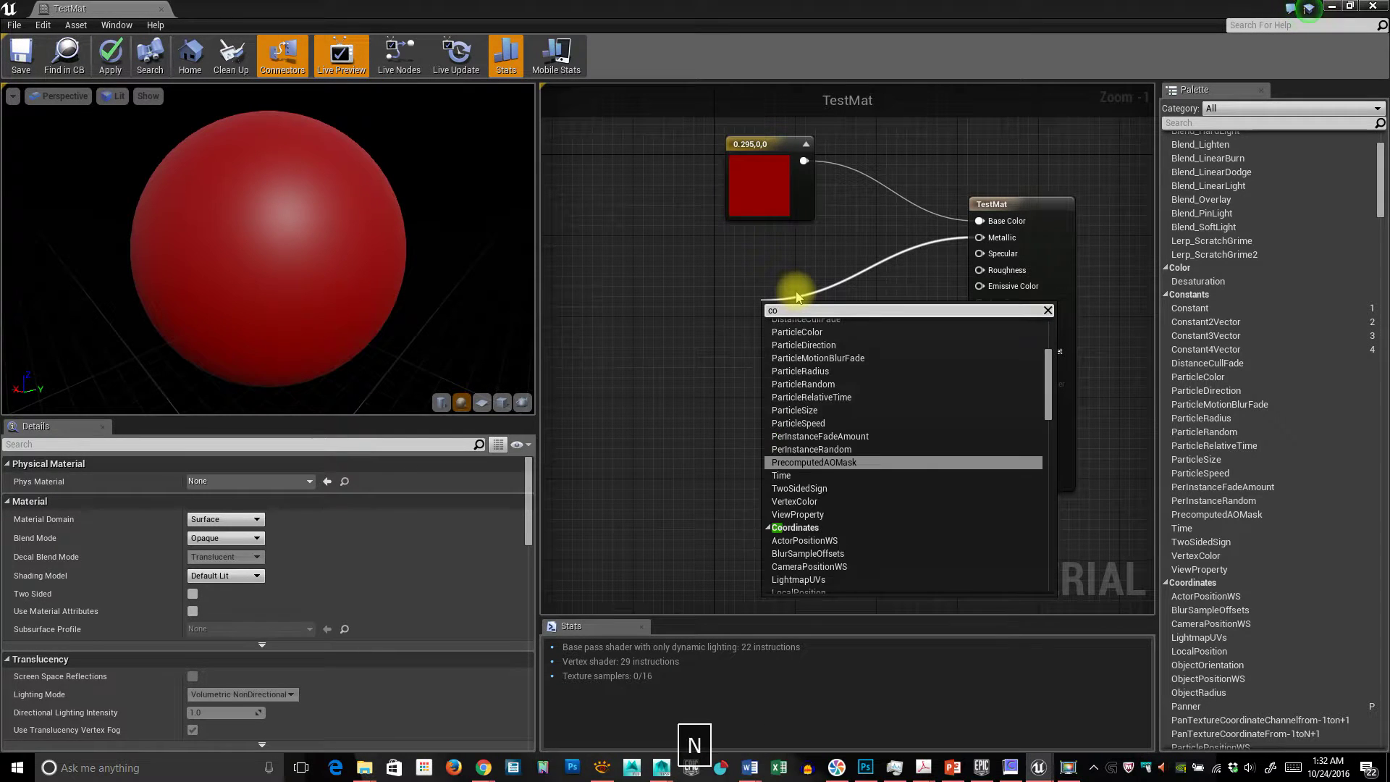
type("n")
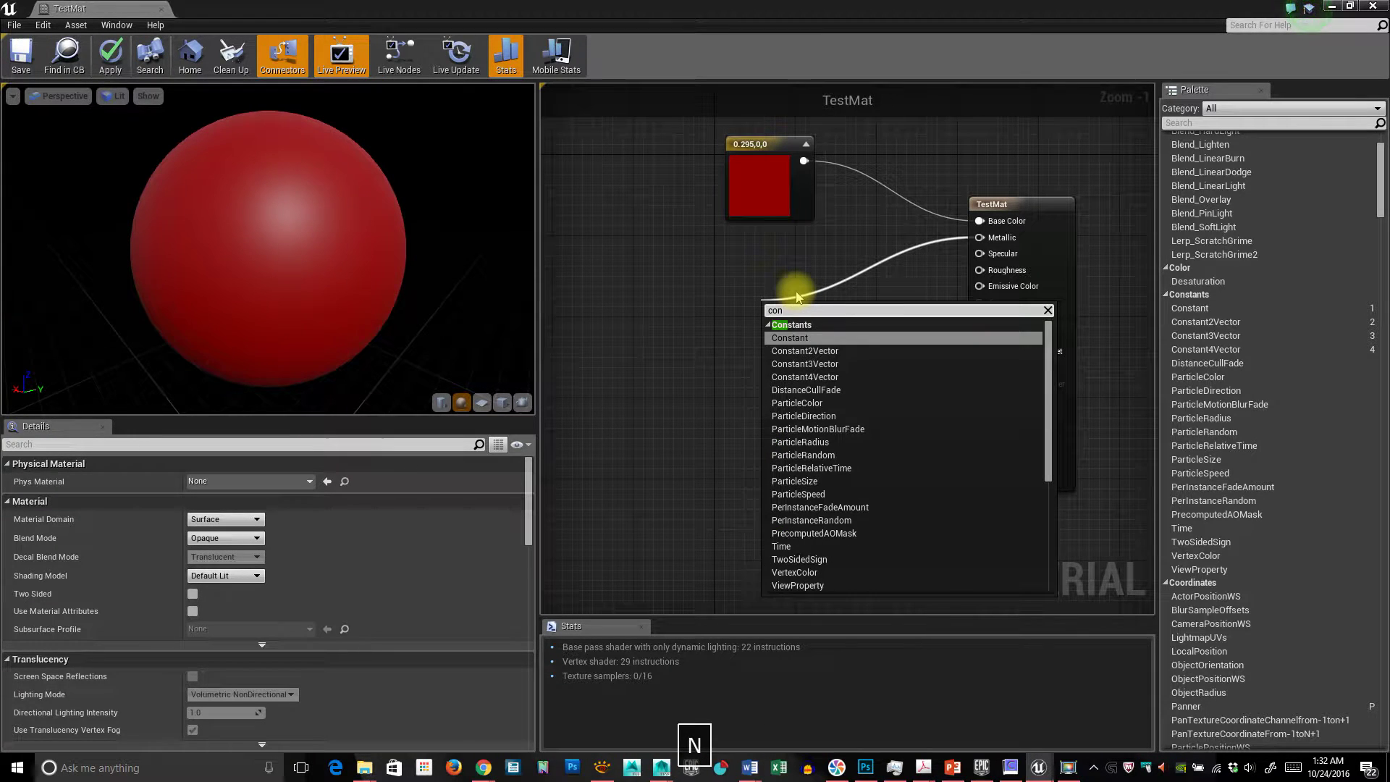
left_click(793, 338)
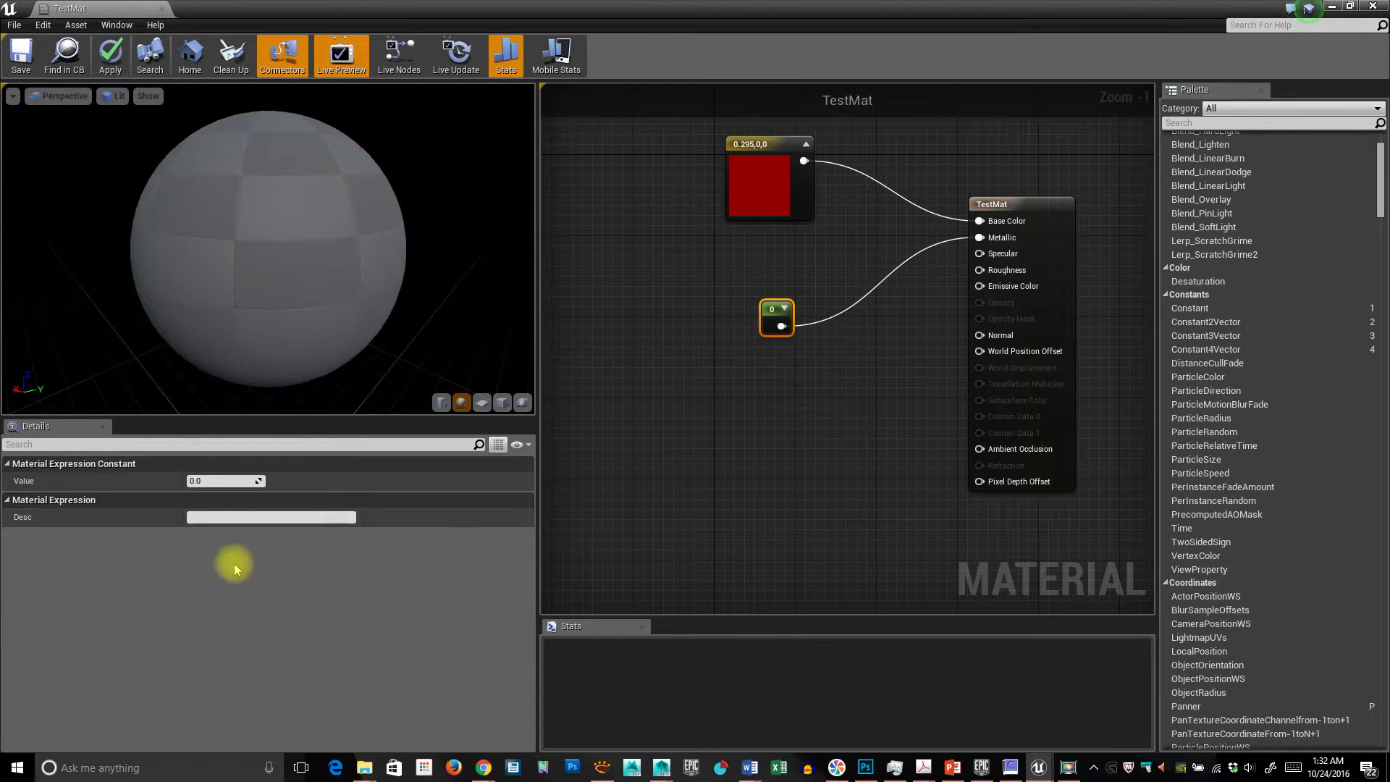
Try Metallic constant values of 0.87156, about -0.0275 and 0.027523, and then exactly 0
left_click_drag(201, 480, 216, 479)
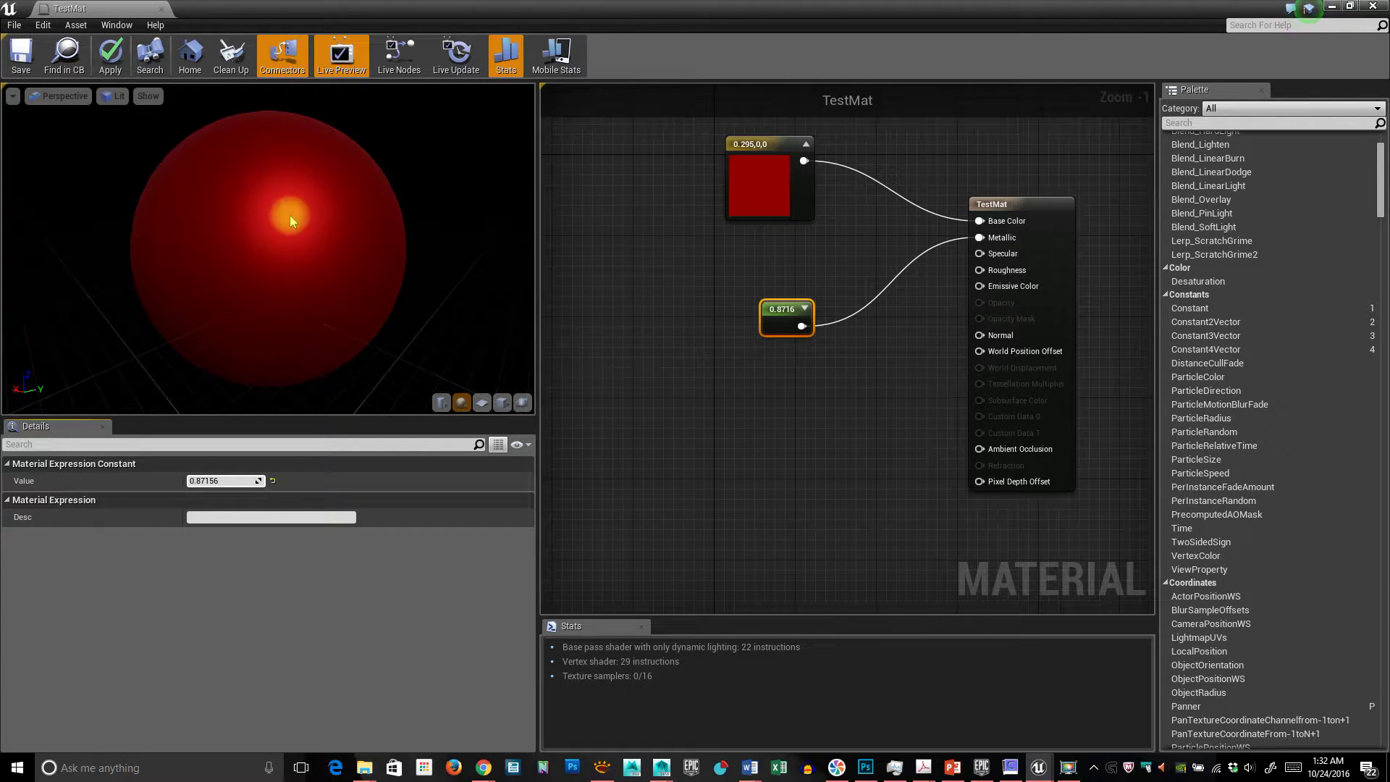
left_click_drag(218, 482, 196, 483)
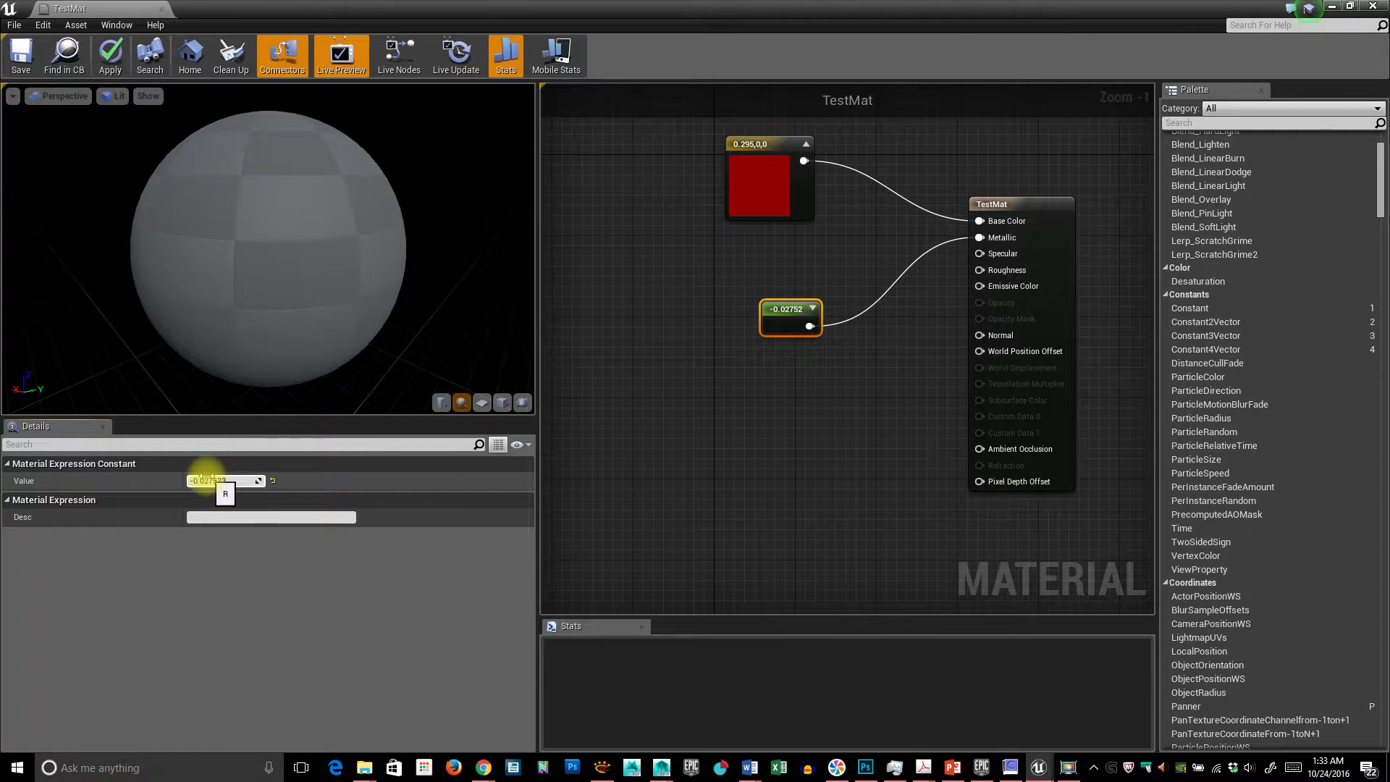
left_click_drag(213, 483, 211, 483)
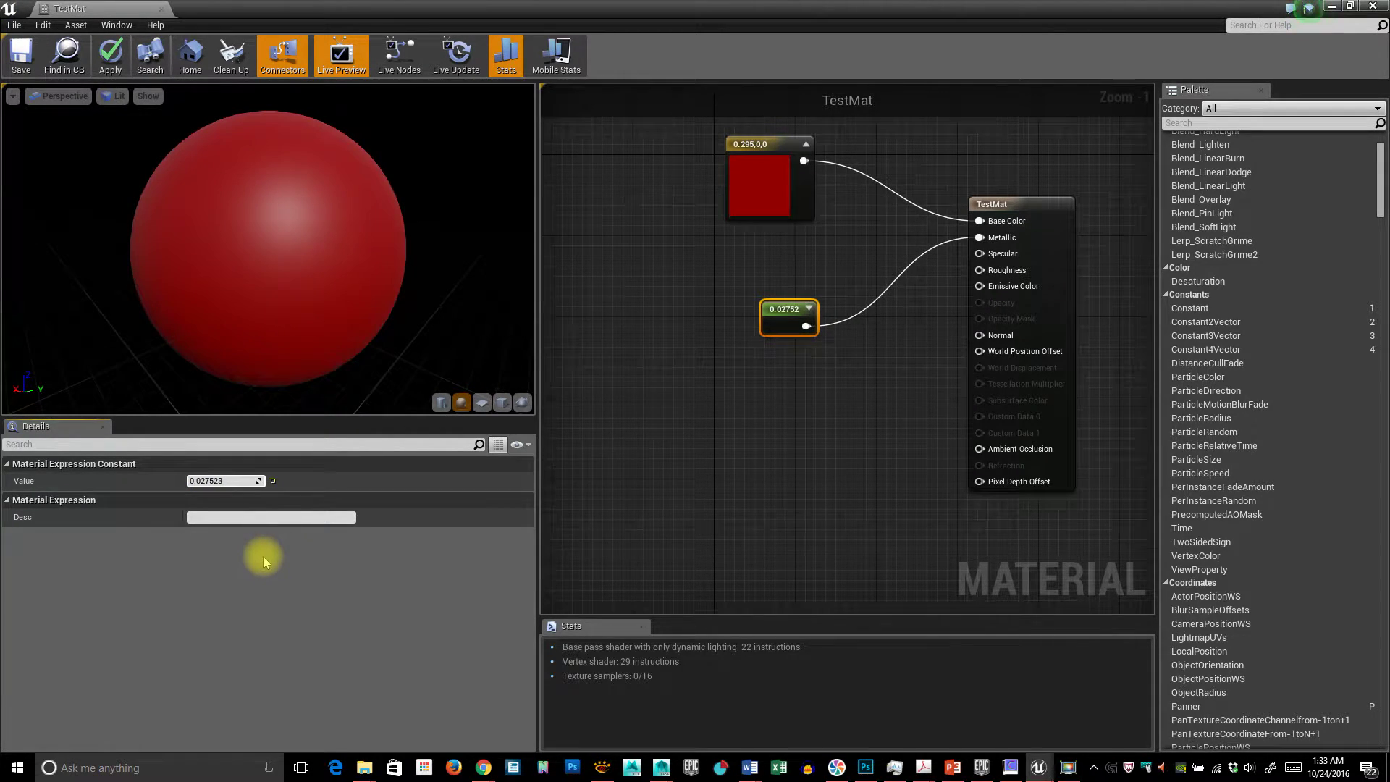
right_click(208, 480)
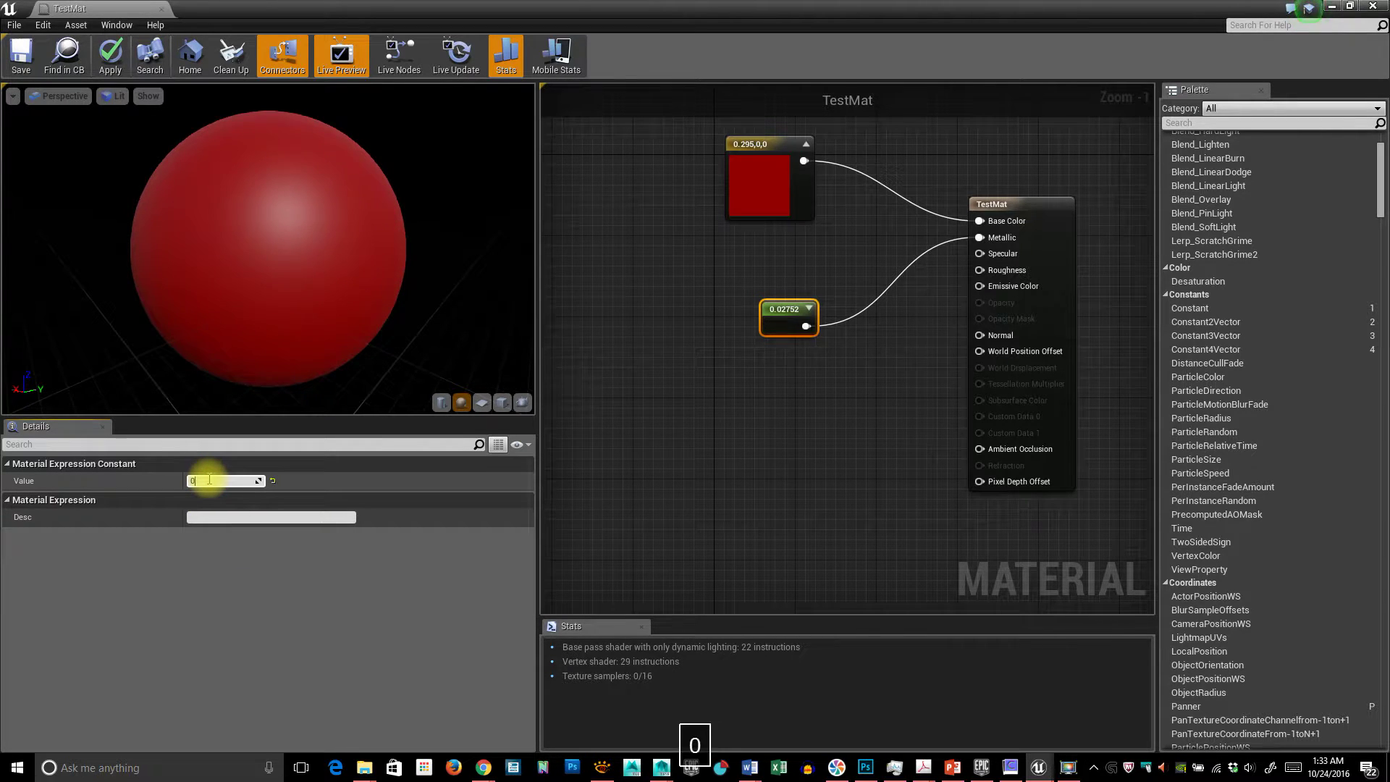
type("0")
key("Return")
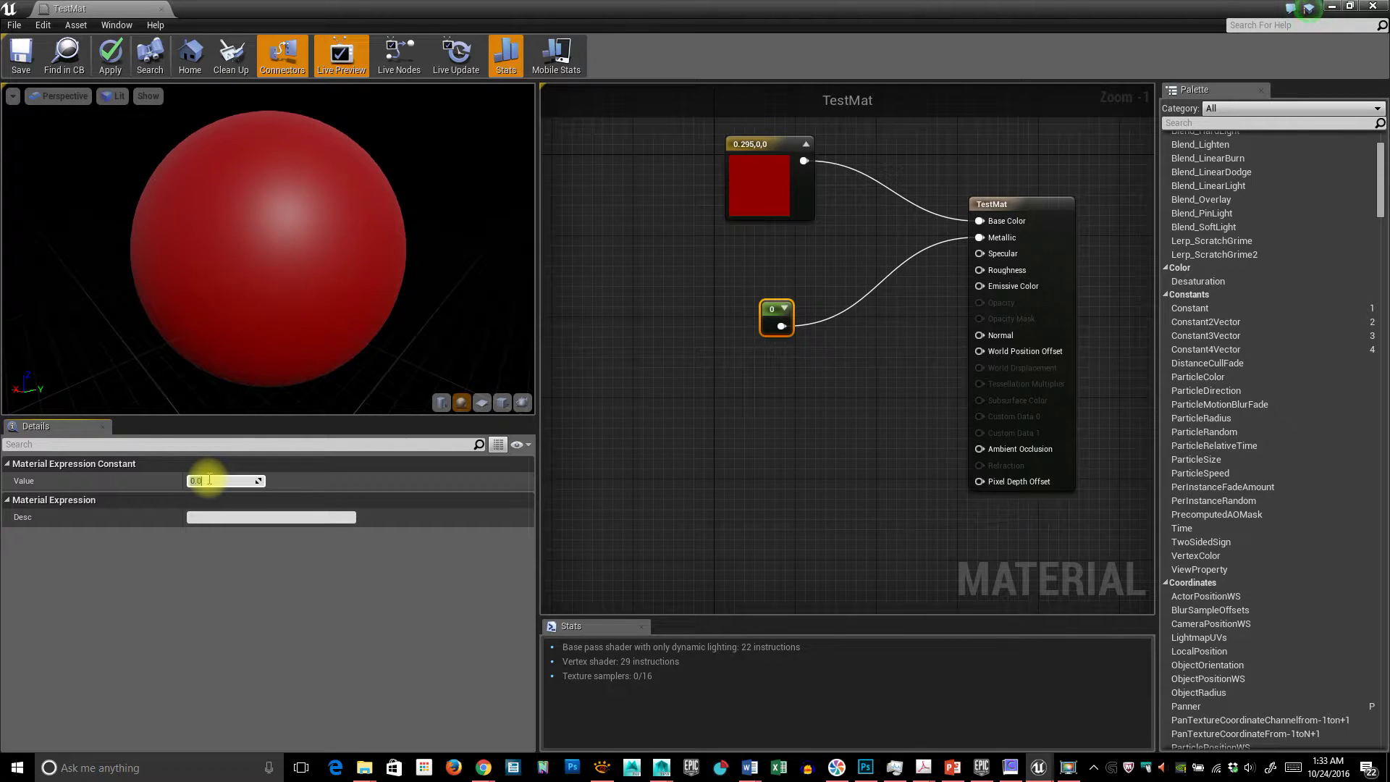
Set the Metallic constant to 1 and move its node up closer beneath the red colour node
type("1")
key("Return")
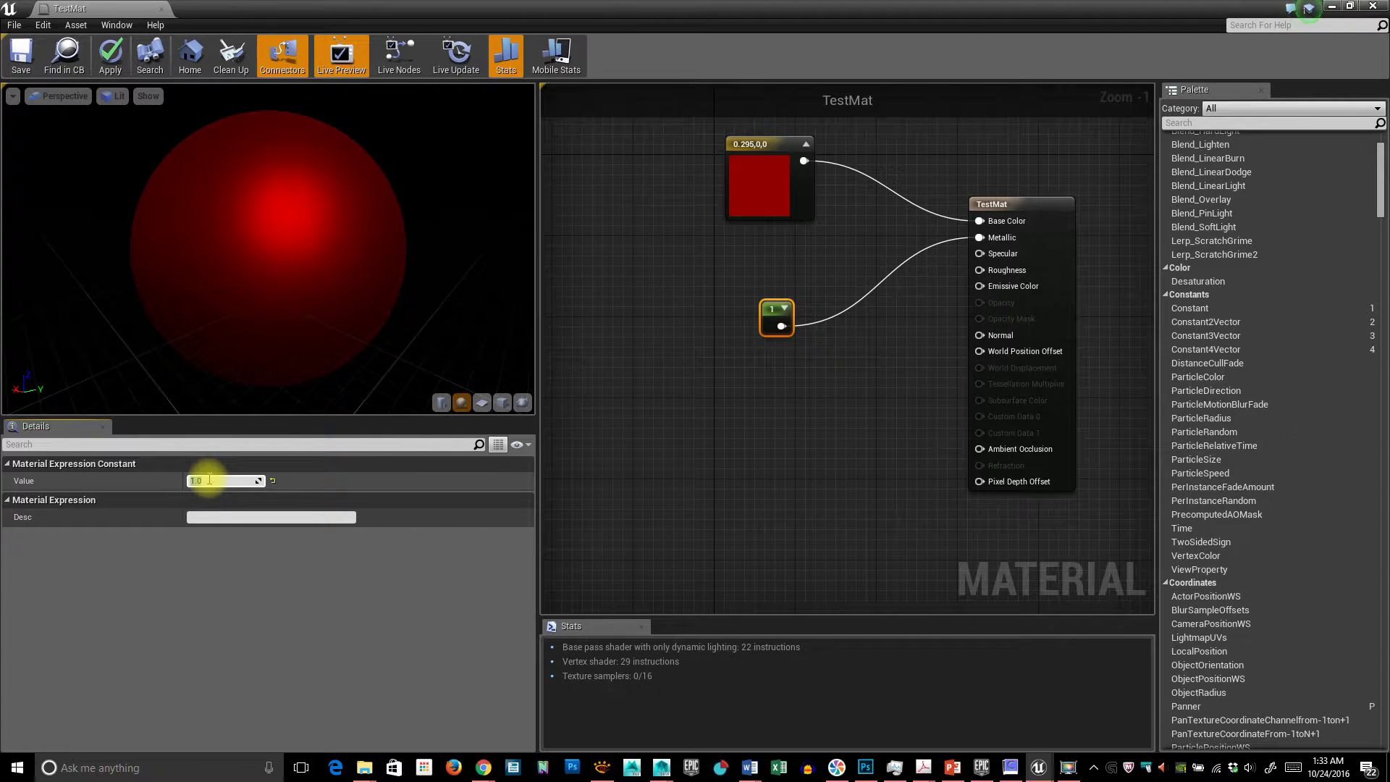
left_click_drag(289, 310, 437, 320)
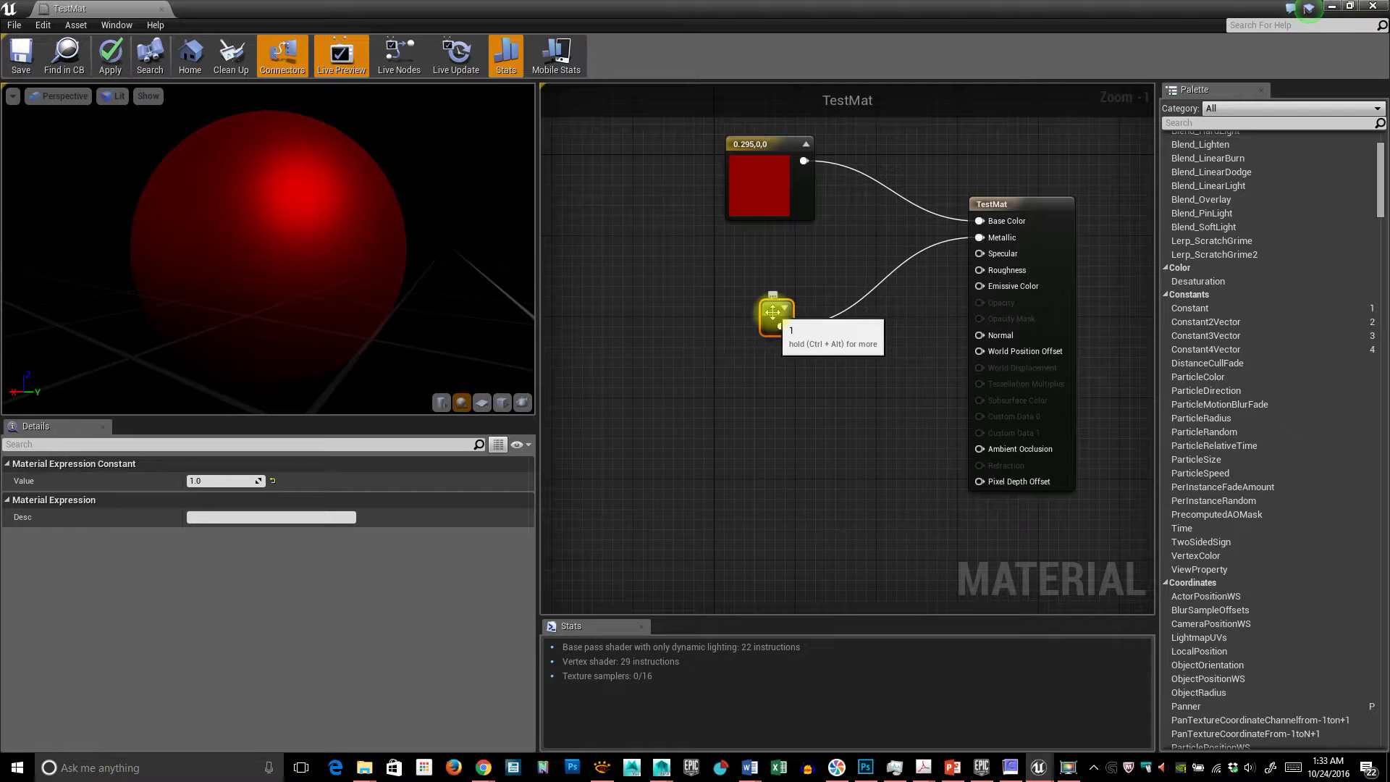
left_click_drag(772, 313, 751, 287, "alt")
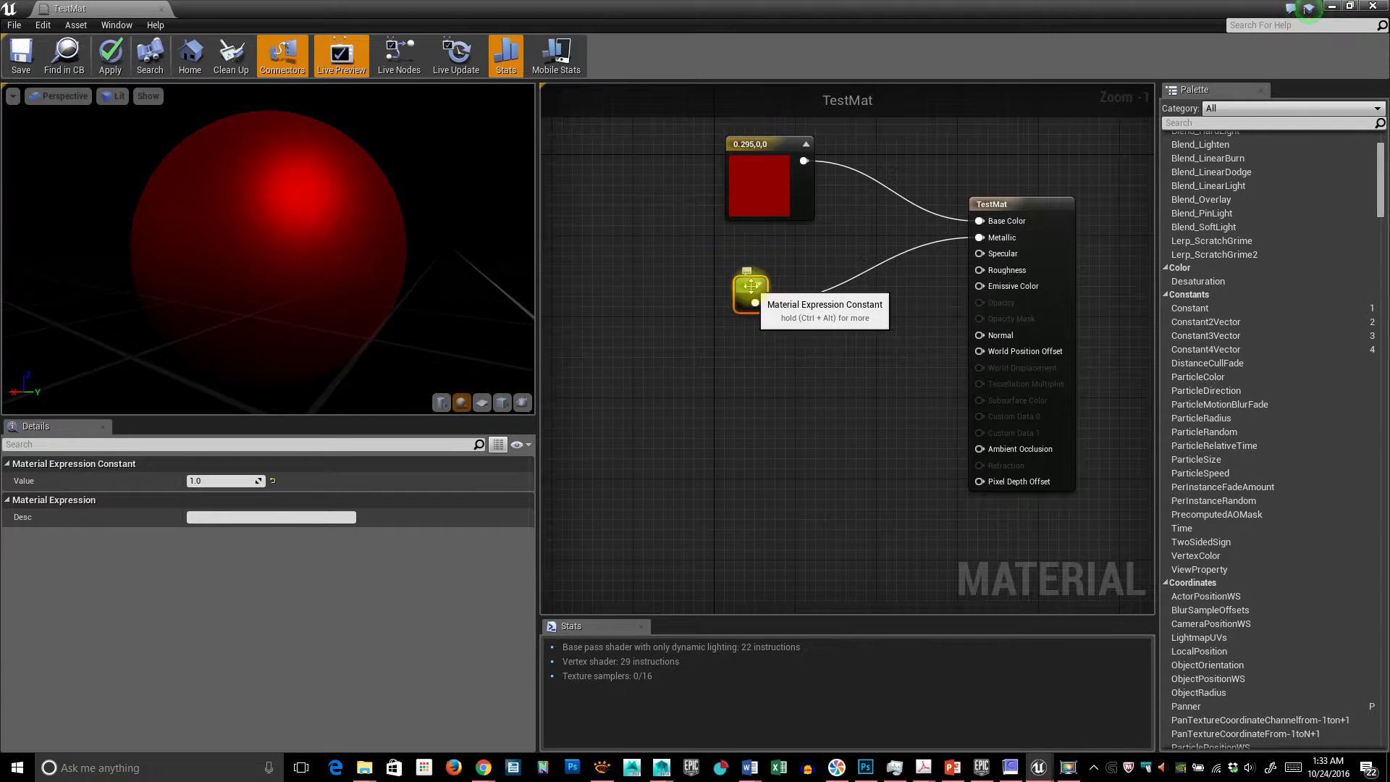
Duplicate the Metallic Constant node, connect the copy to TestMat's Roughness input and place it below the original
key("ctrl+c")
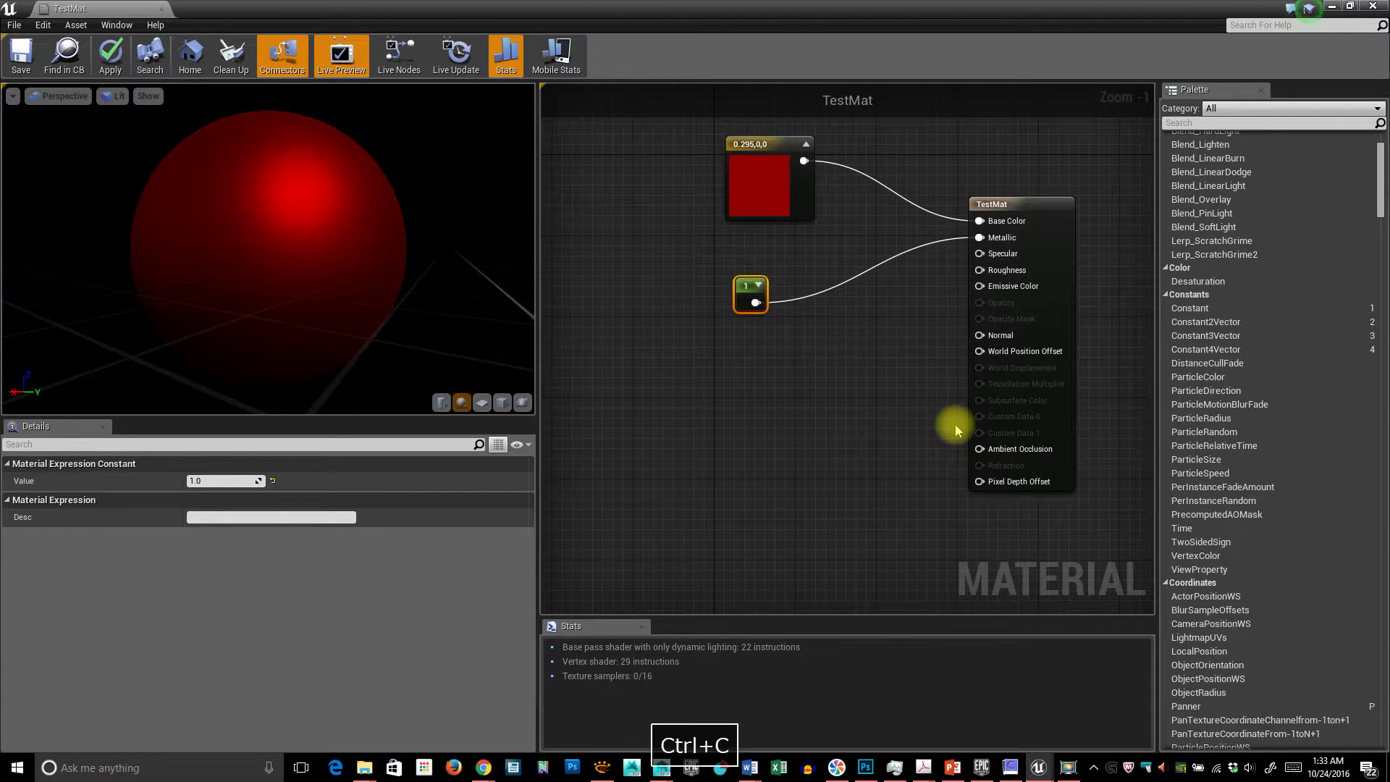
key("ctrl+v")
left_click_drag(965, 440, 981, 272)
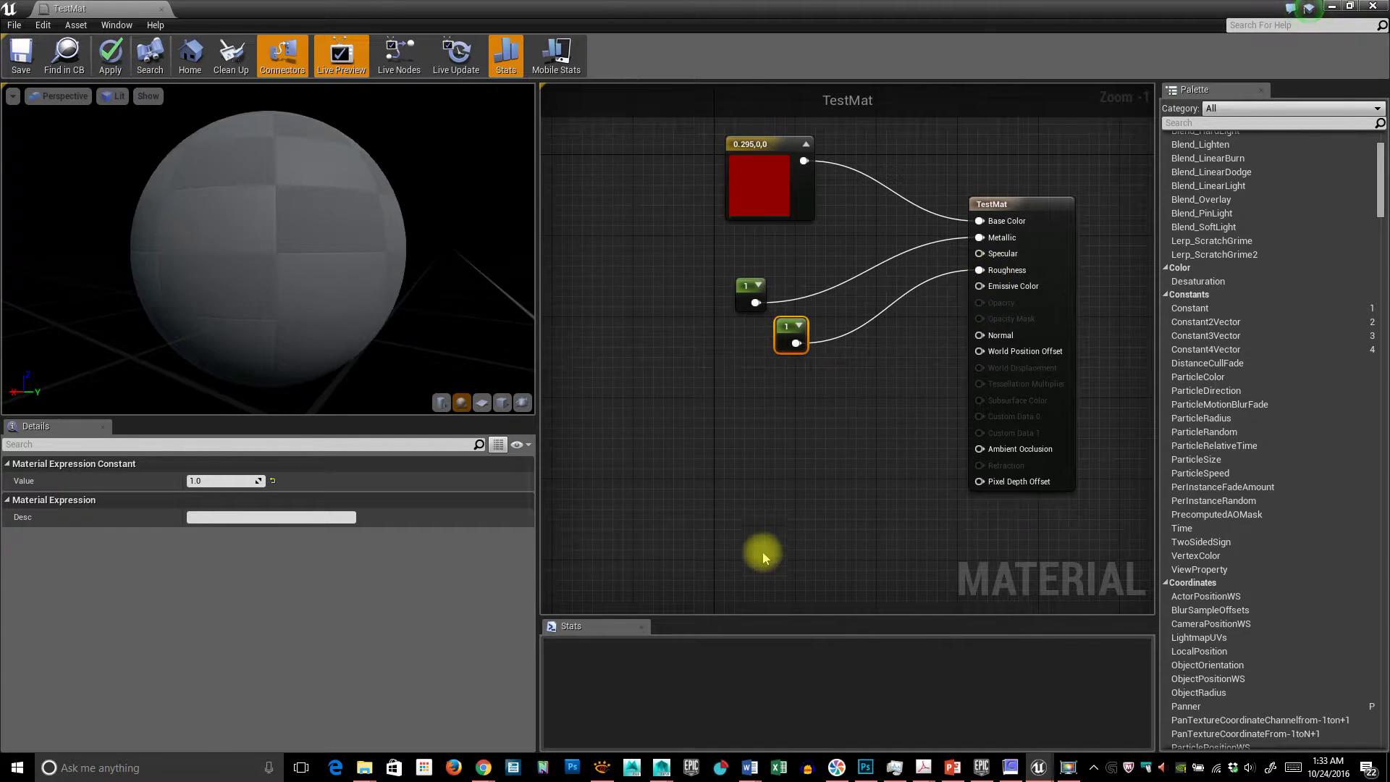
mouse_move(427, 300)
left_mouse_down()
mouse_move(311, 300)
mouse_move(428, 300)
left_mouse_up()
left_click_drag(301, 239, 301, 304)
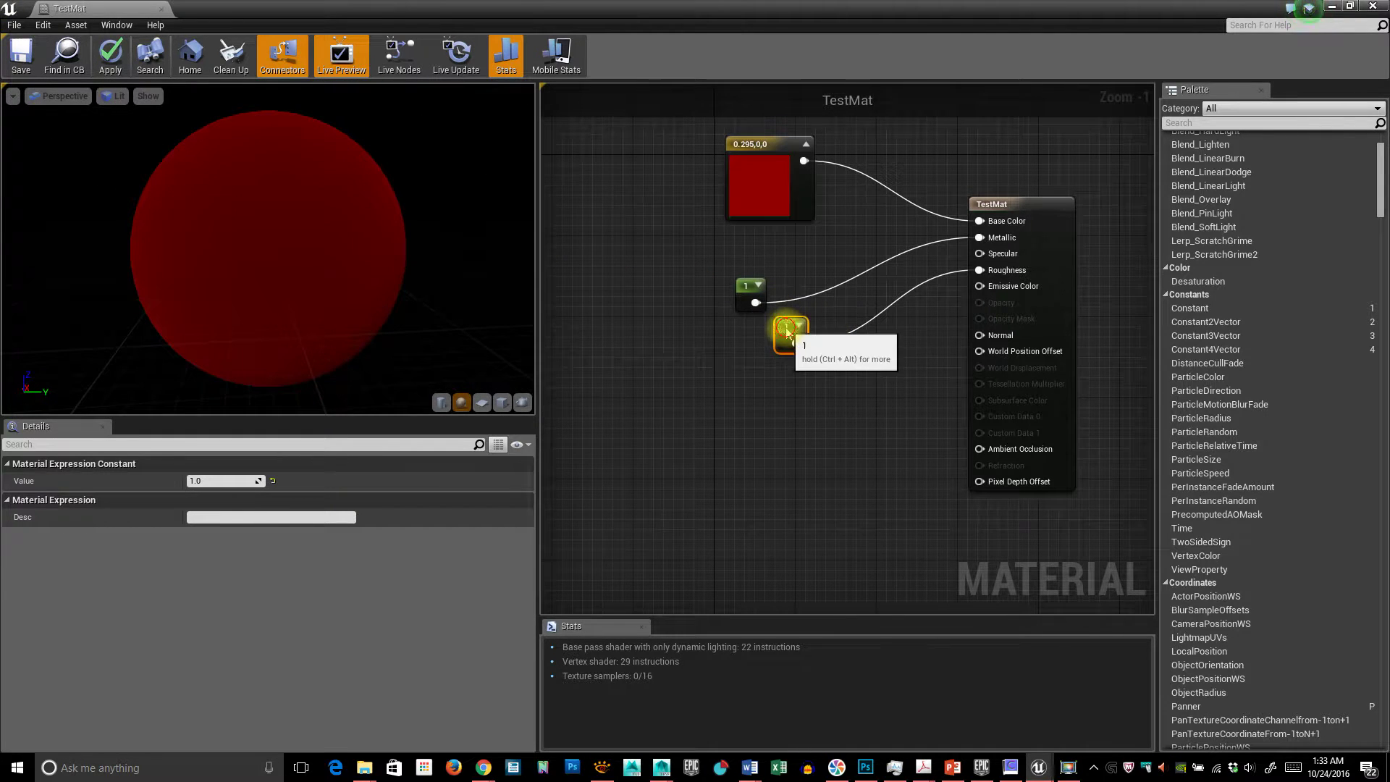
left_click_drag(788, 332, 768, 352)
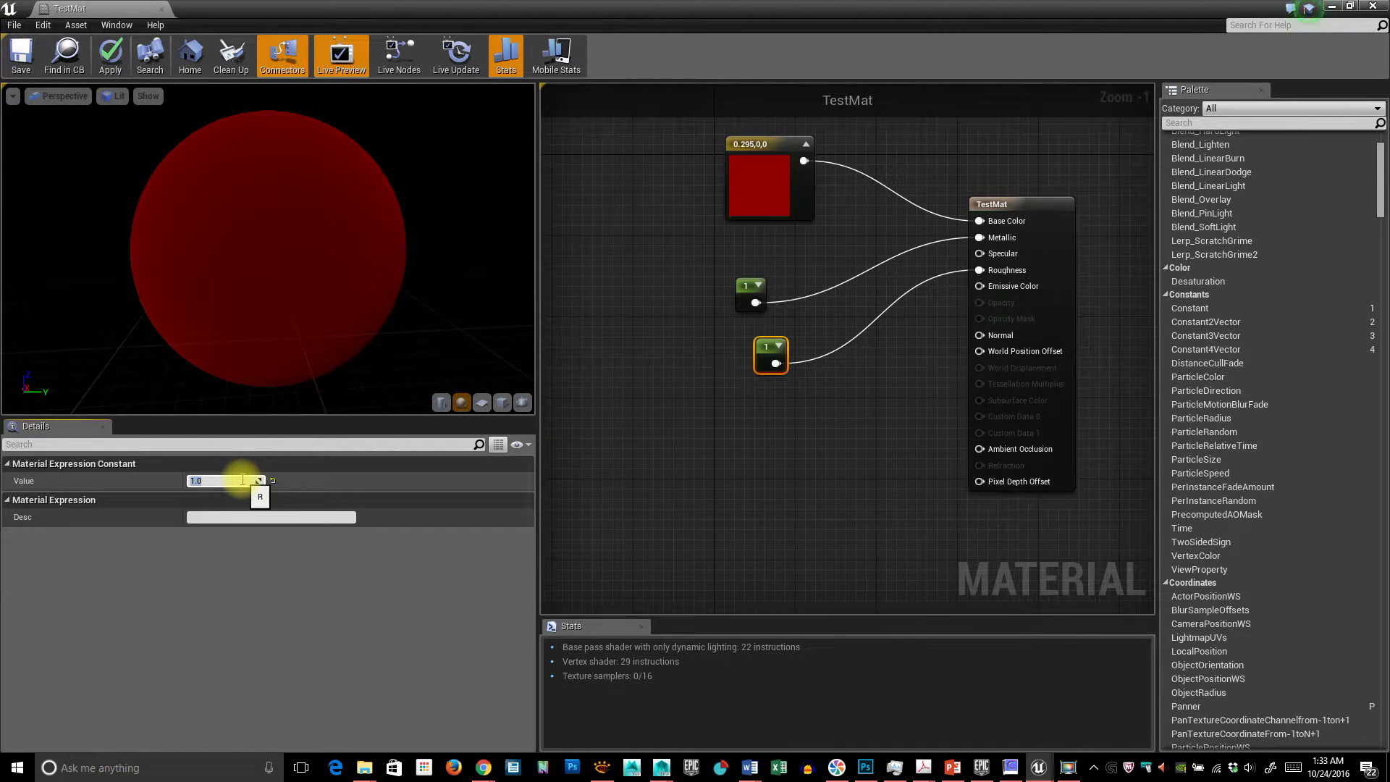
Set the Roughness constant to 0 and inspect the reflections on the preview sphere from several angles
type("0")
key("Return")
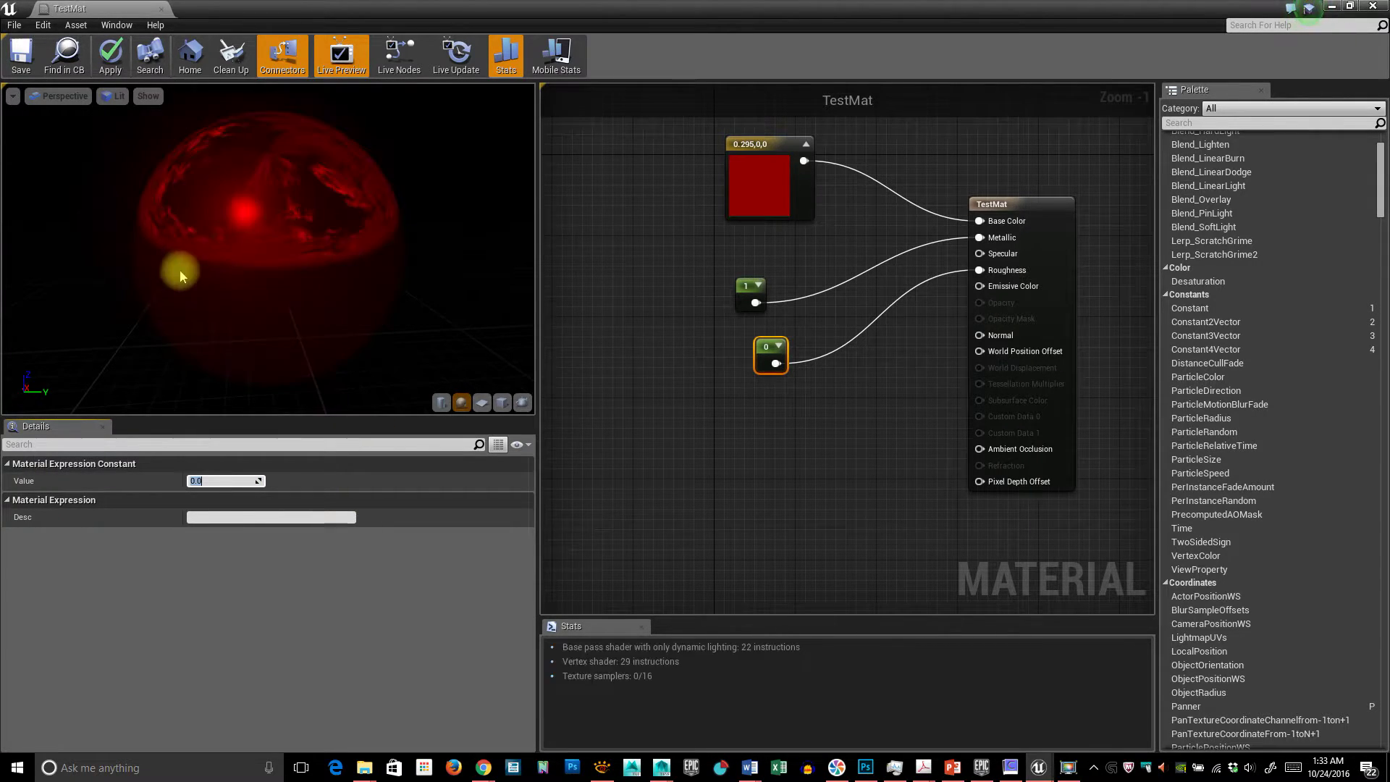
left_click_drag(240, 256, 333, 332)
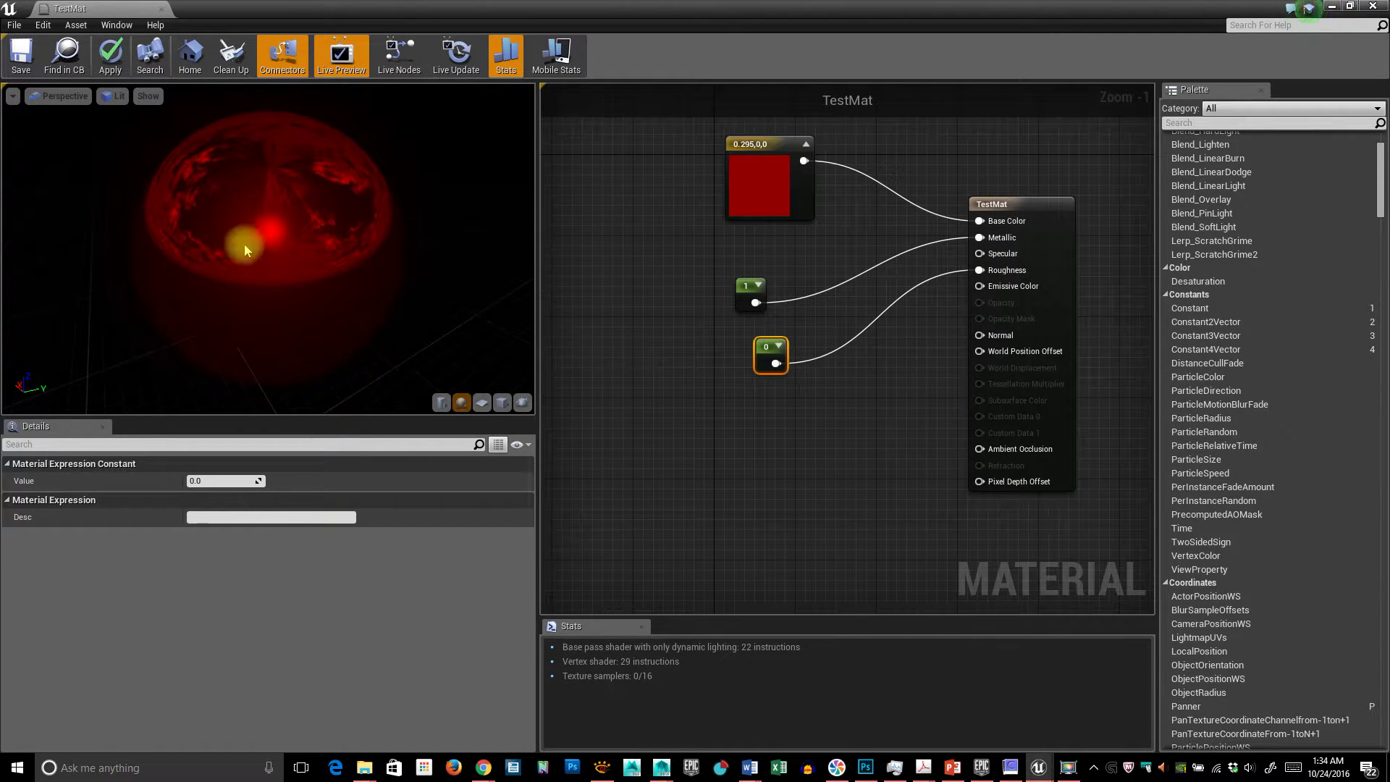
left_click_drag(322, 318, 320, 285)
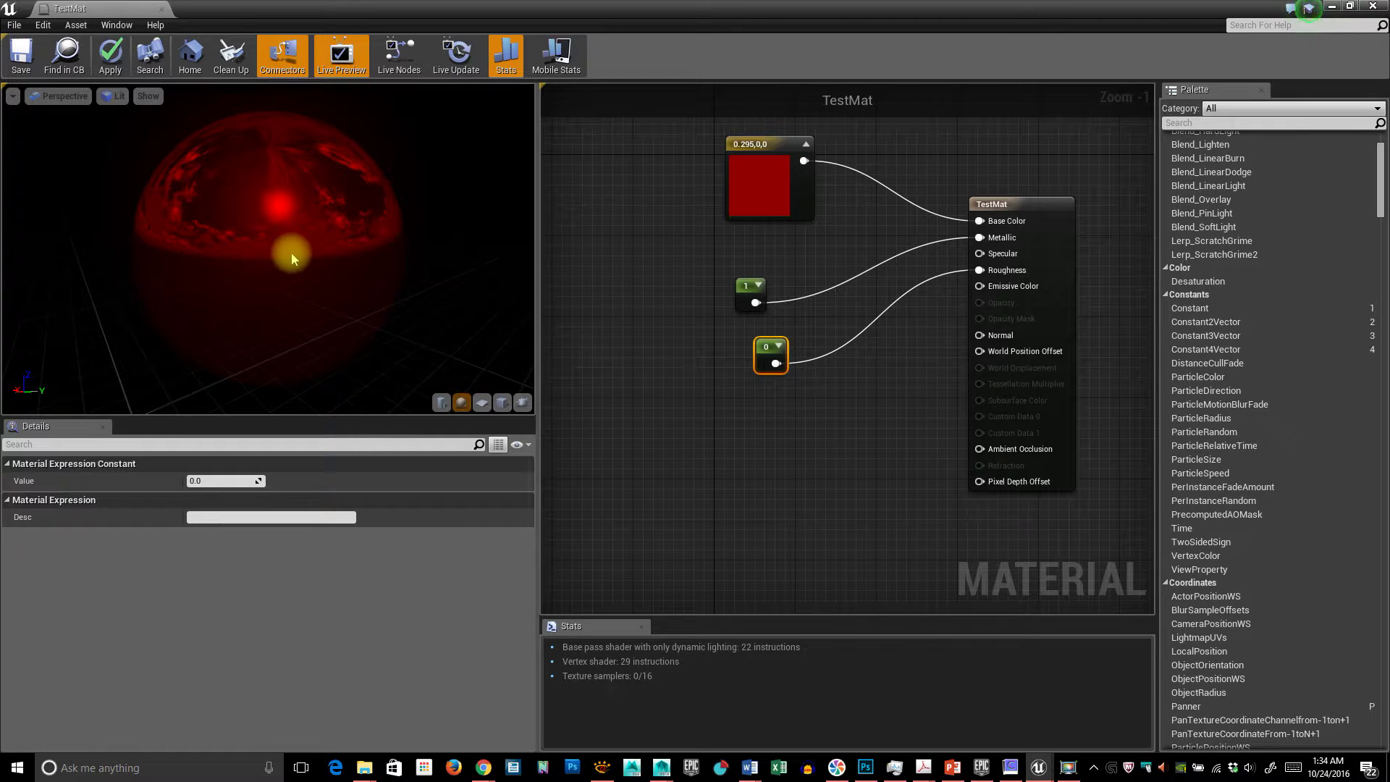
mouse_move(350, 250)
left_mouse_down()
mouse_move(293, 305)
mouse_move(350, 246)
left_mouse_up()
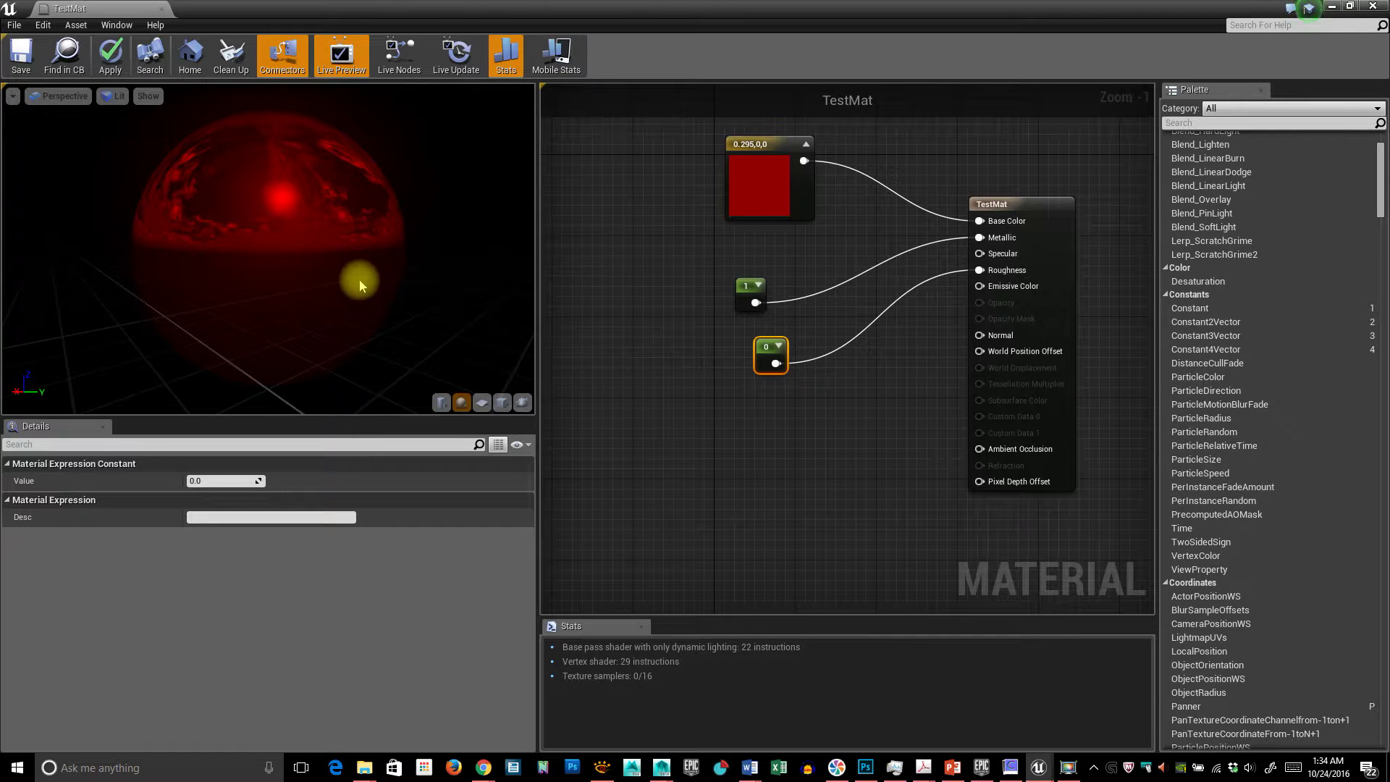
Try a Metallic constant of 0.100917, then set it to 0.697248, inspecting the preview sphere's reflections
left_click(740, 290)
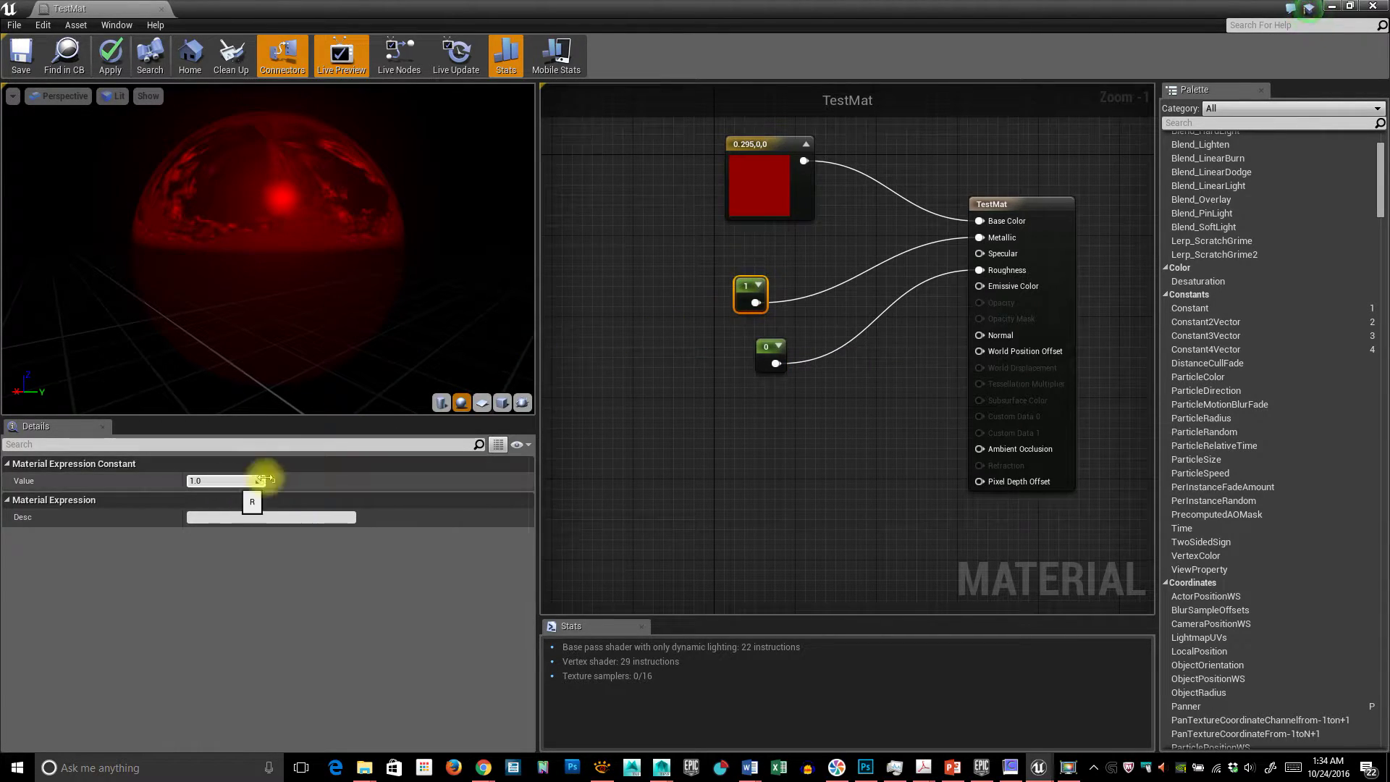
left_click_drag(227, 481, 246, 541)
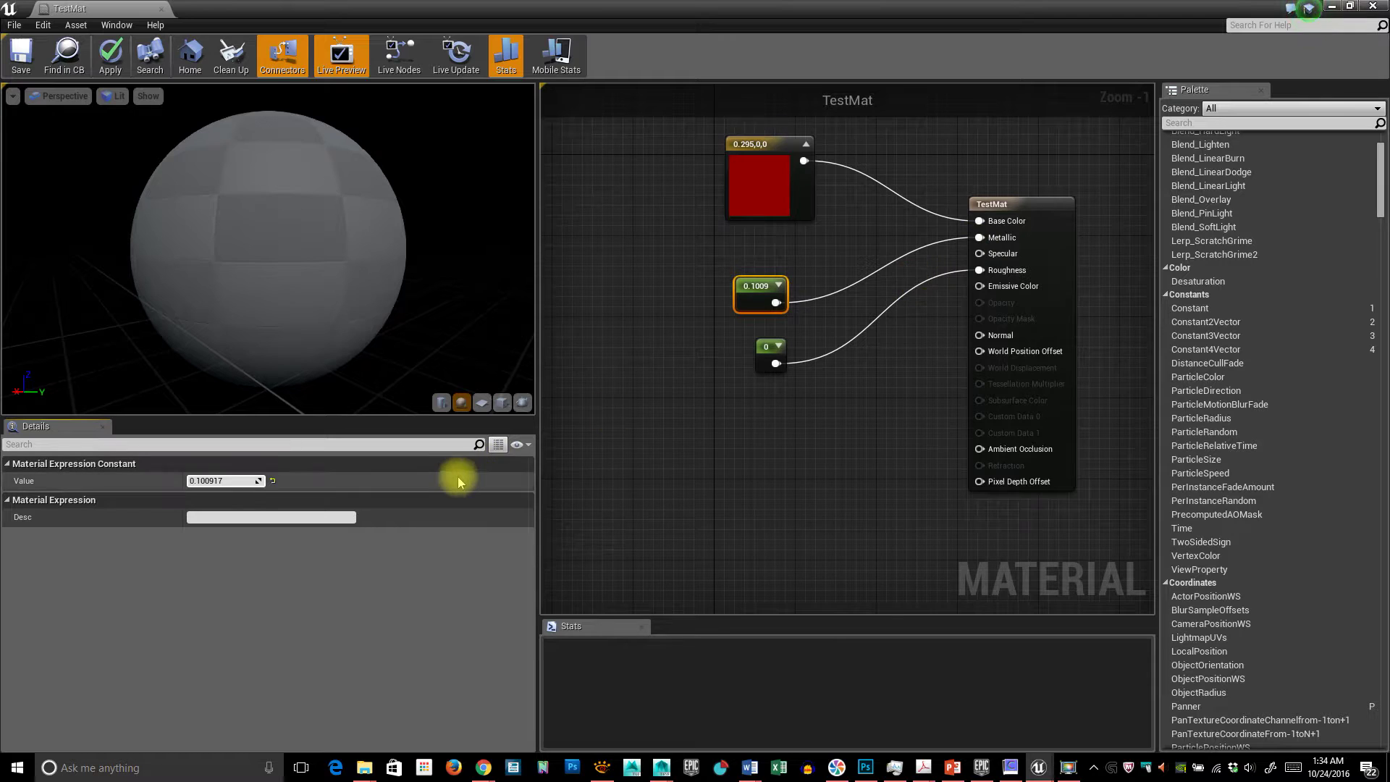
left_click_drag(209, 360, 347, 325)
left_click(196, 480)
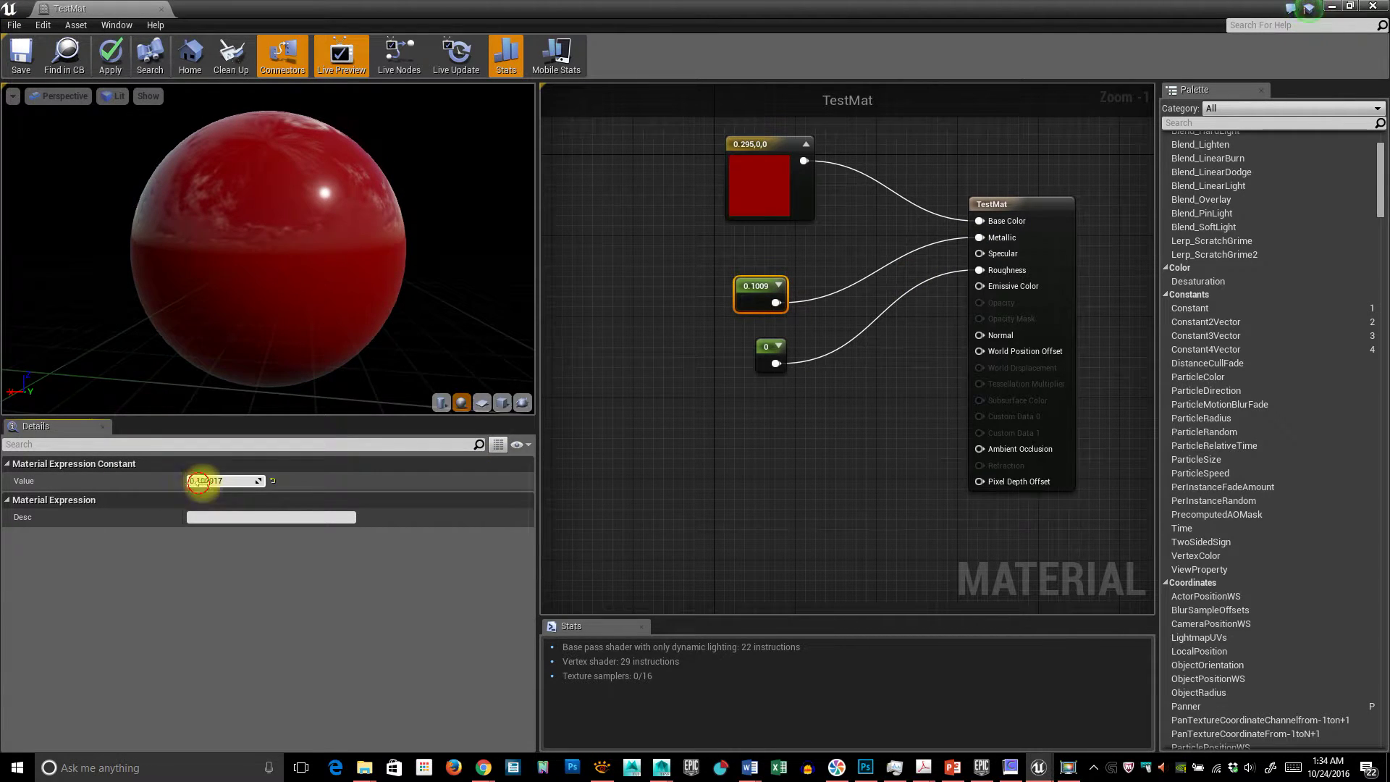
left_click_drag(197, 481, 217, 481)
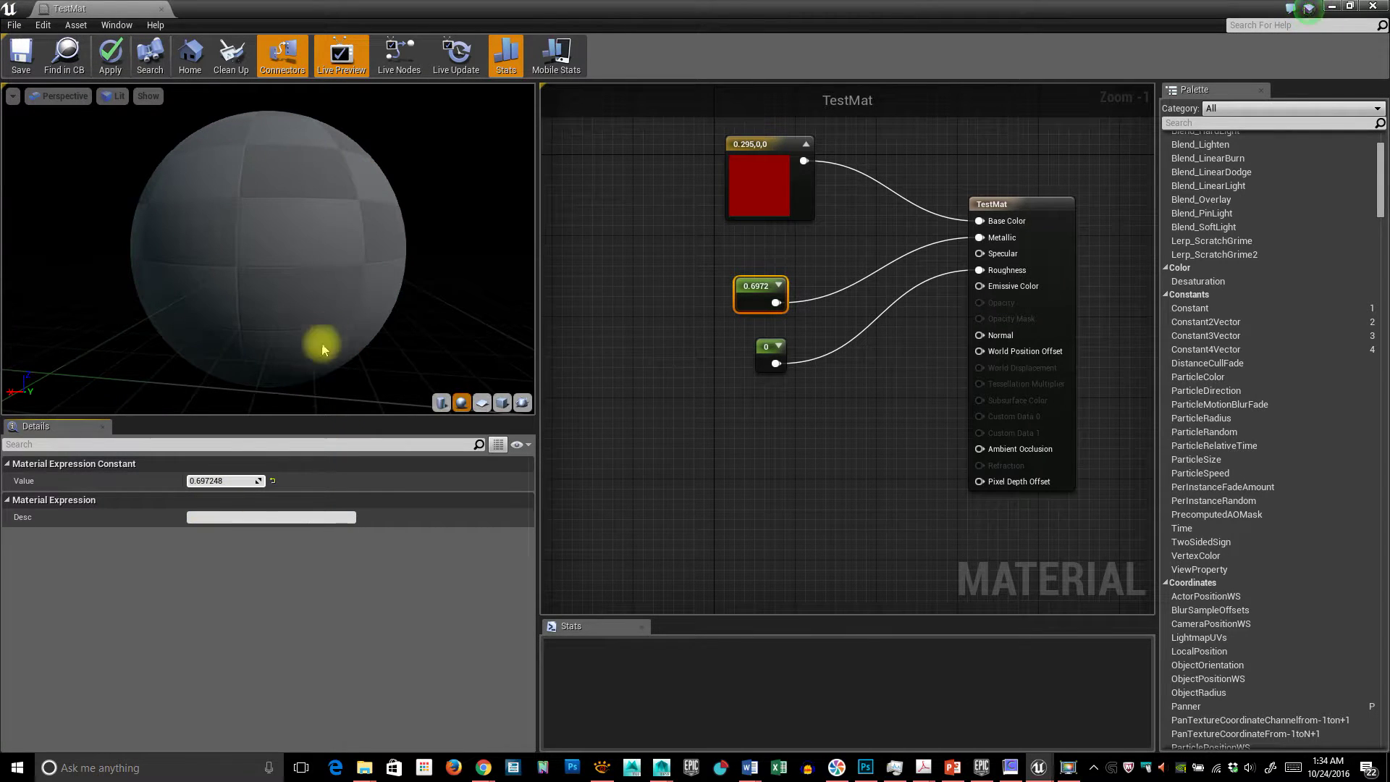
left_click_drag(404, 261, 404, 261)
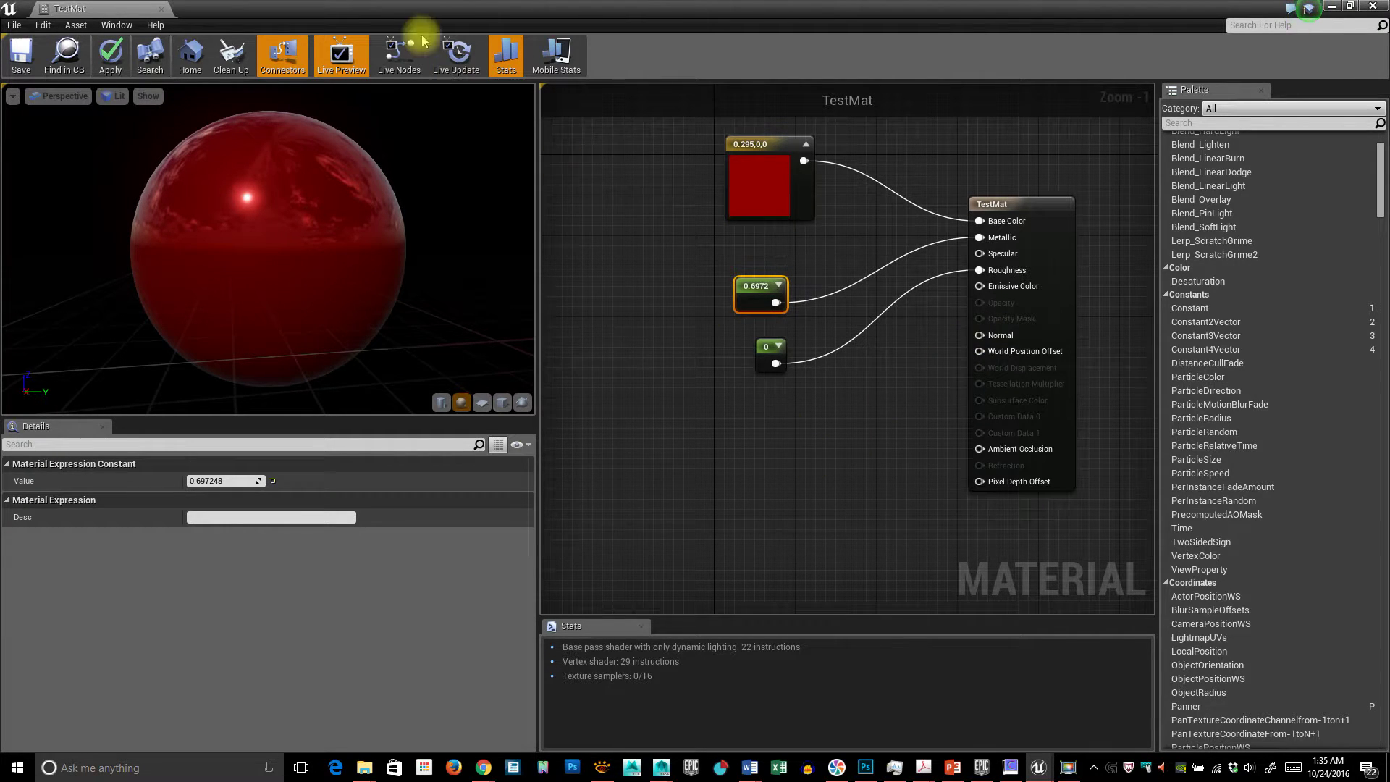
Switch to the level editor, open the StarterContent Textures folder and enlarge the content browser upward
left_click_drag(467, 10, 1389, 45)
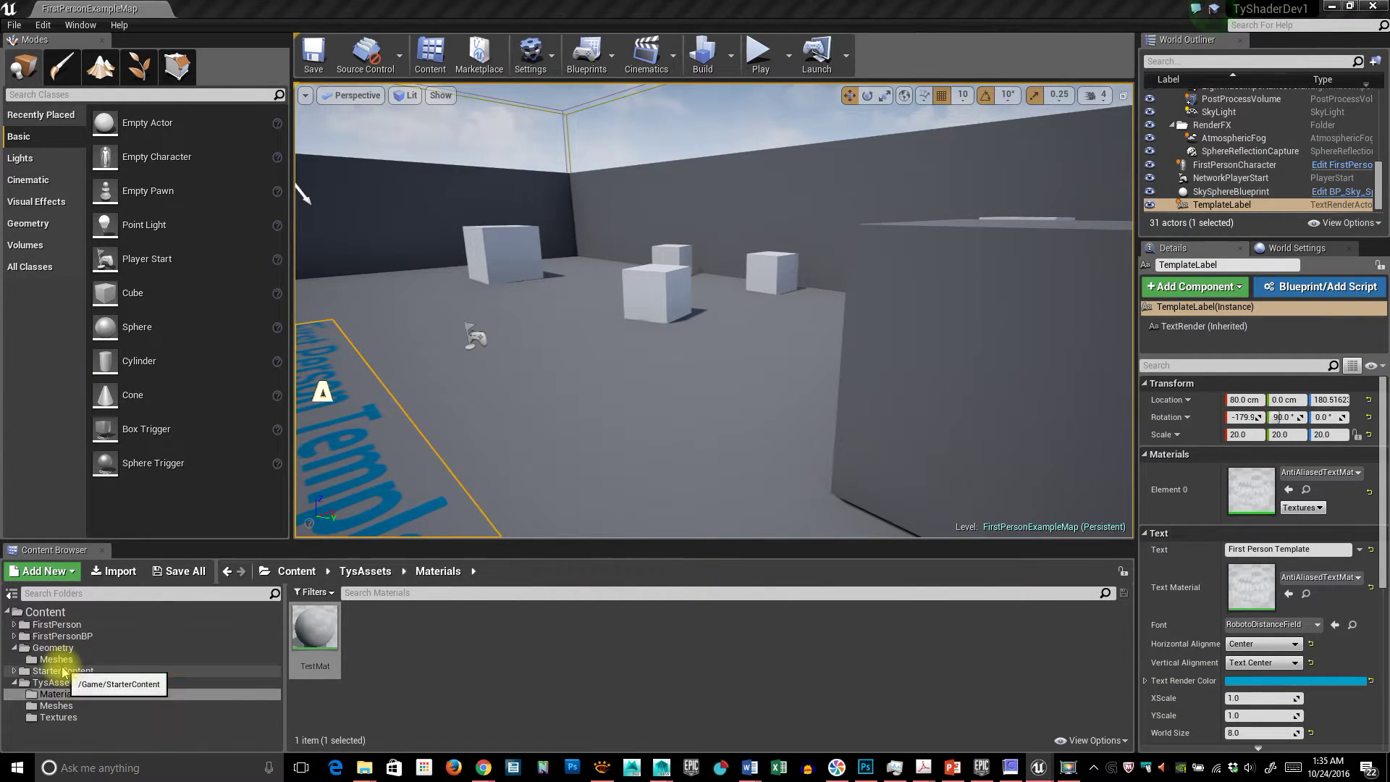
left_click(24, 673)
left_click(14, 671)
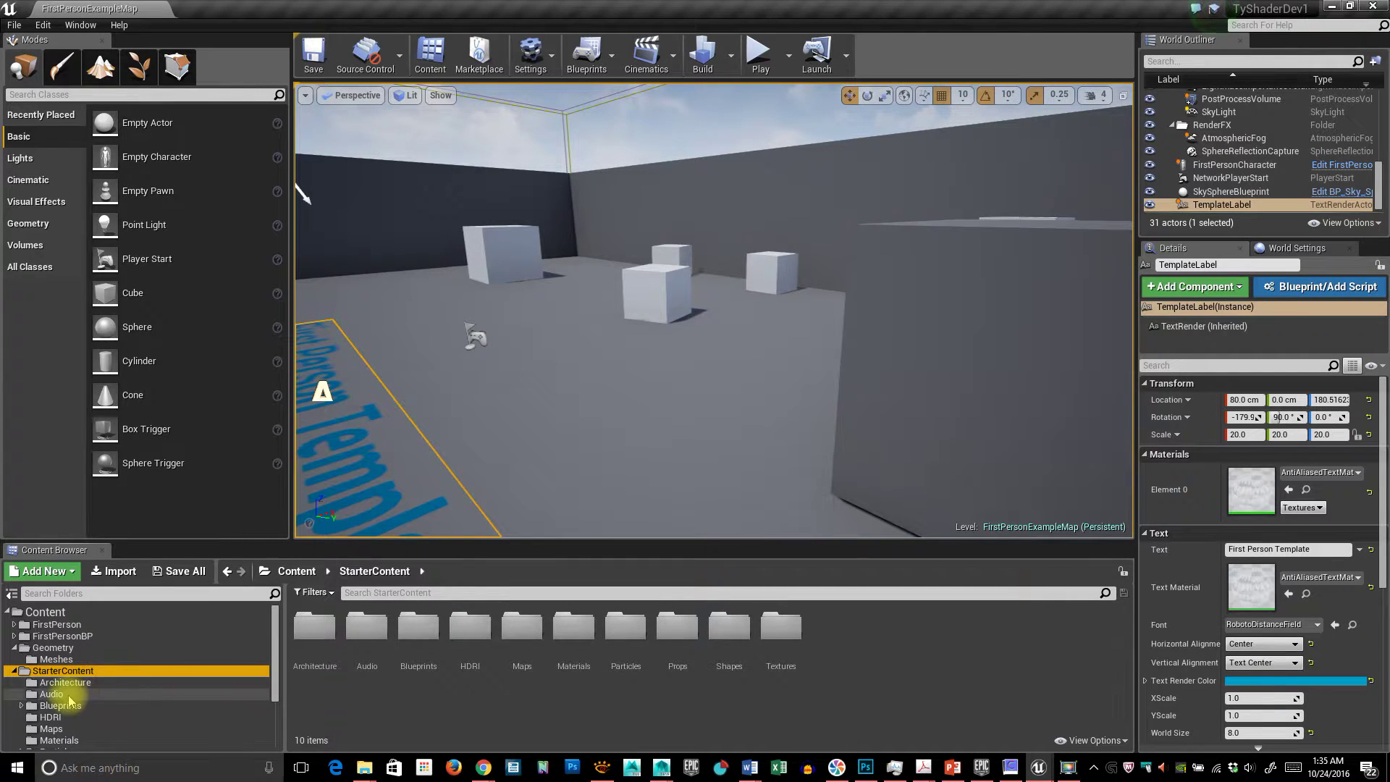
scroll(78, 738, "down", 2)
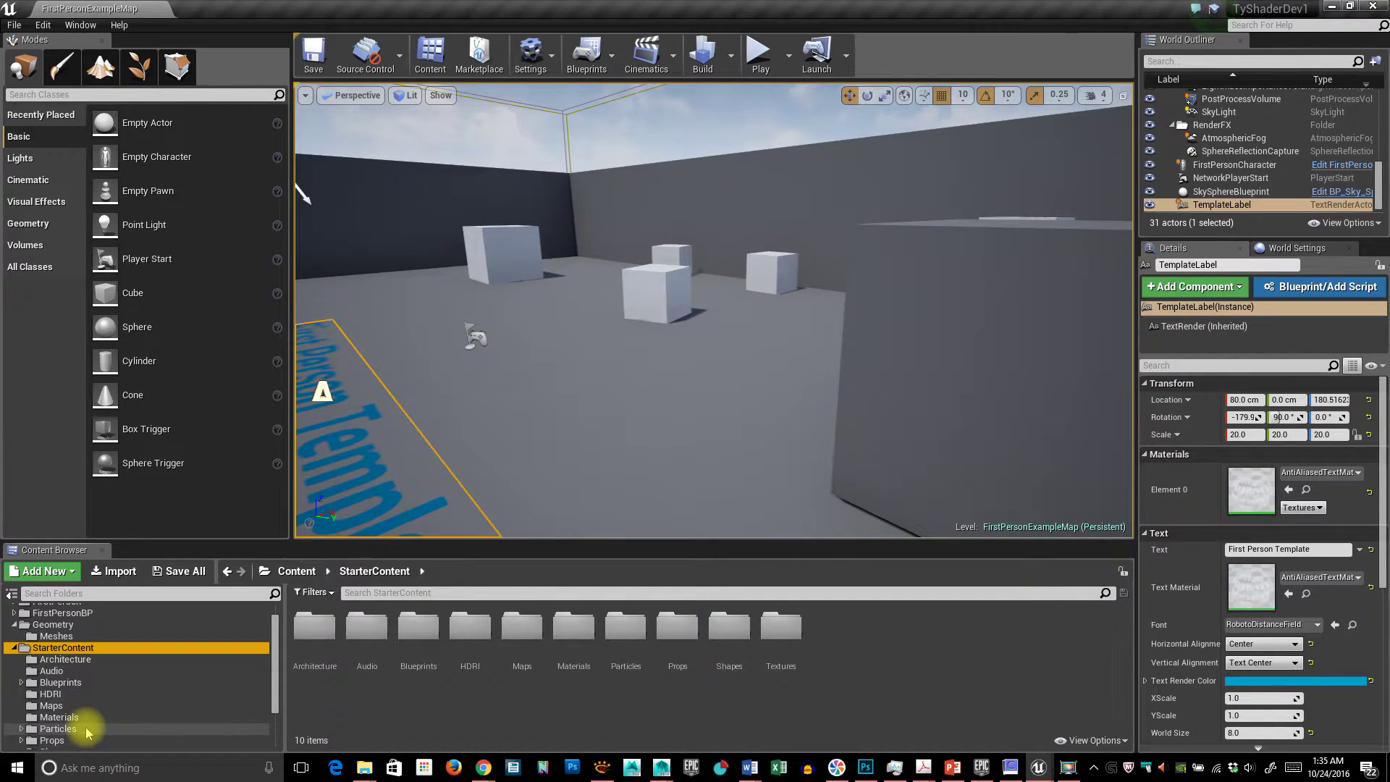
double_click(781, 629)
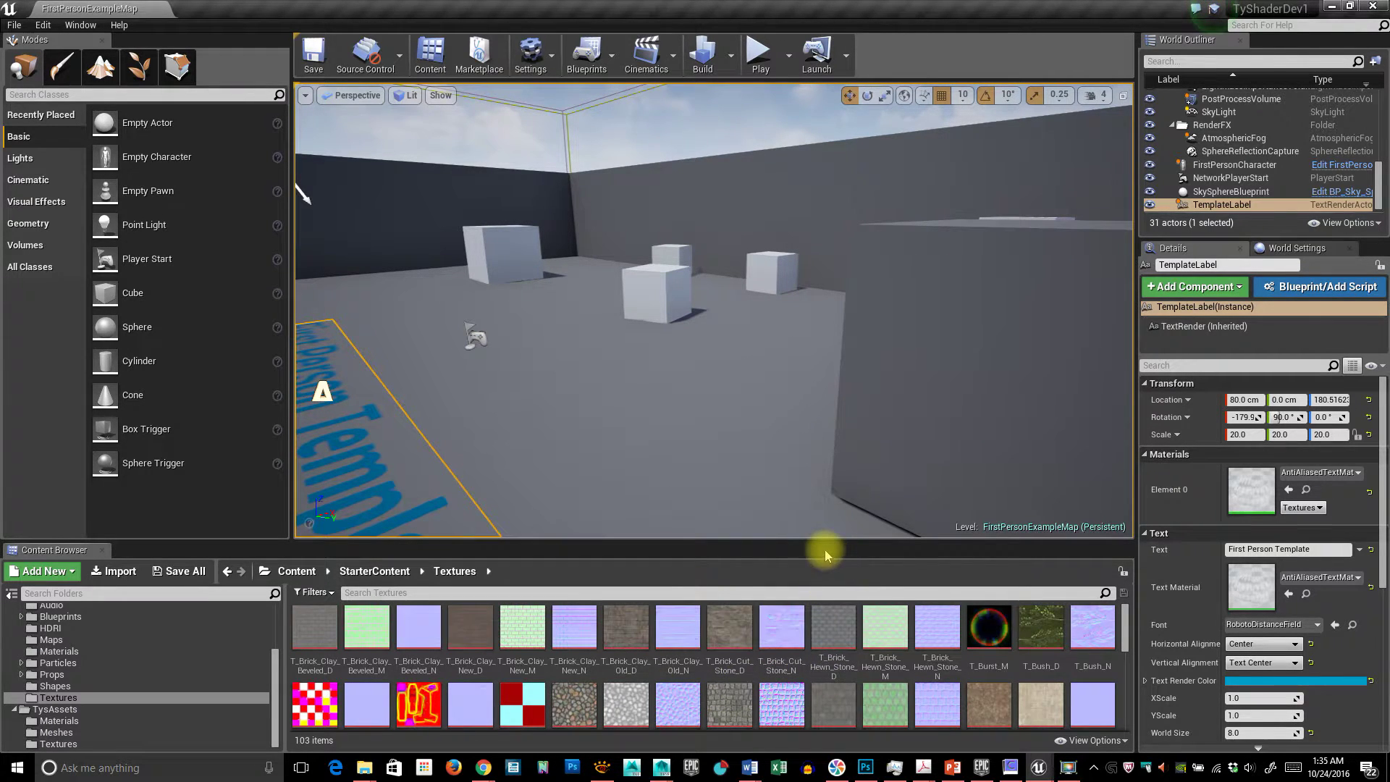
left_click_drag(835, 540, 839, 316)
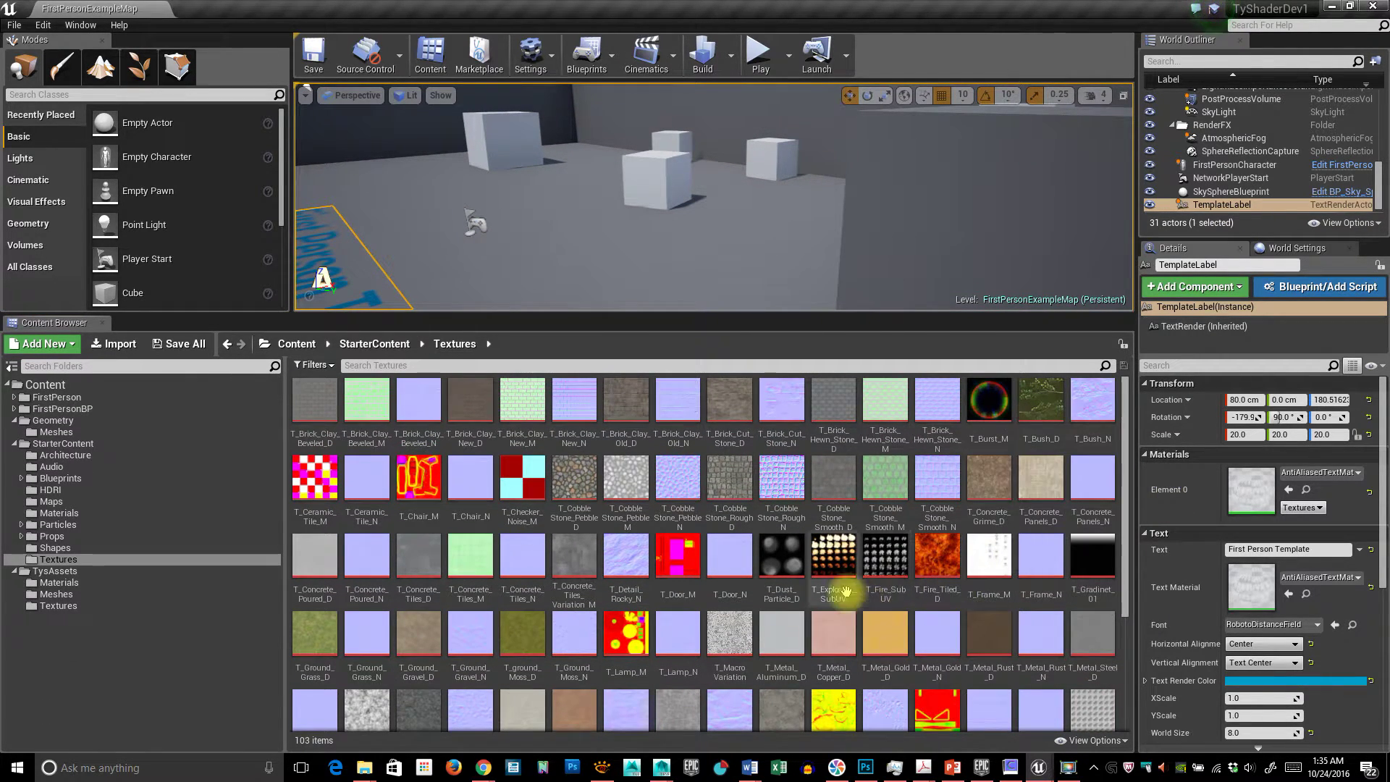
Examine the cobblestone and brick textures, comparing their D, M and N map versions in the Textures folder
left_click(737, 487)
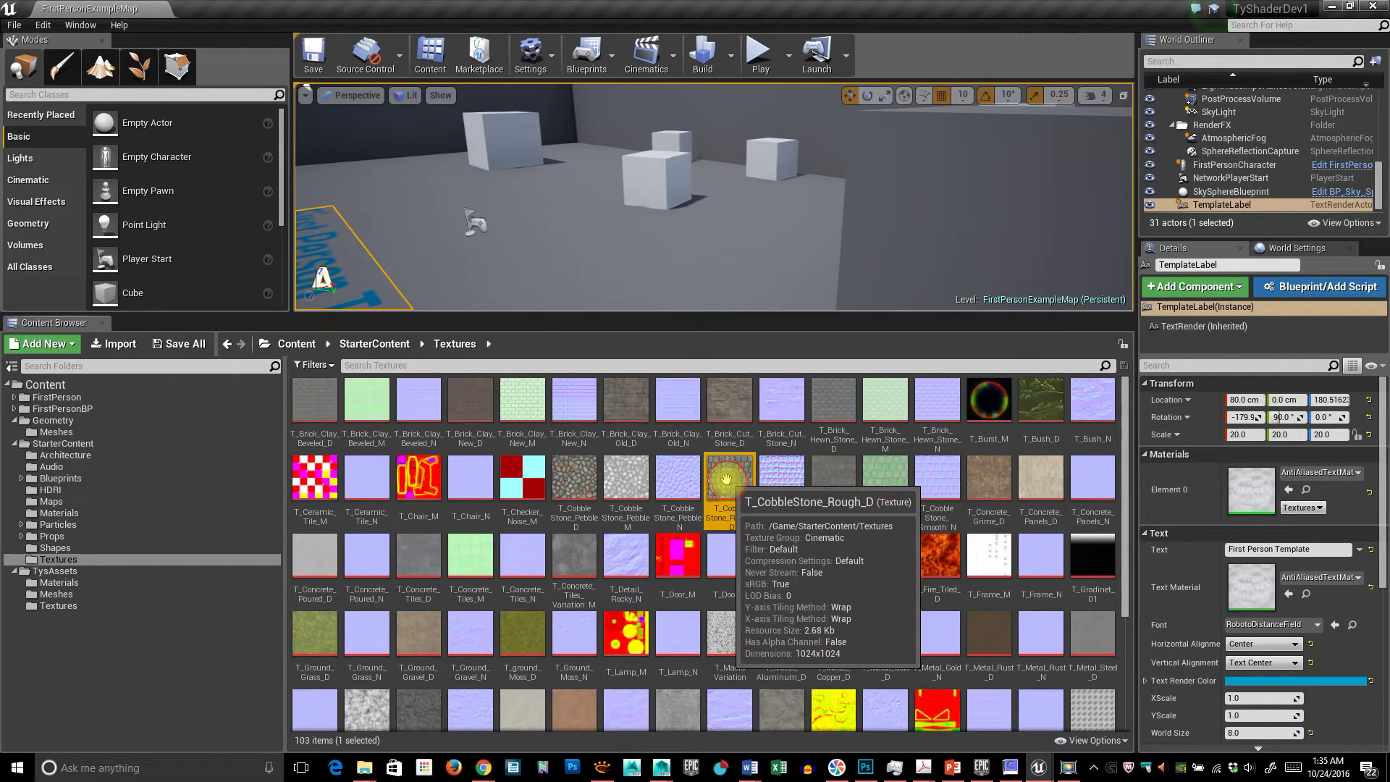
left_click(583, 486)
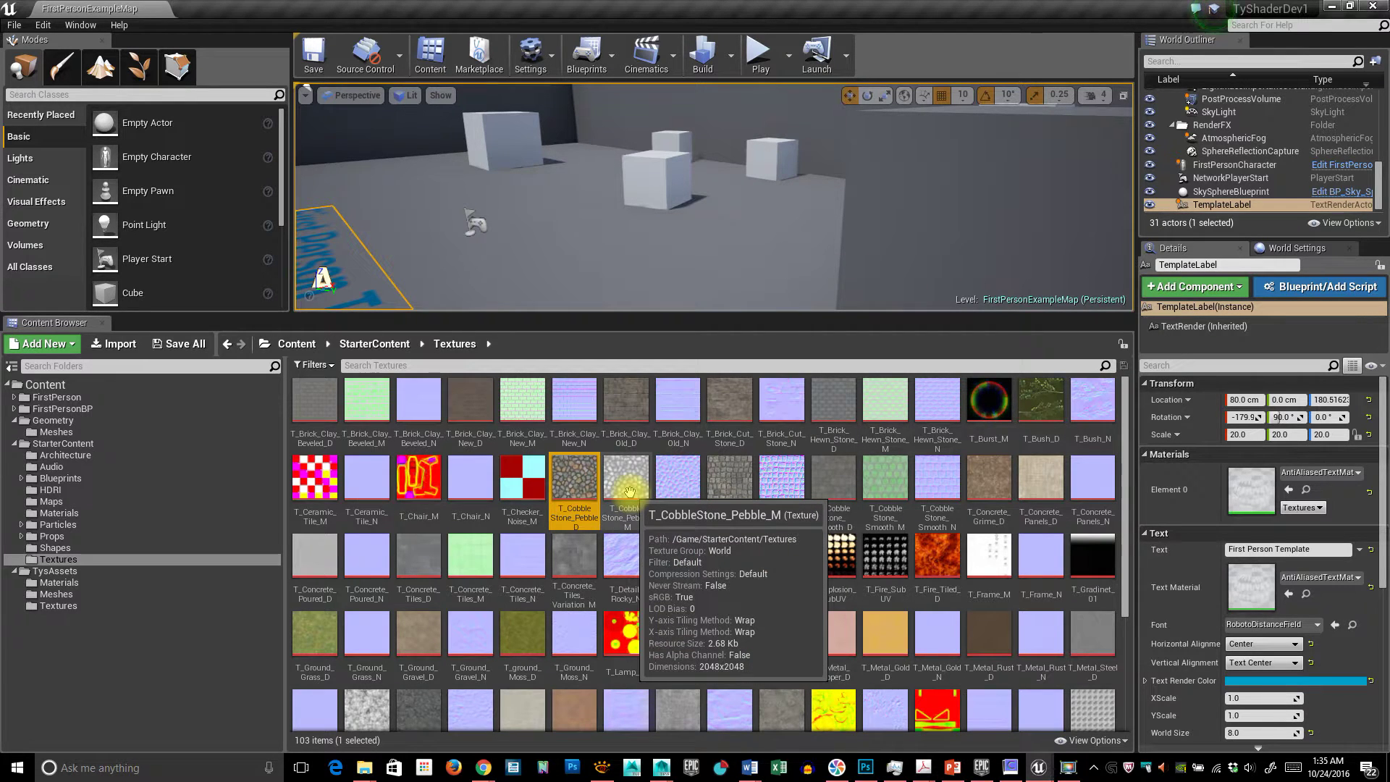
left_click(686, 490)
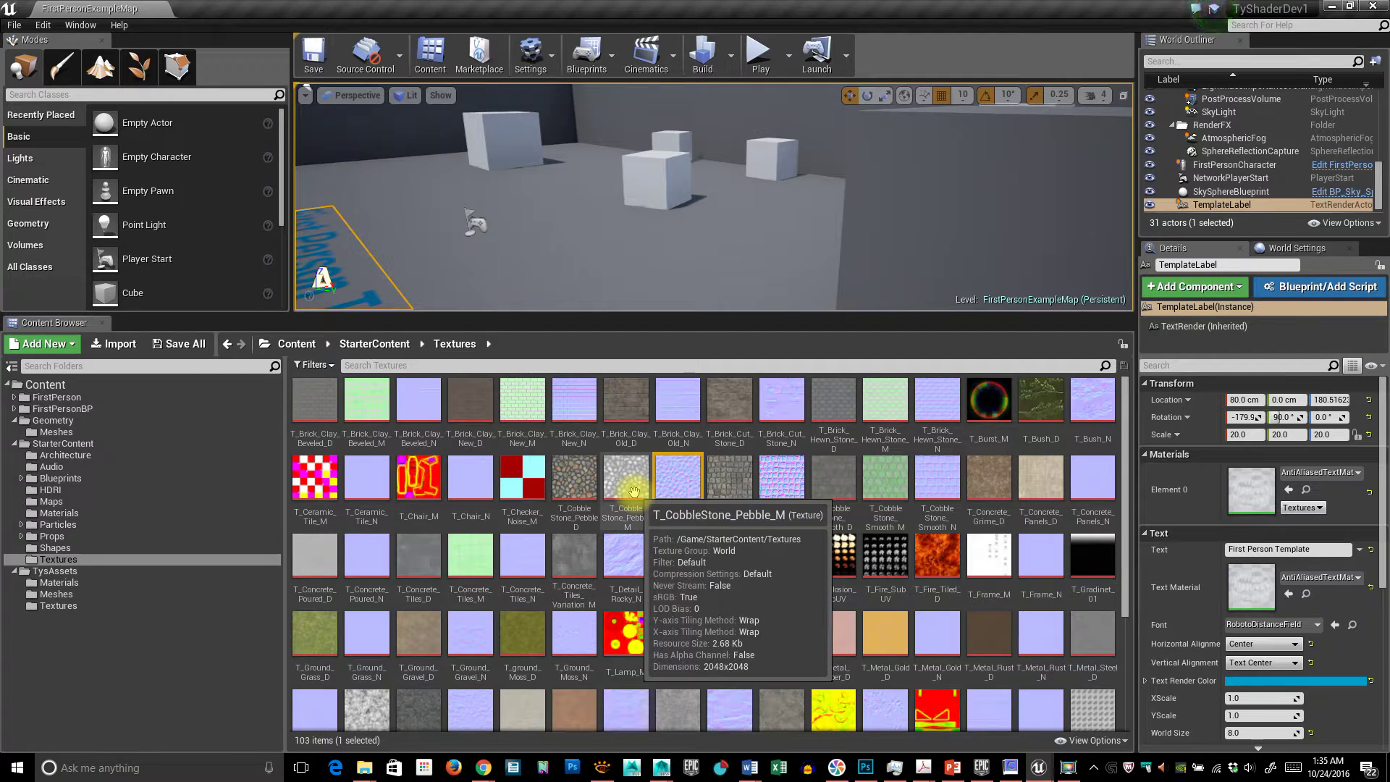
left_click(522, 409)
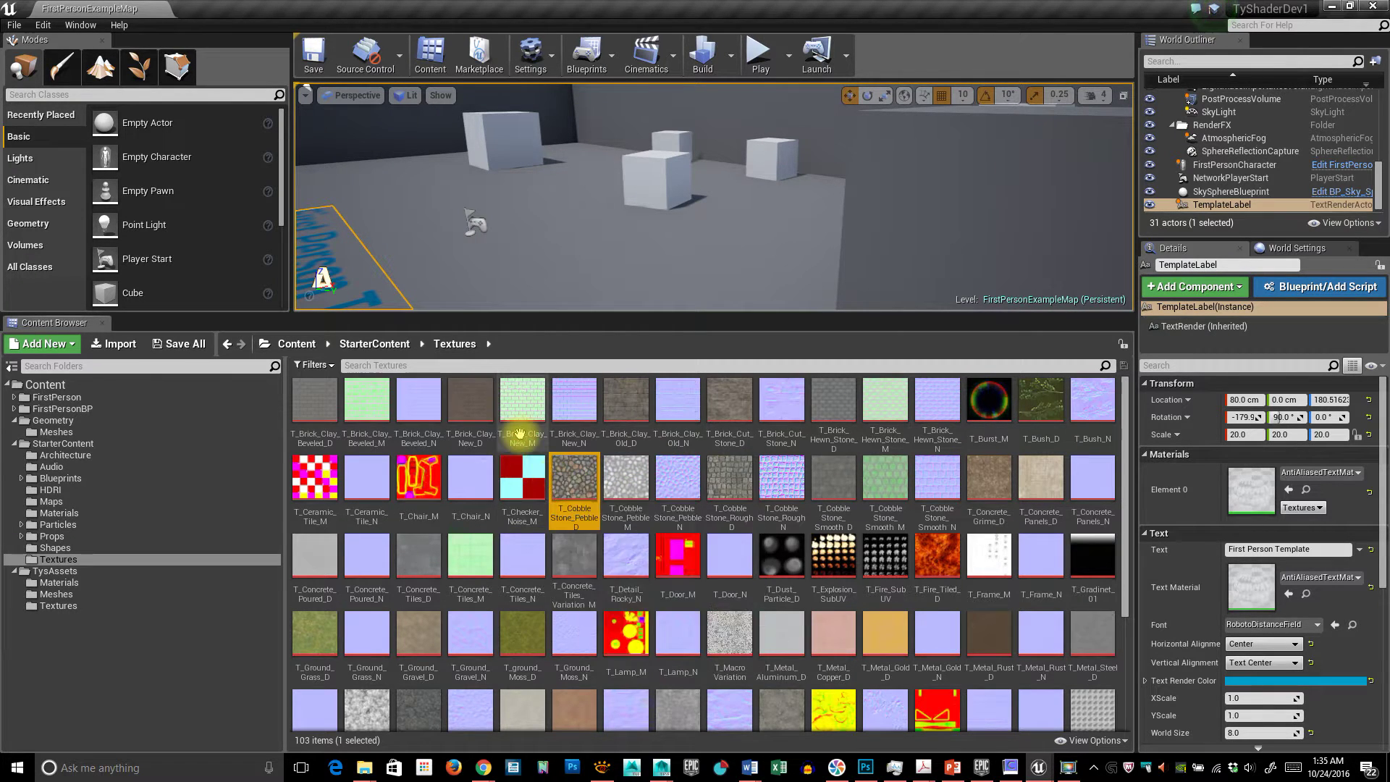
left_click(681, 409)
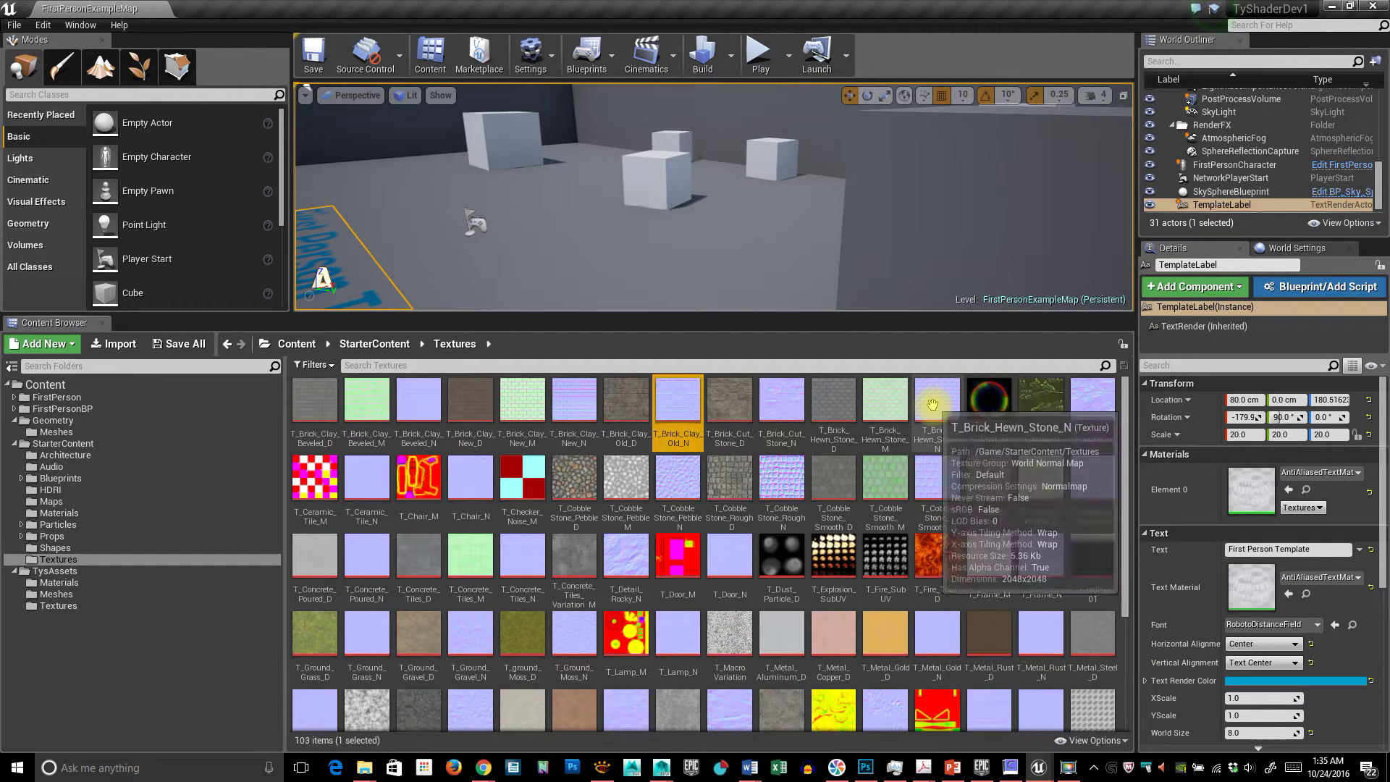
mouse_move(781, 481)
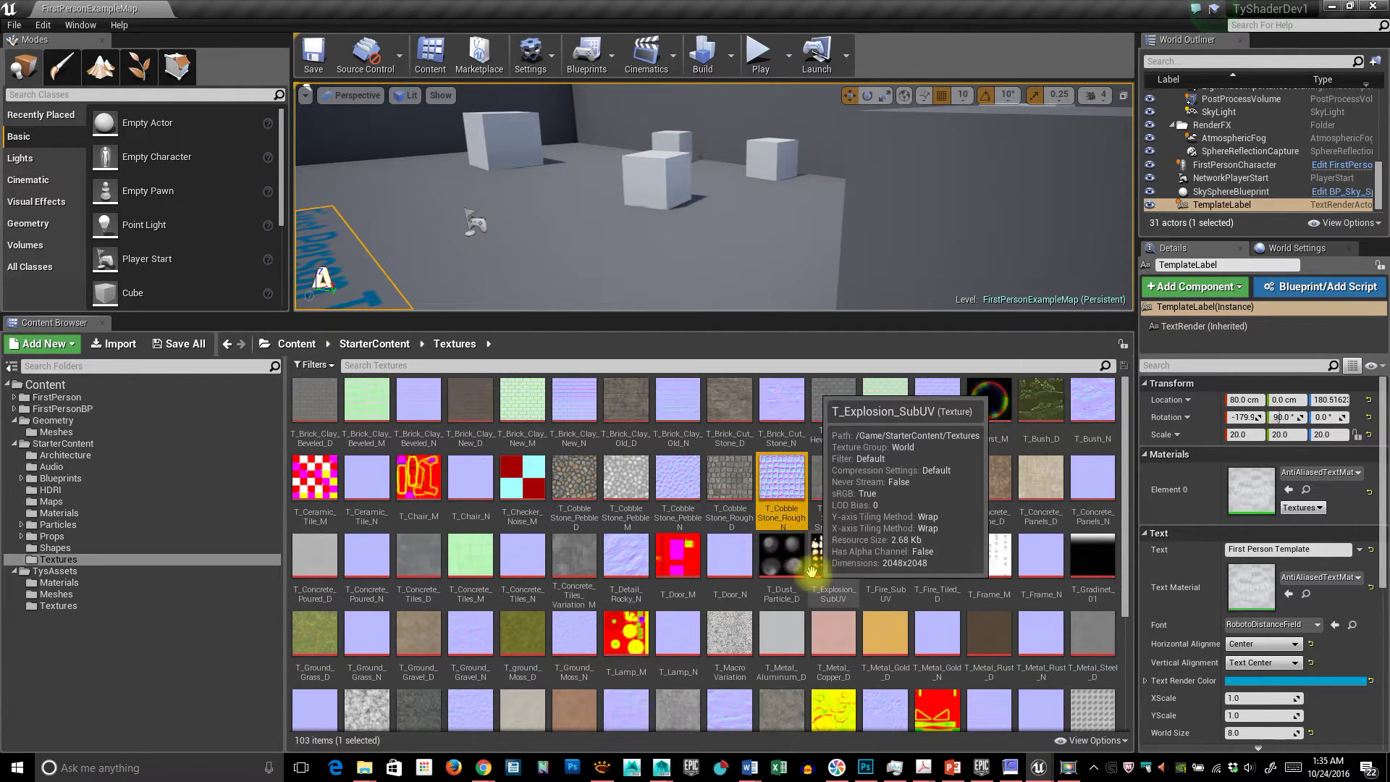
left_click(722, 492, "shift")
mouse_move(874, 562)
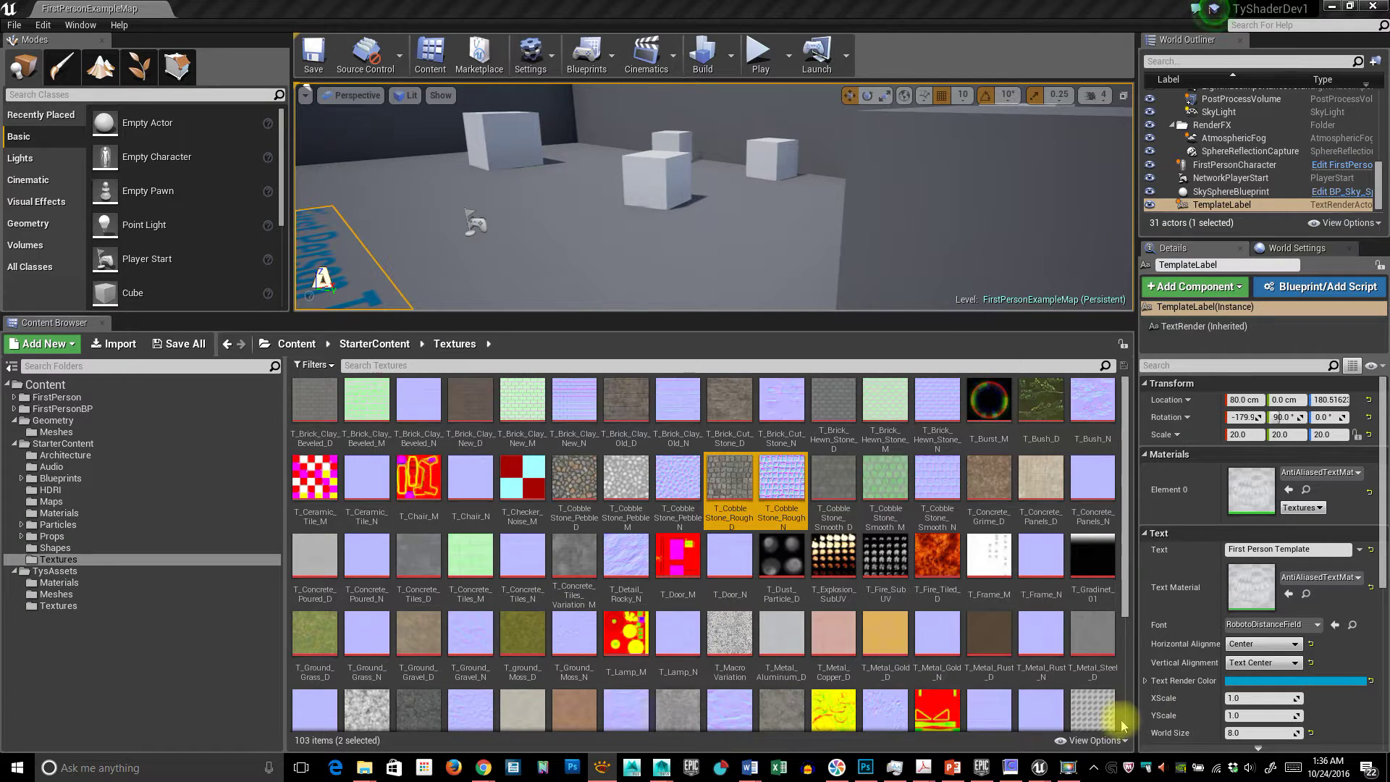
left_click(830, 429)
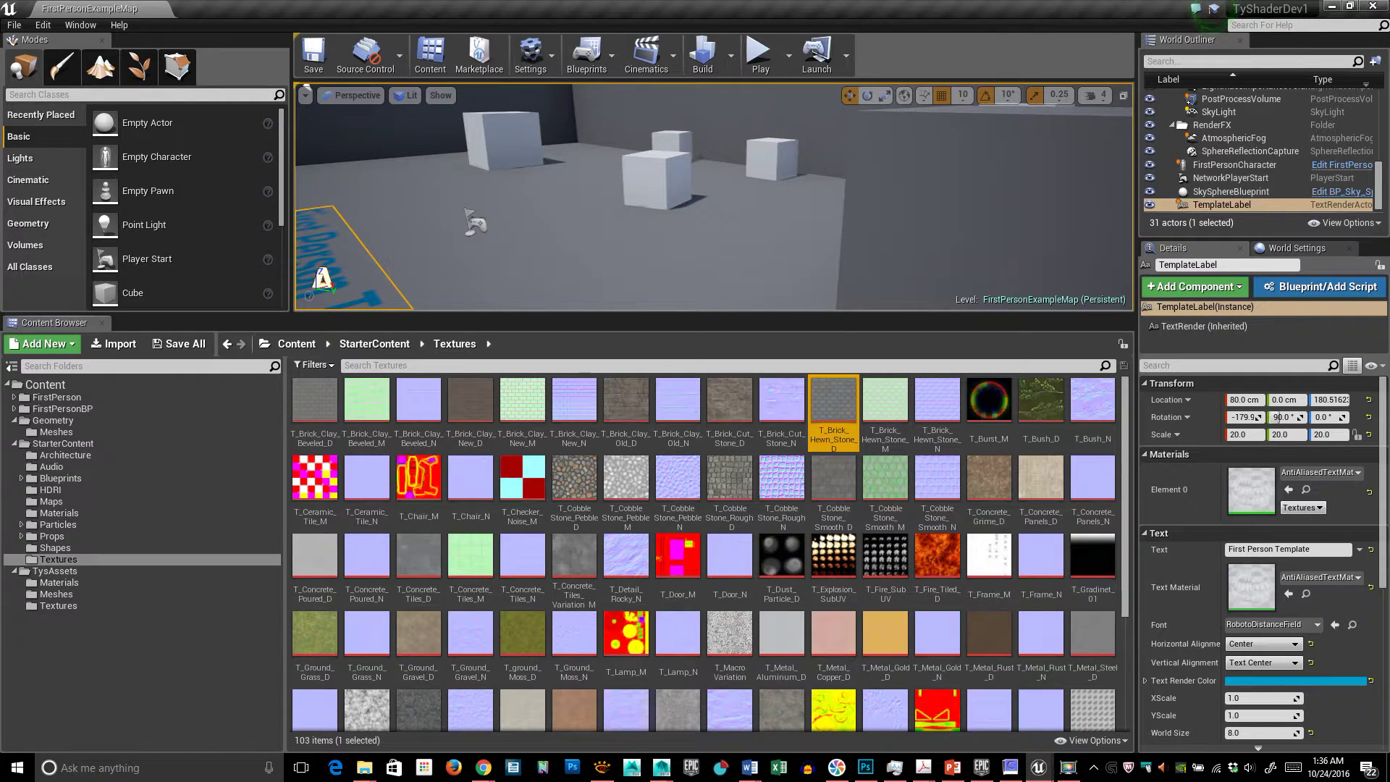
Add T_CobbleStone_Rough_D and T_CobbleStone_Rough_N to TestMat's graph from a narrowed Material Editor window, and maximize that window again
left_click_drag(1389, 150, 430, 47)
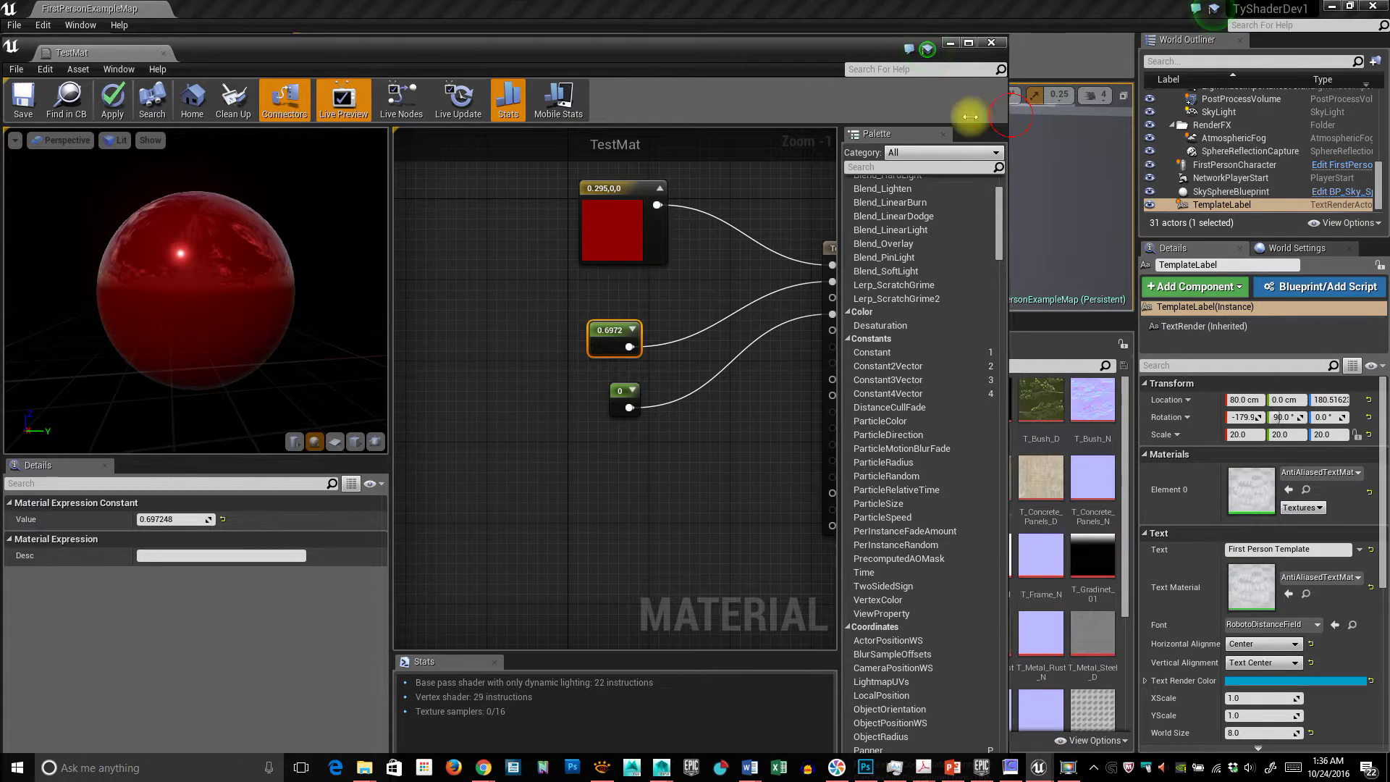
left_click_drag(970, 117, 642, 186)
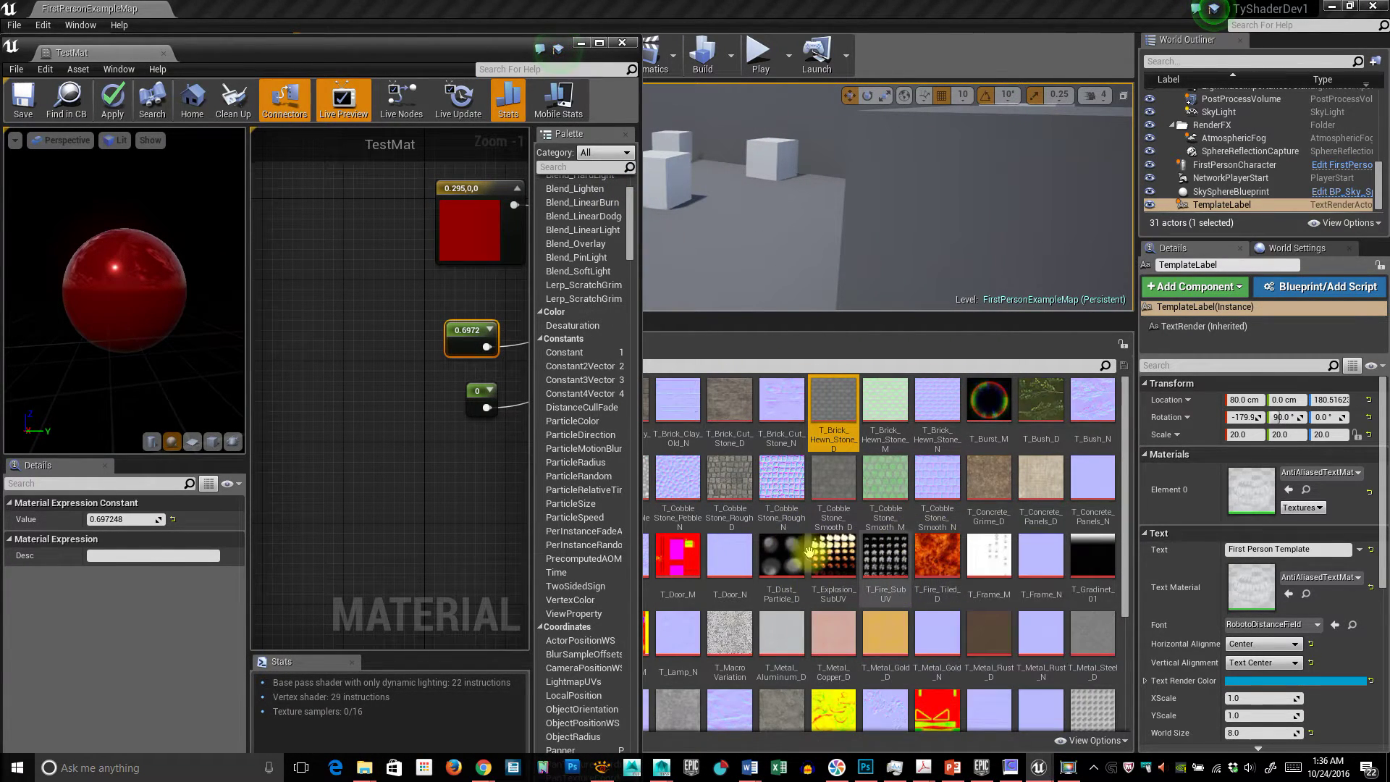
left_click(732, 484)
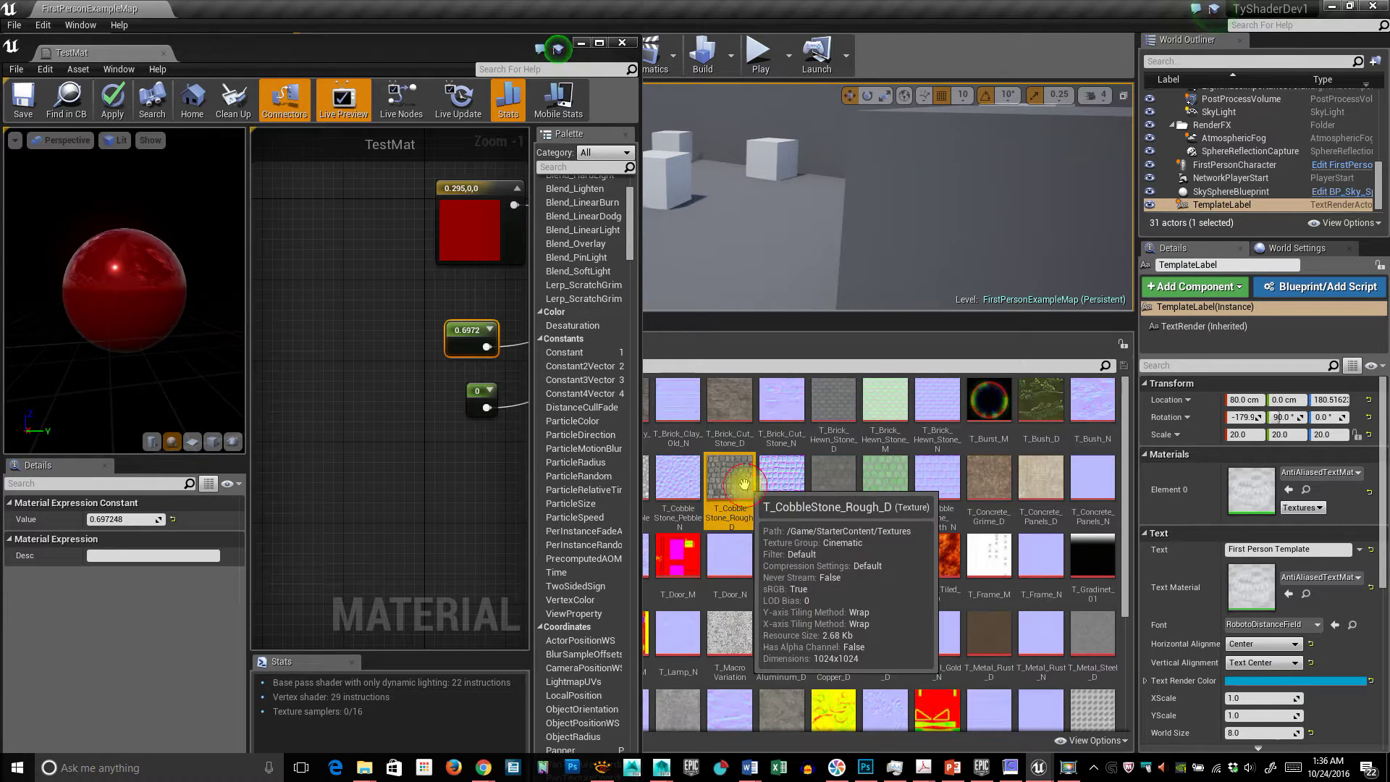
left_click(797, 475, "shift")
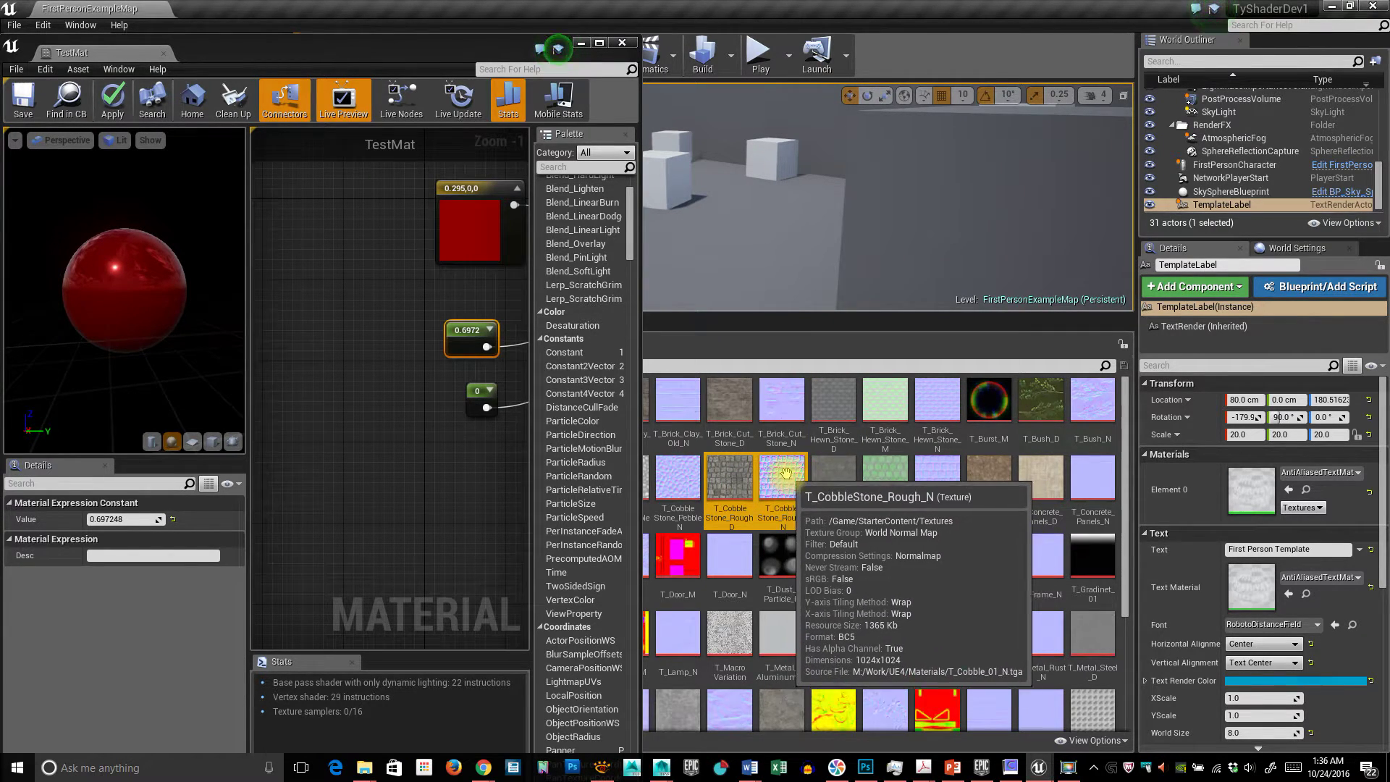
left_click_drag(627, 471, 391, 427)
left_click_drag(457, 58, 891, 62)
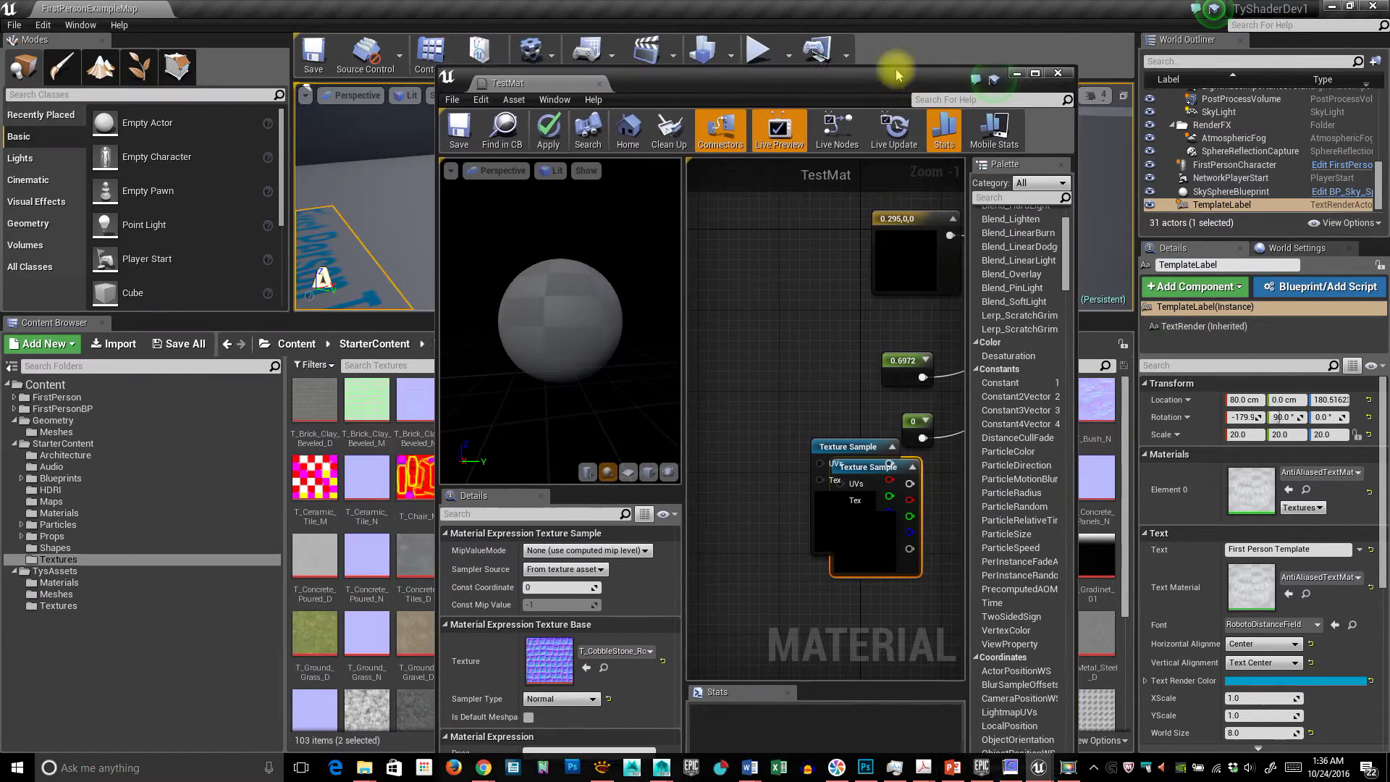
double_click(892, 62)
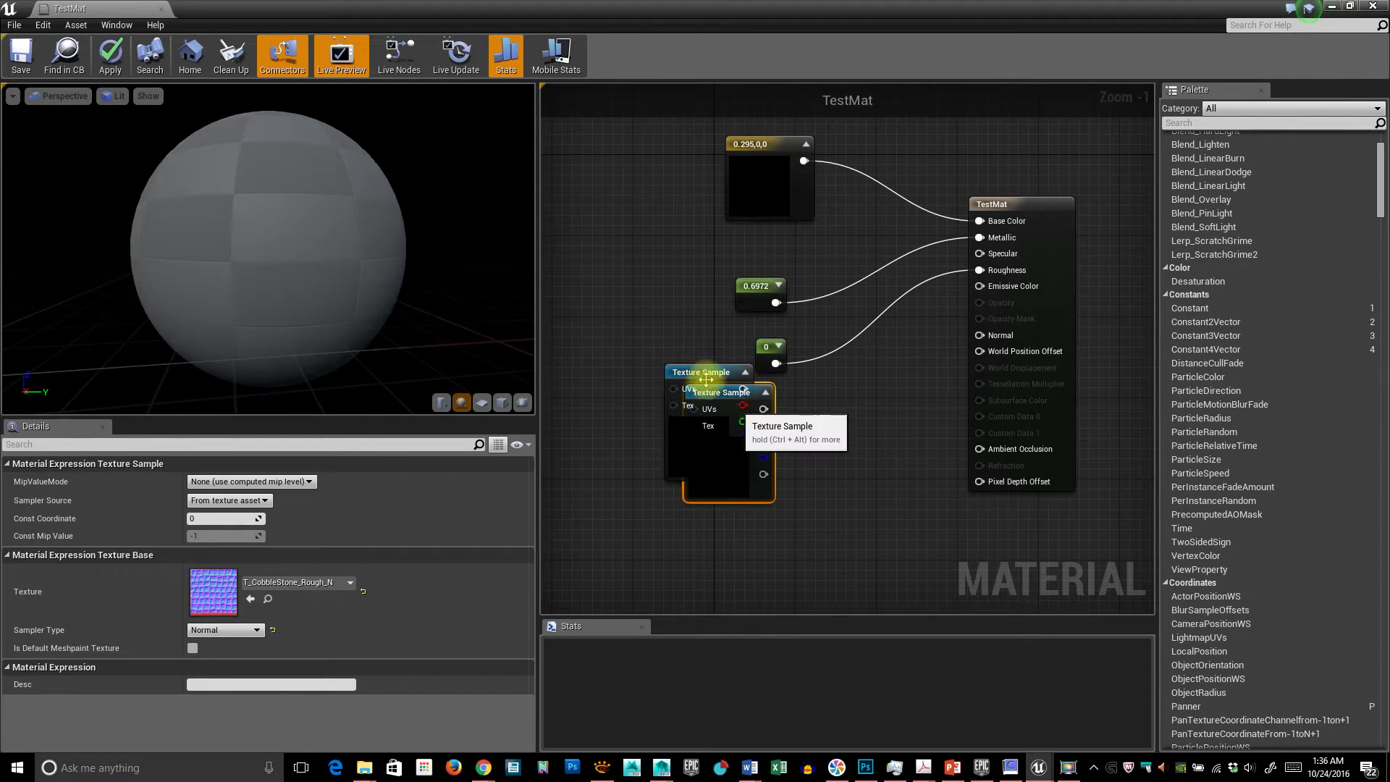
Connect the T_CobbleStone_Rough_D sample to TestMat's Base Color and disconnect the constants from Metallic and Roughness
left_click_drag(700, 372, 984, 222)
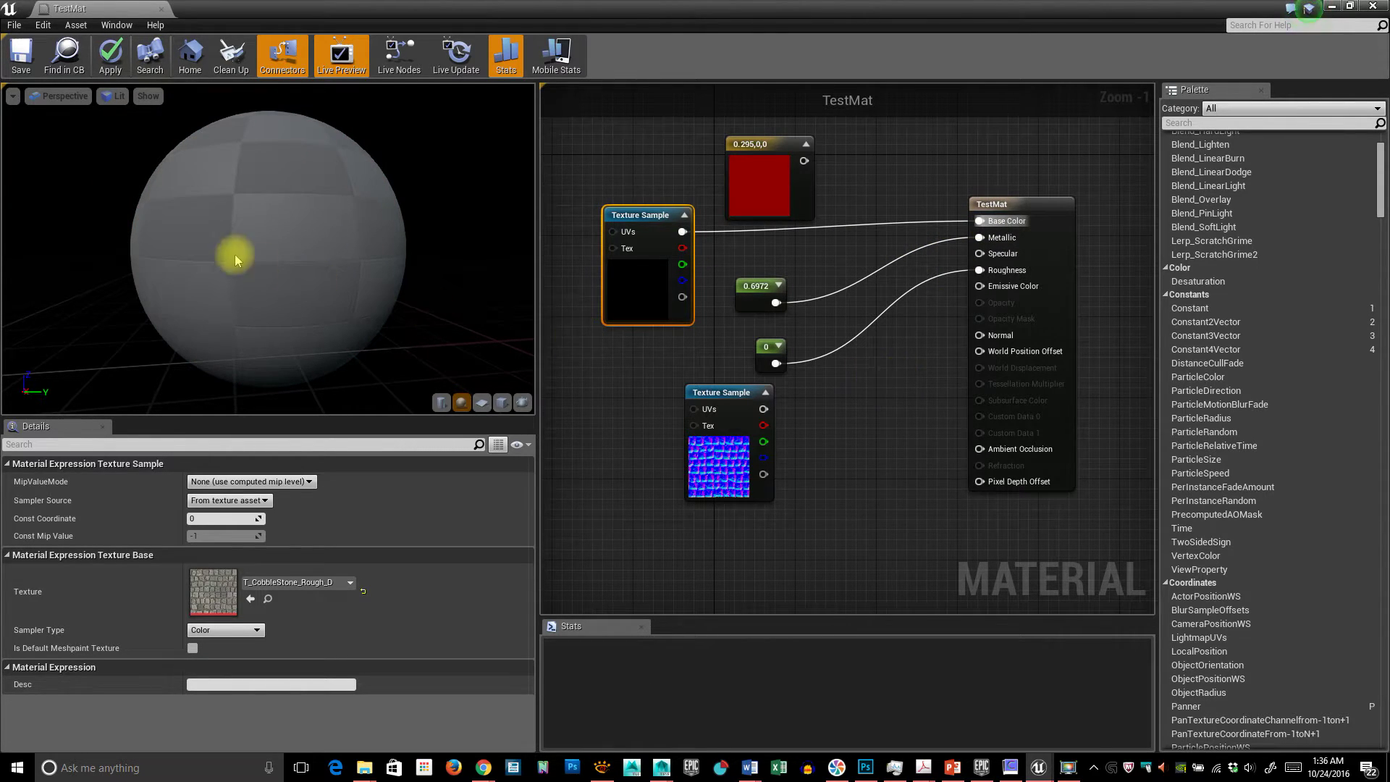
left_click_drag(242, 199, 272, 253)
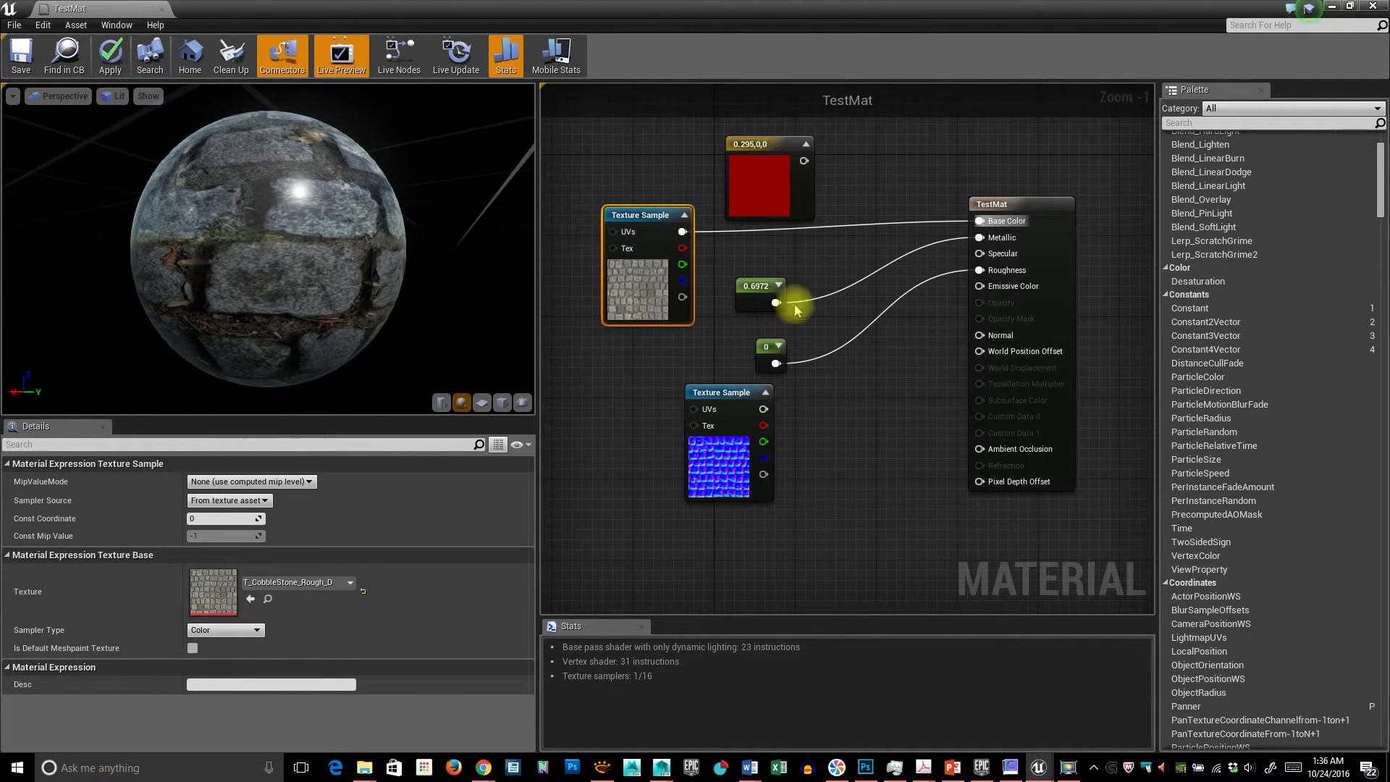
left_click(979, 237, "alt")
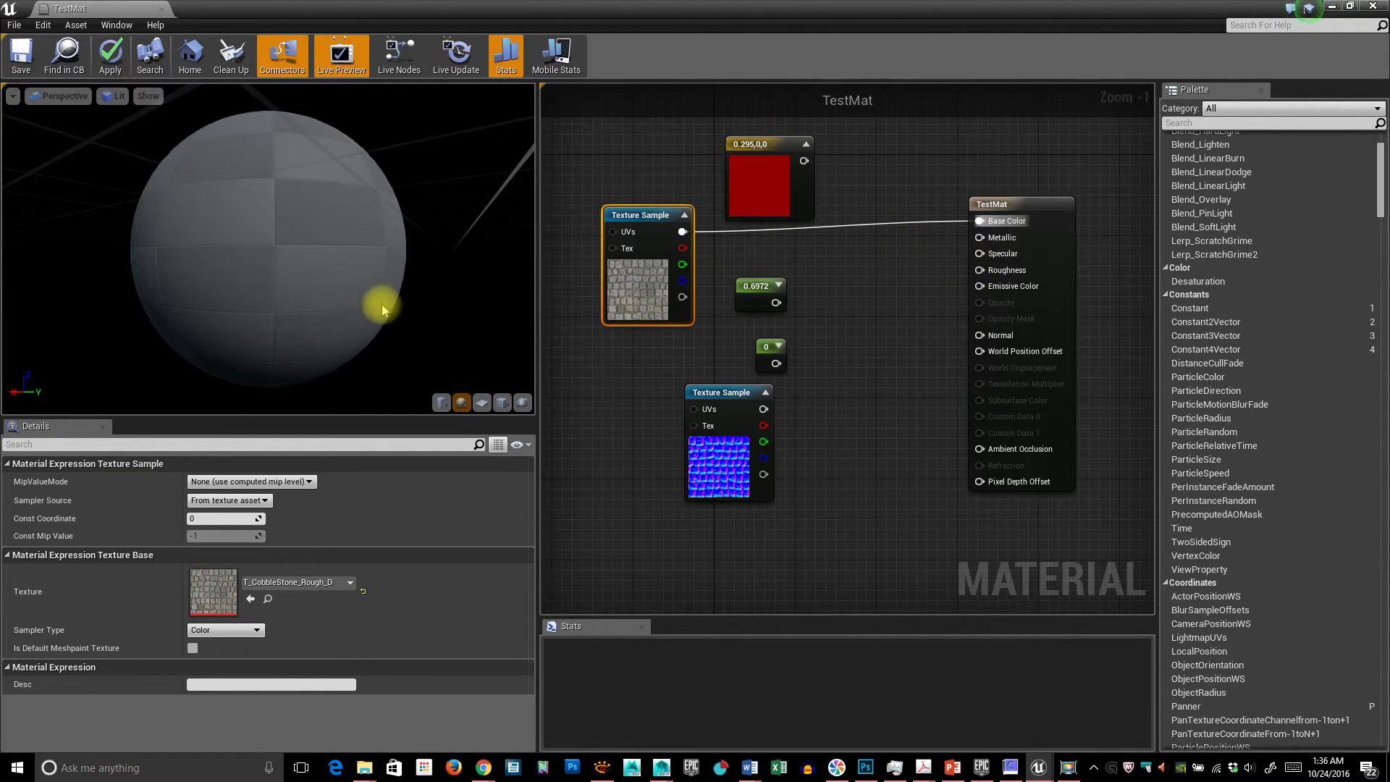
mouse_move(368, 233)
left_mouse_down()
mouse_move(413, 240)
mouse_move(376, 212)
left_mouse_up()
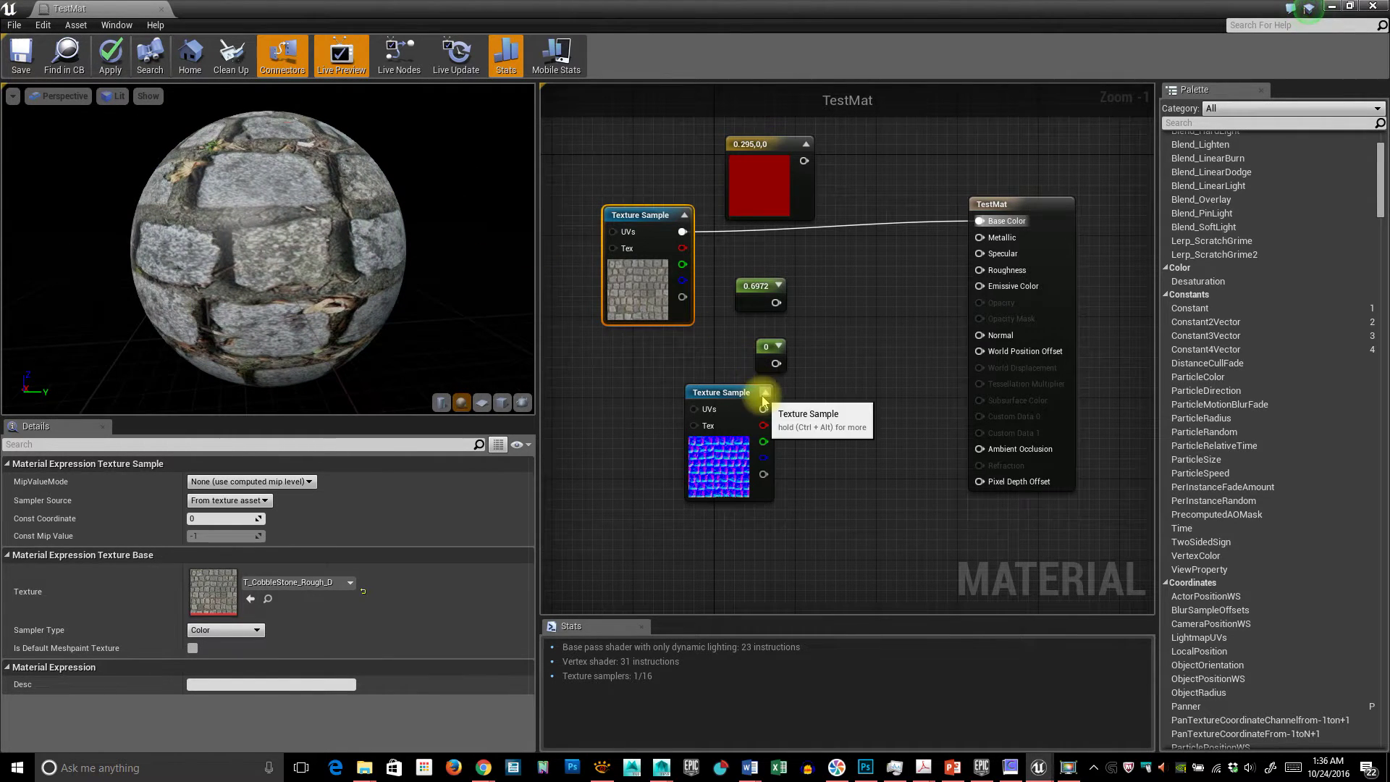
Connect the T_CobbleStone_Rough_N sample to TestMat's Normal input and inspect the material on a cube preview from several angles
left_click_drag(764, 409, 980, 335)
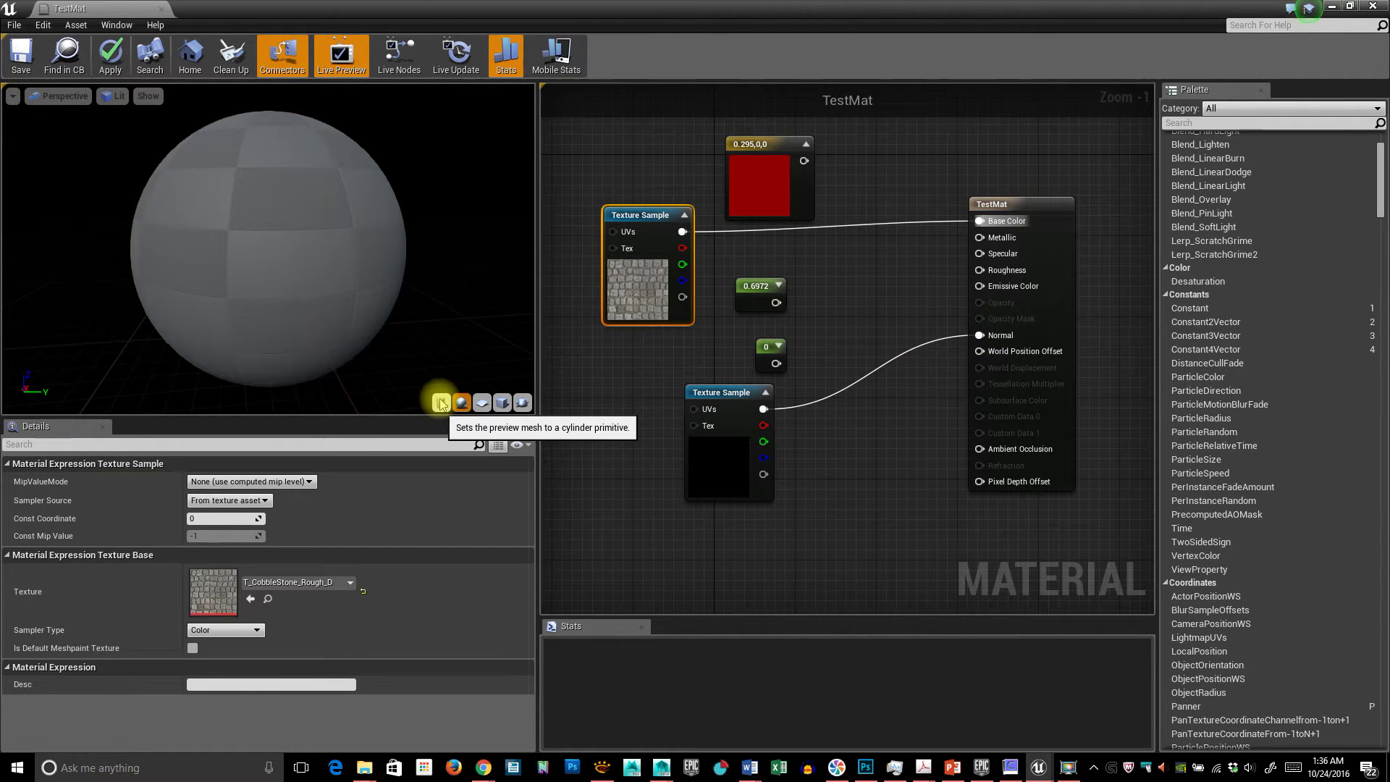
left_click_drag(307, 313, 343, 353)
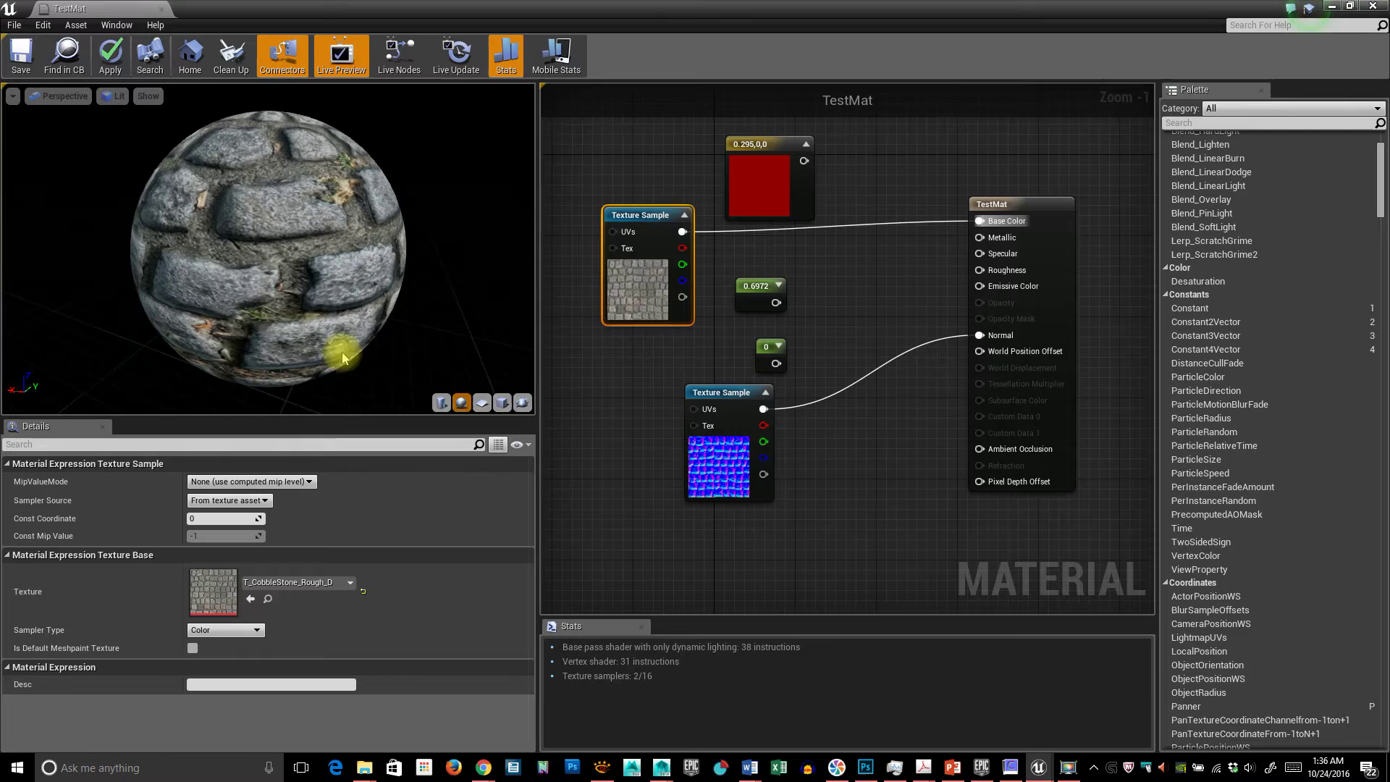
left_click(503, 402)
left_click_drag(481, 359, 470, 304)
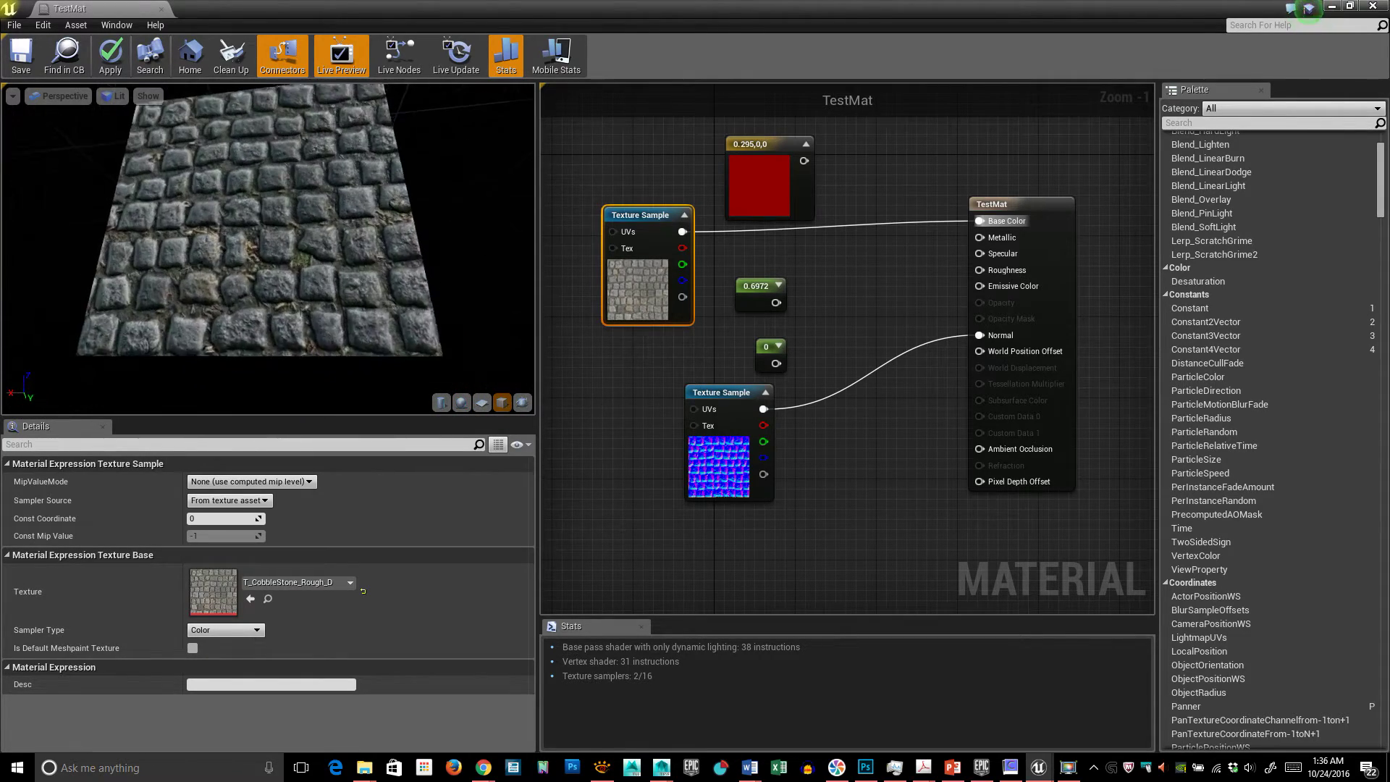
mouse_move(307, 284)
left_mouse_down()
mouse_move(354, 290)
mouse_move(326, 304)
left_mouse_up()
right_click_drag(307, 284, 307, 217)
left_click_drag(140, 237, 207, 232)
left_click_drag(510, 258, 351, 257)
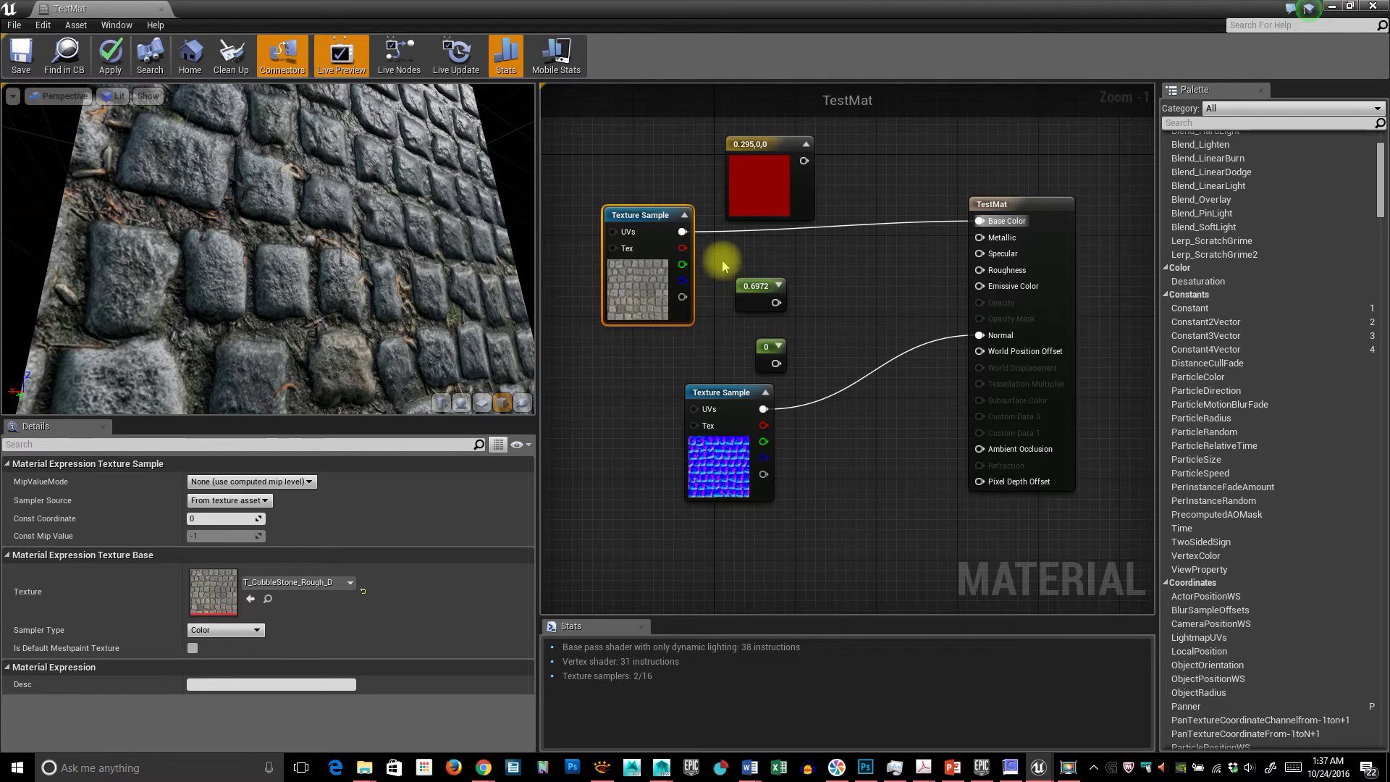
Move the two unused constants and the red colour node below the texture samples, and shift both samples up closer to TestMat
left_click_drag(802, 360, 853, 563)
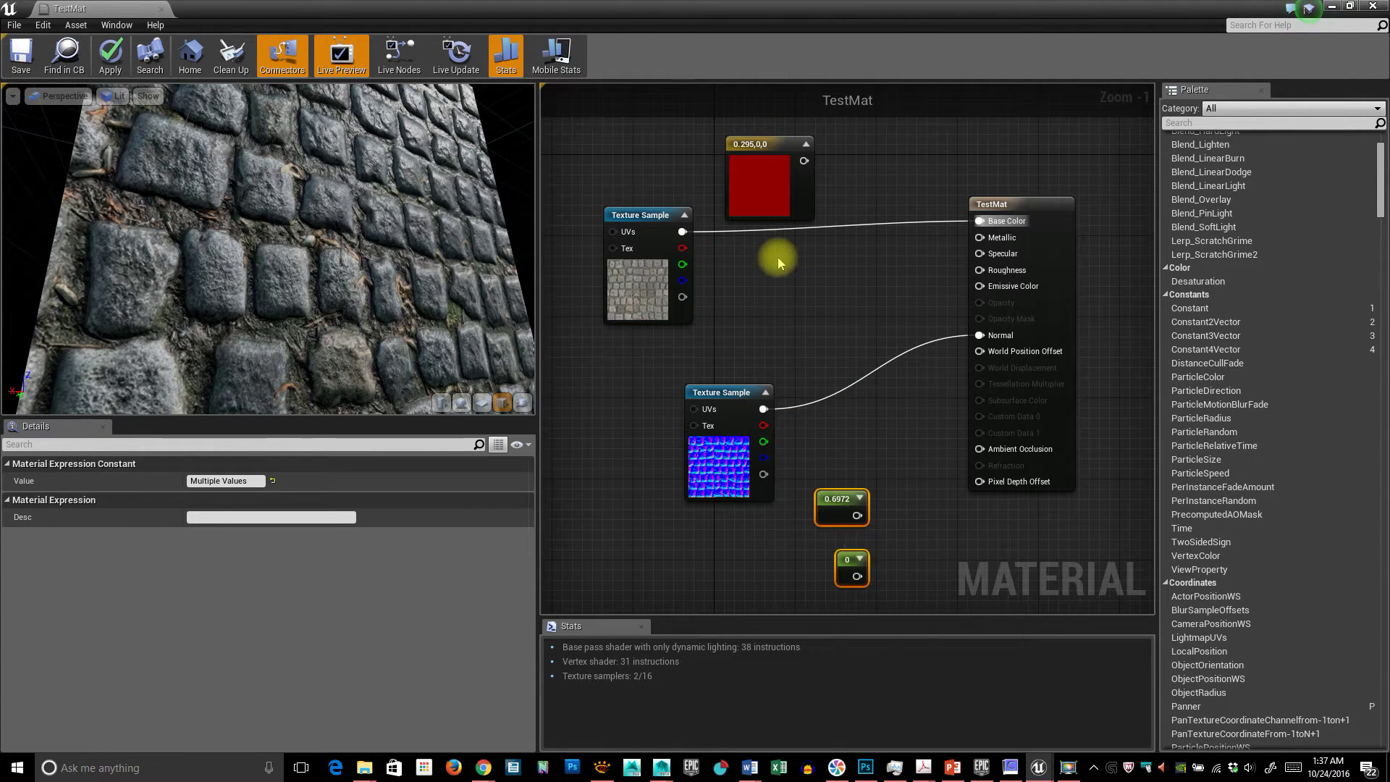
left_click_drag(761, 177, 896, 502)
left_click_drag(561, 174, 749, 497)
left_click_drag(749, 497, 824, 410)
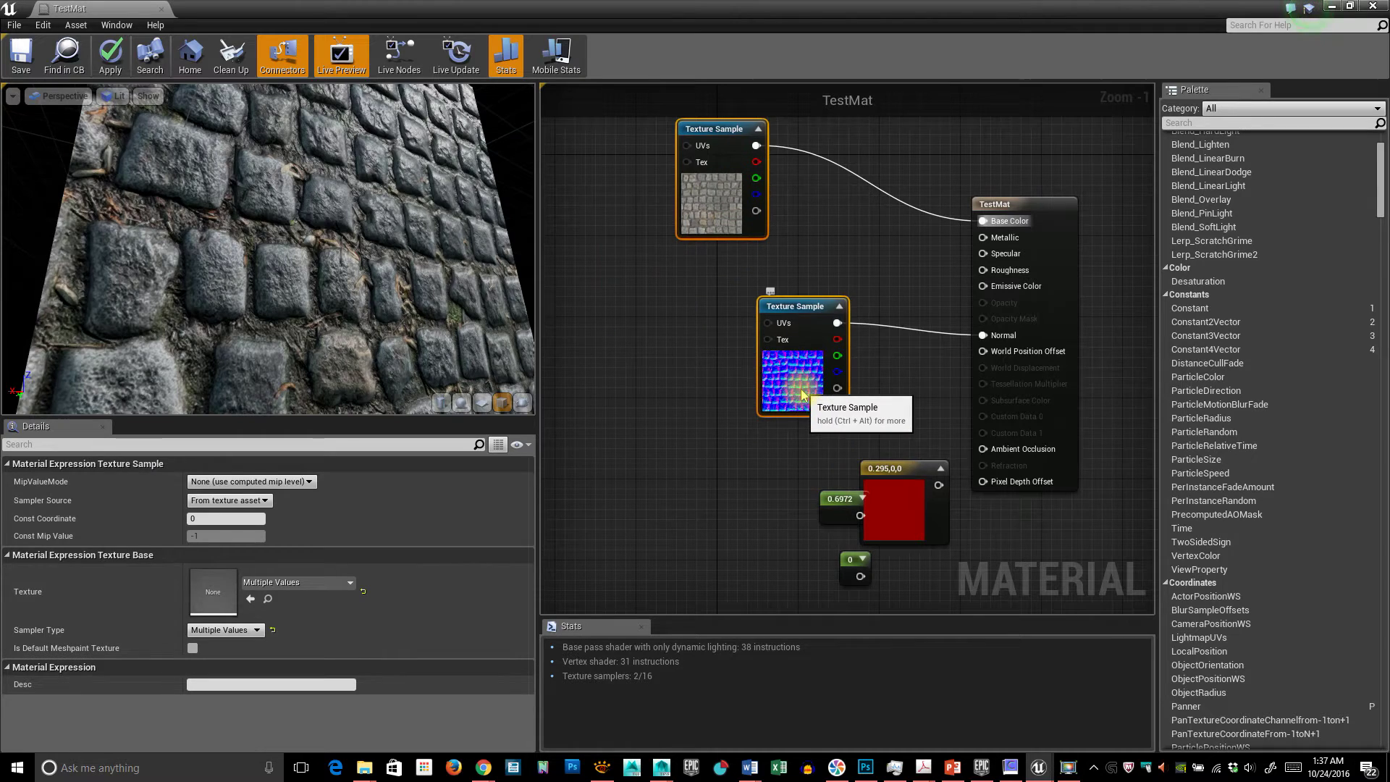
left_click(683, 273)
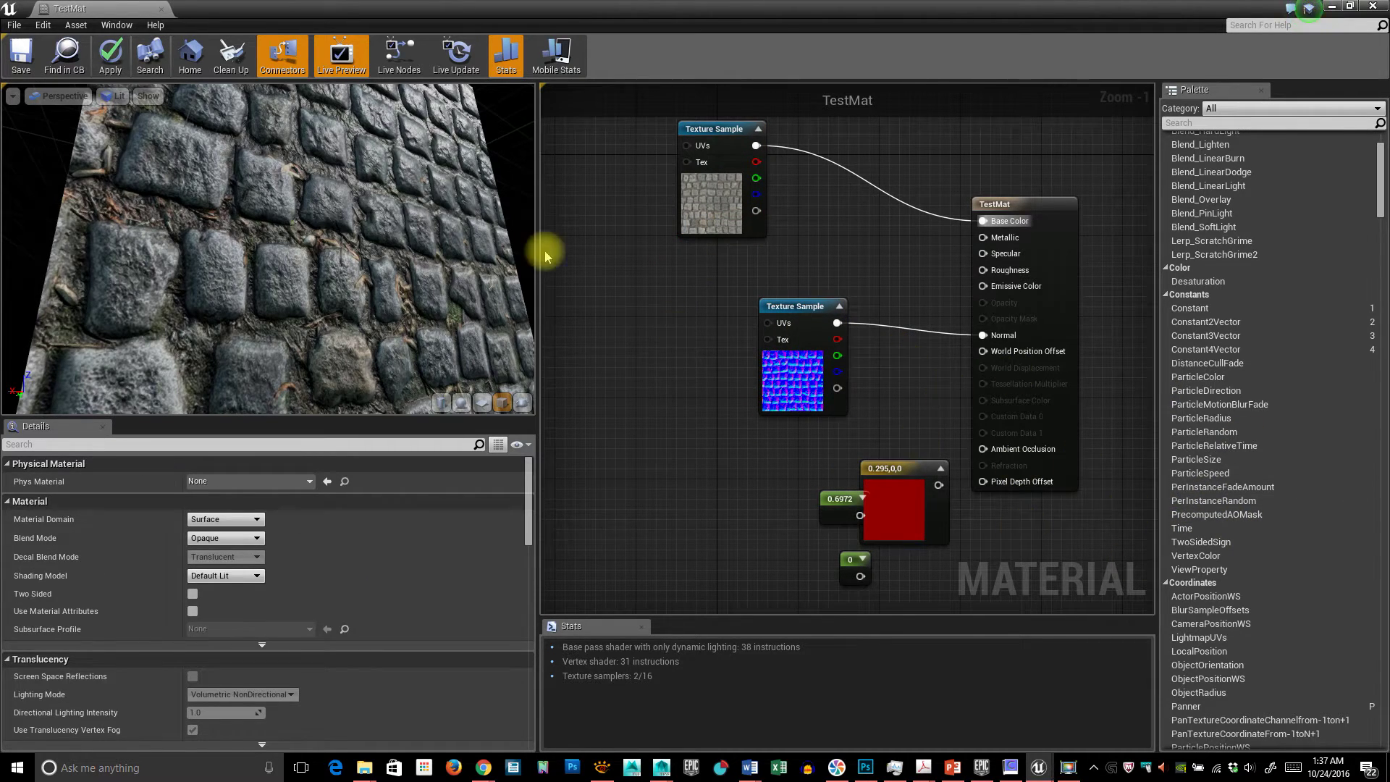
Connect the red channel of the cobblestone diffuse sample to TestMat's Specular input and inspect the stones up close in the preview
left_click_drag(440, 293, 453, 154)
left_click_drag(391, 246, 526, 241)
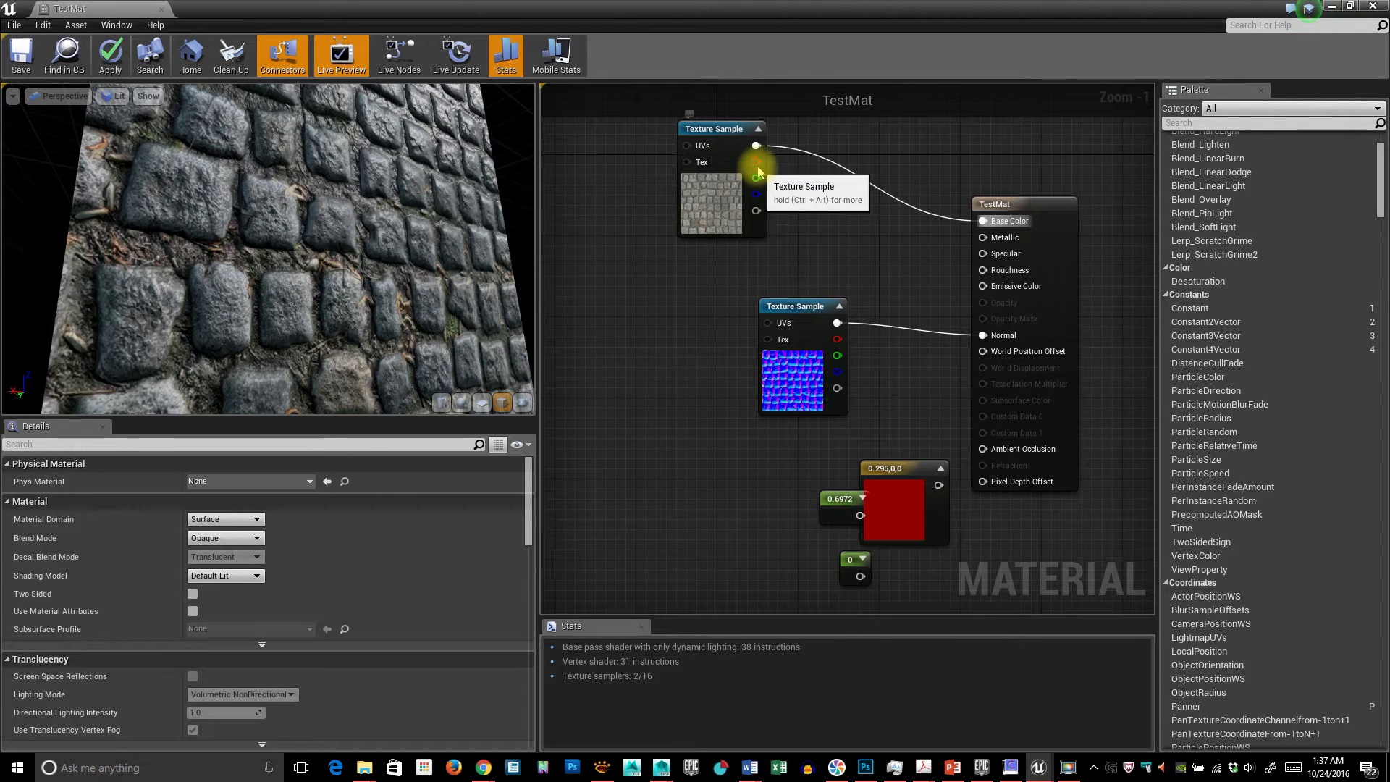
left_click_drag(755, 162, 985, 255)
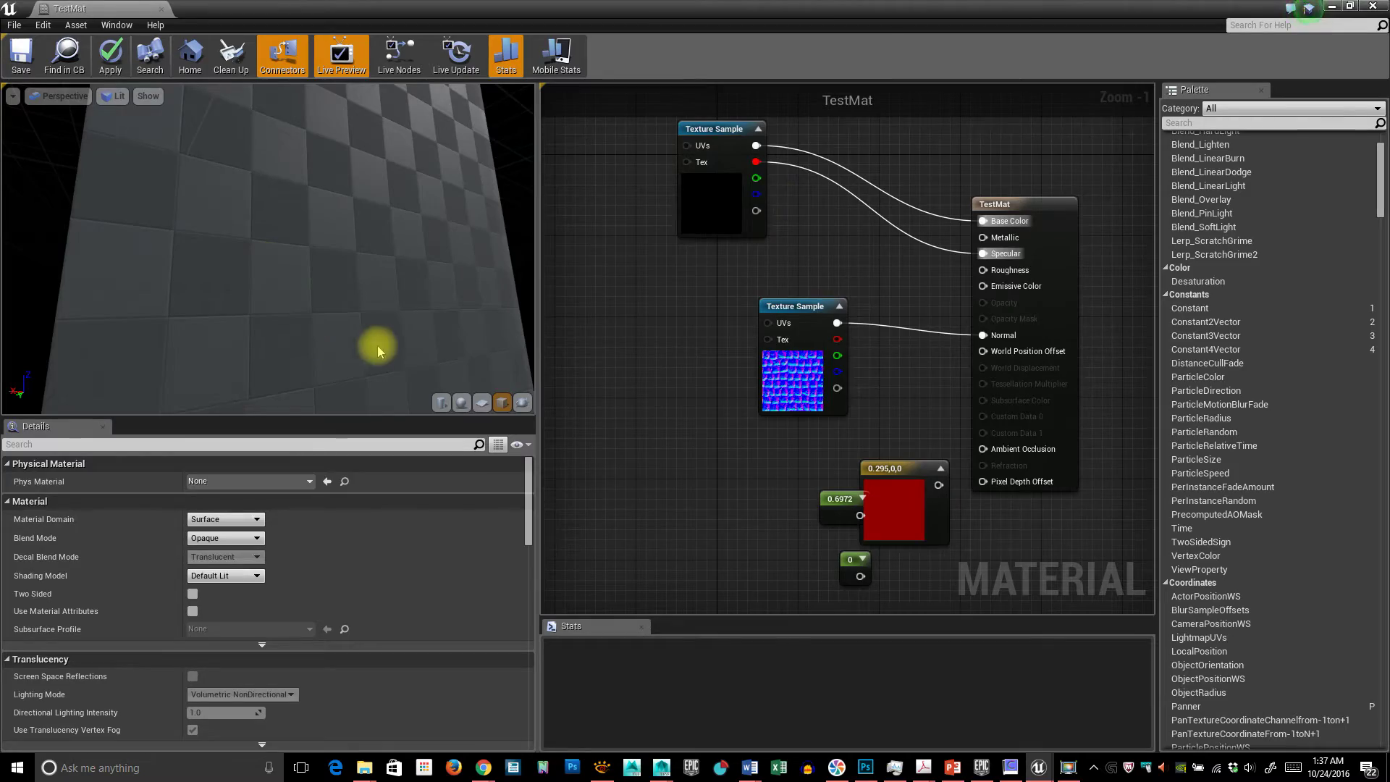
mouse_move(377, 351)
left_mouse_down()
mouse_move(417, 373)
mouse_move(369, 333)
left_mouse_up()
right_click_drag(369, 333, 369, 290)
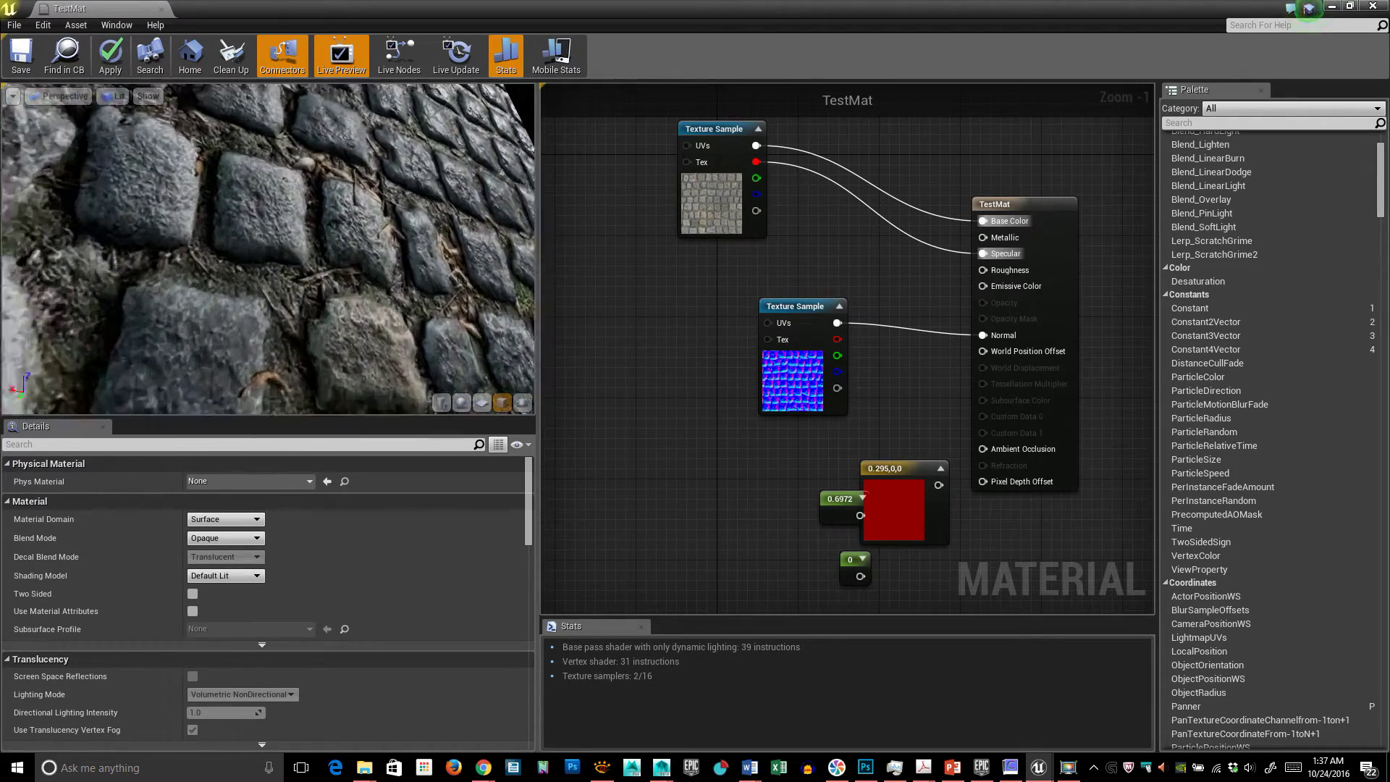
left_click_drag(397, 263, 524, 280)
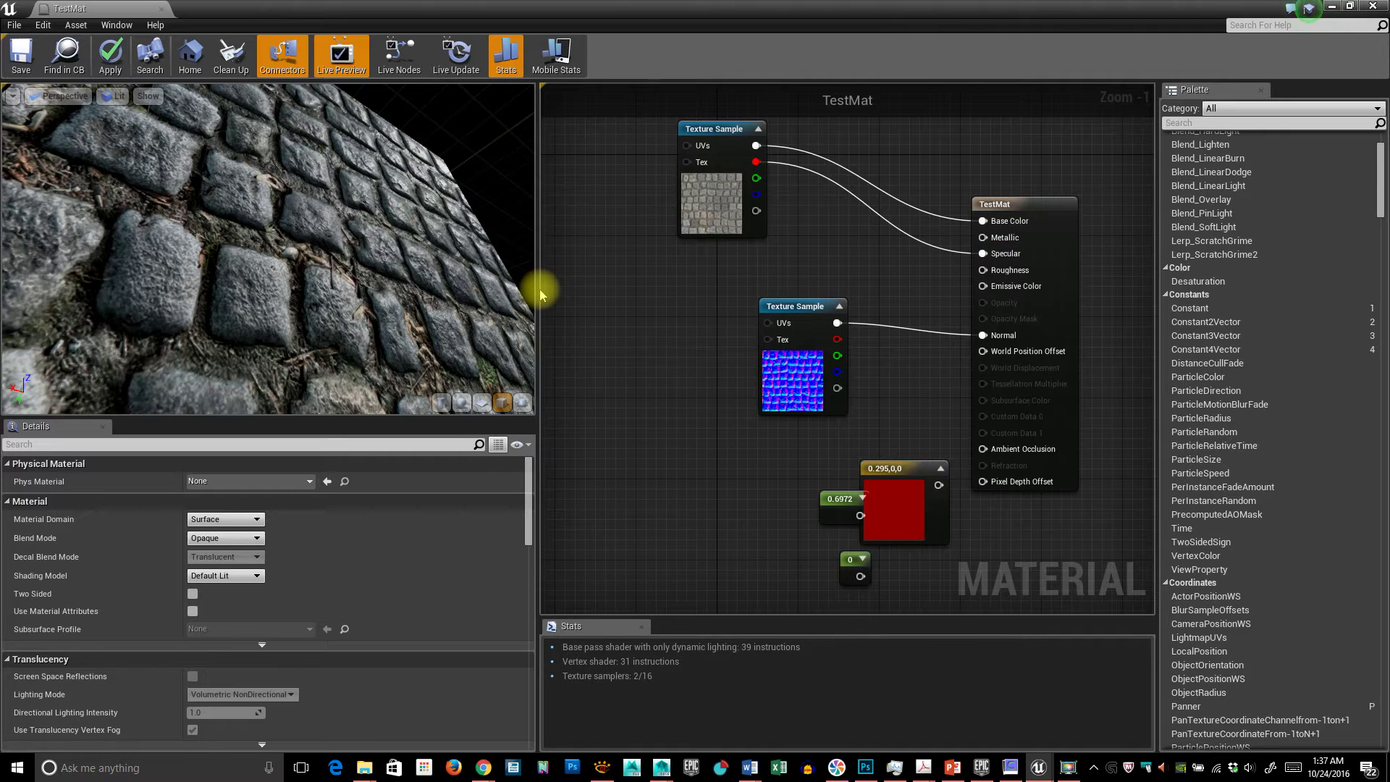
Widen the material preview and examine the cobblestone surface on the whole cube from several angles
left_click_drag(536, 288, 611, 288)
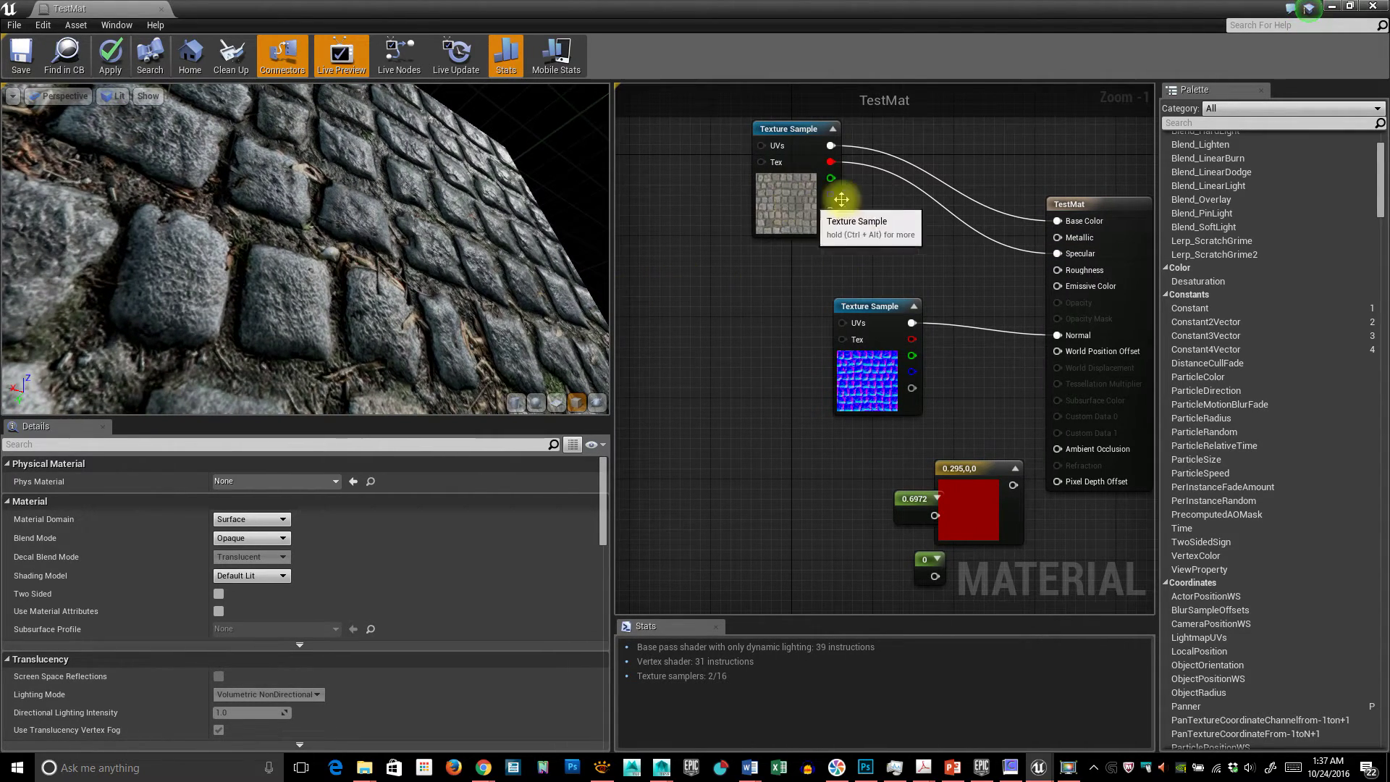
left_click_drag(467, 263, 507, 239)
left_click_drag(405, 272, 337, 283)
left_click_drag(255, 373, 509, 409)
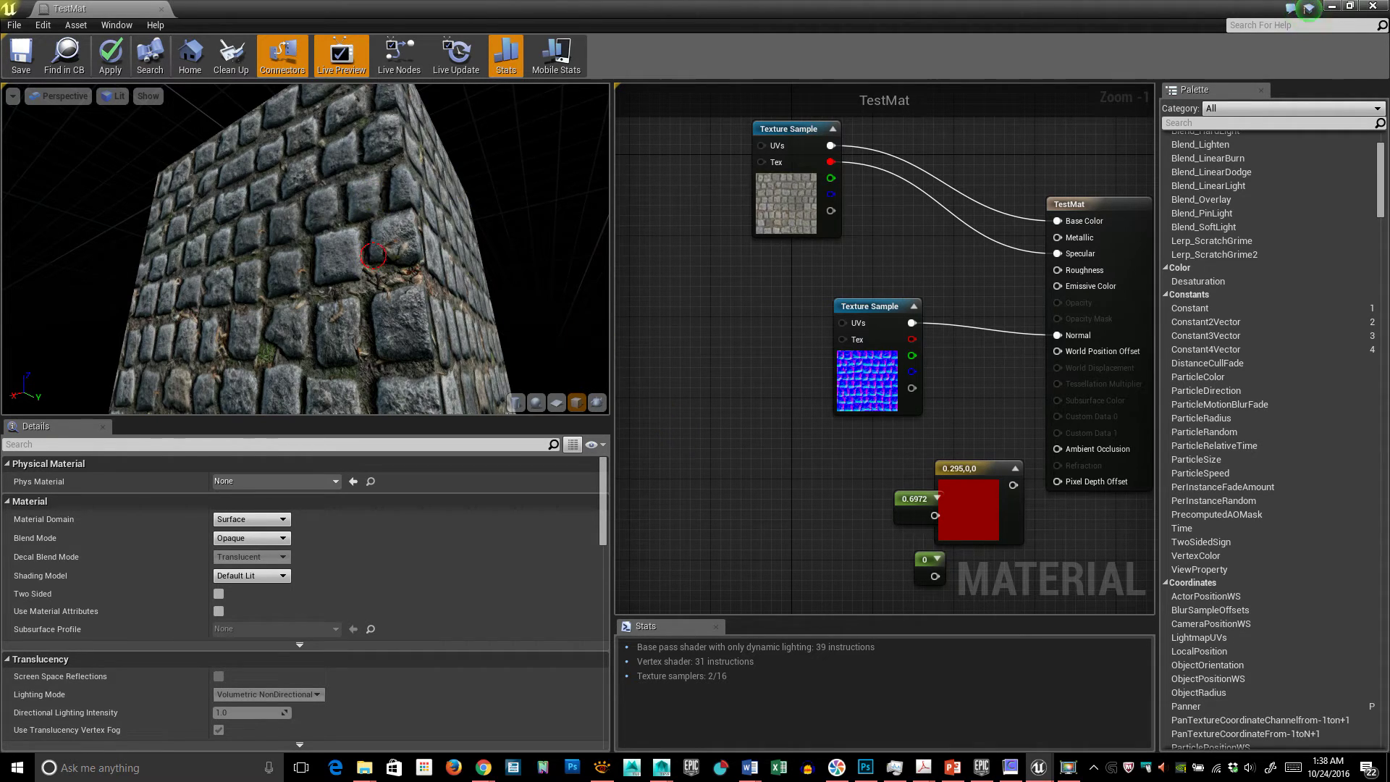
left_click_drag(374, 256, 389, 279)
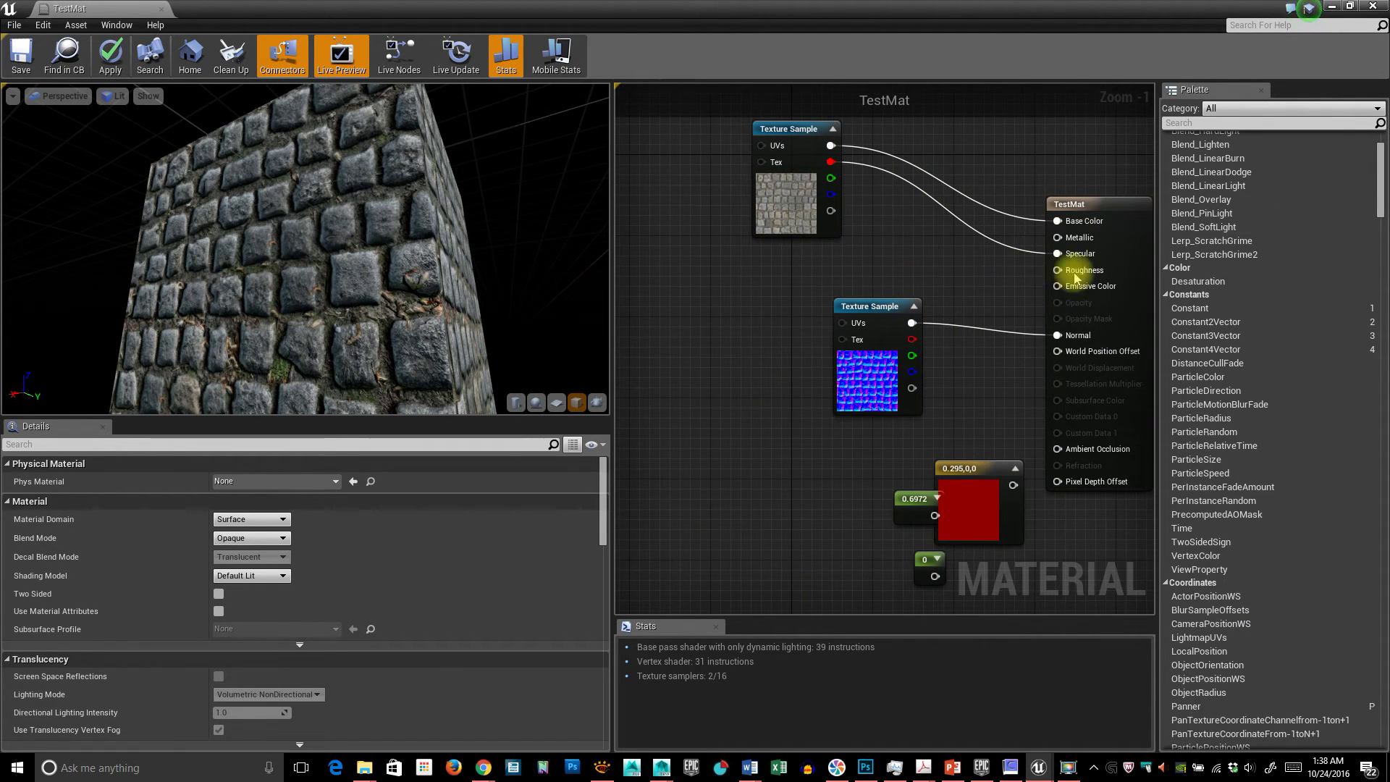
left_click_drag(550, 272, 443, 304)
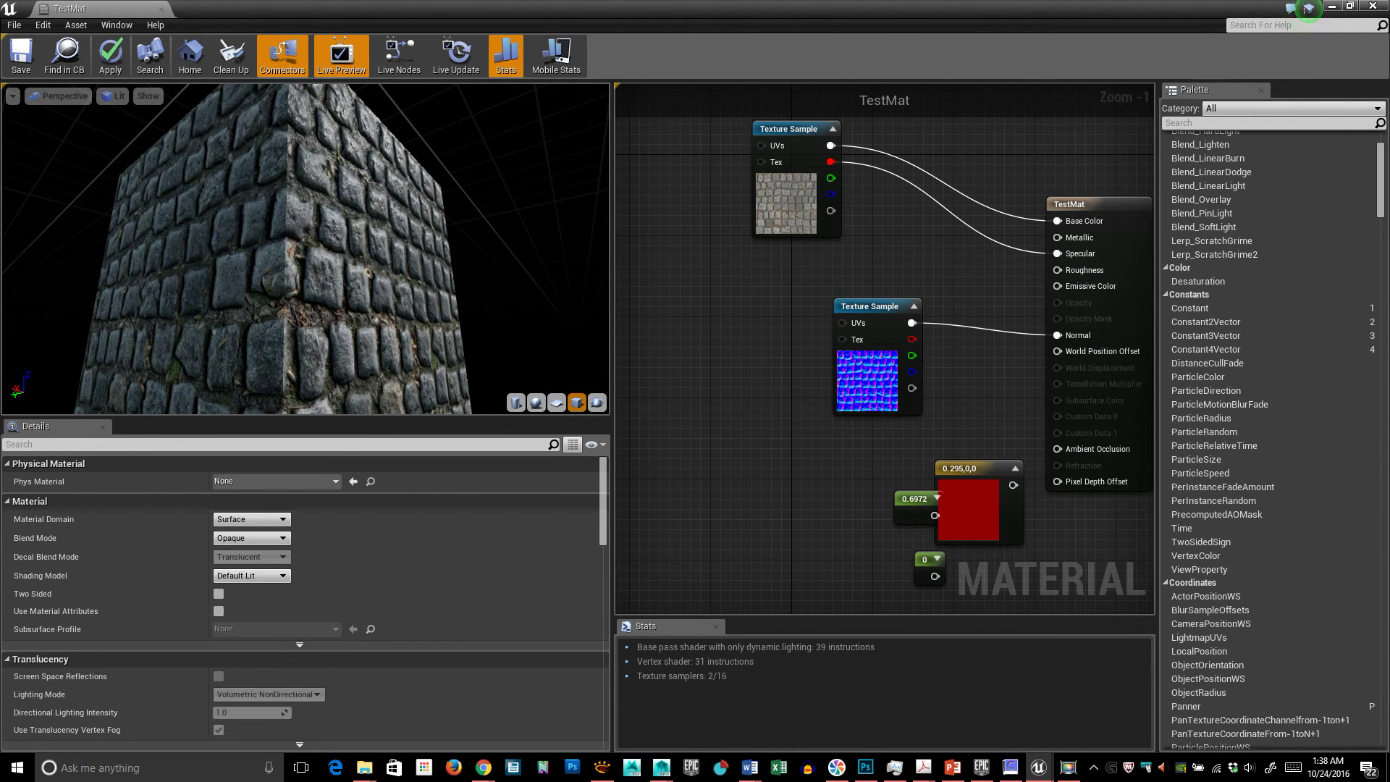